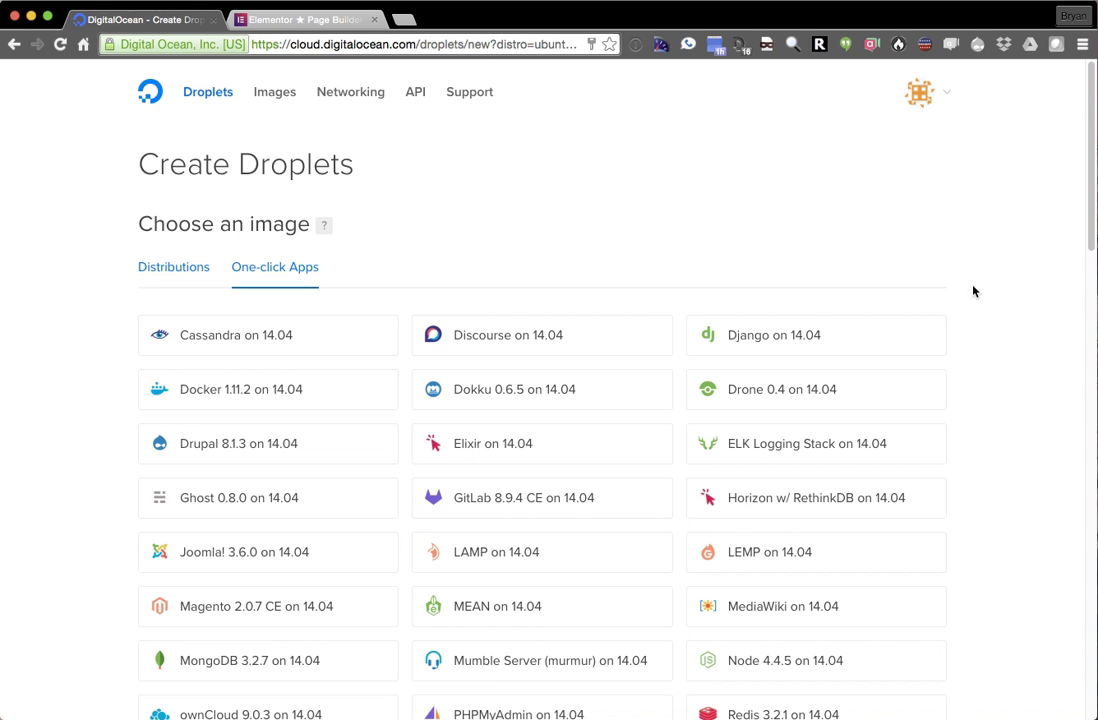
# - Choose the WordPress one-click app image and the 1 GB, $10/mo droplet size
pyautogui.scroll(-3, 990, 282)
pyautogui.scroll(-1, 990, 282)
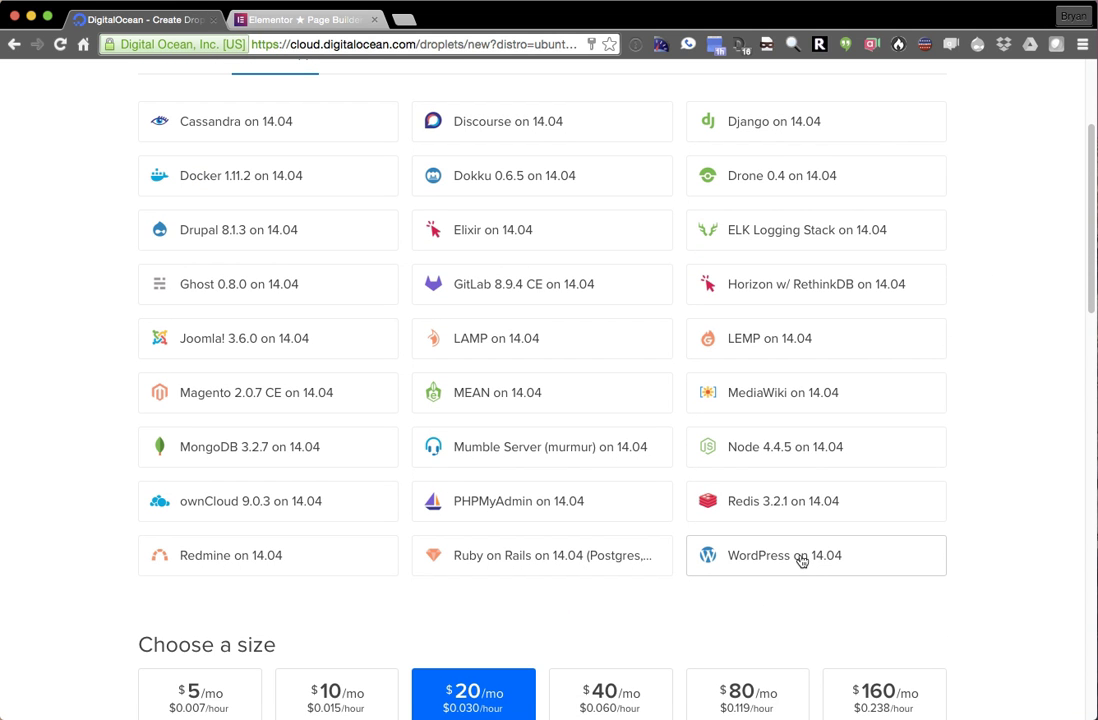
pyautogui.scroll(1, 830, 560)
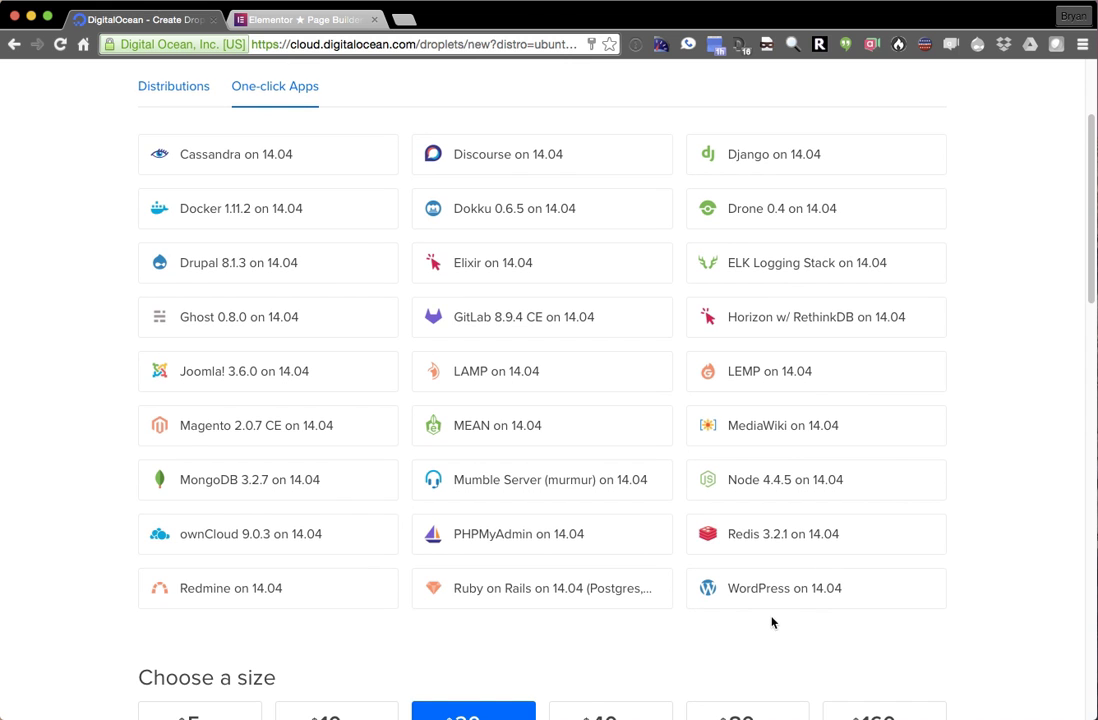
pyautogui.click(760, 600)
pyautogui.scroll(-3, 992, 428)
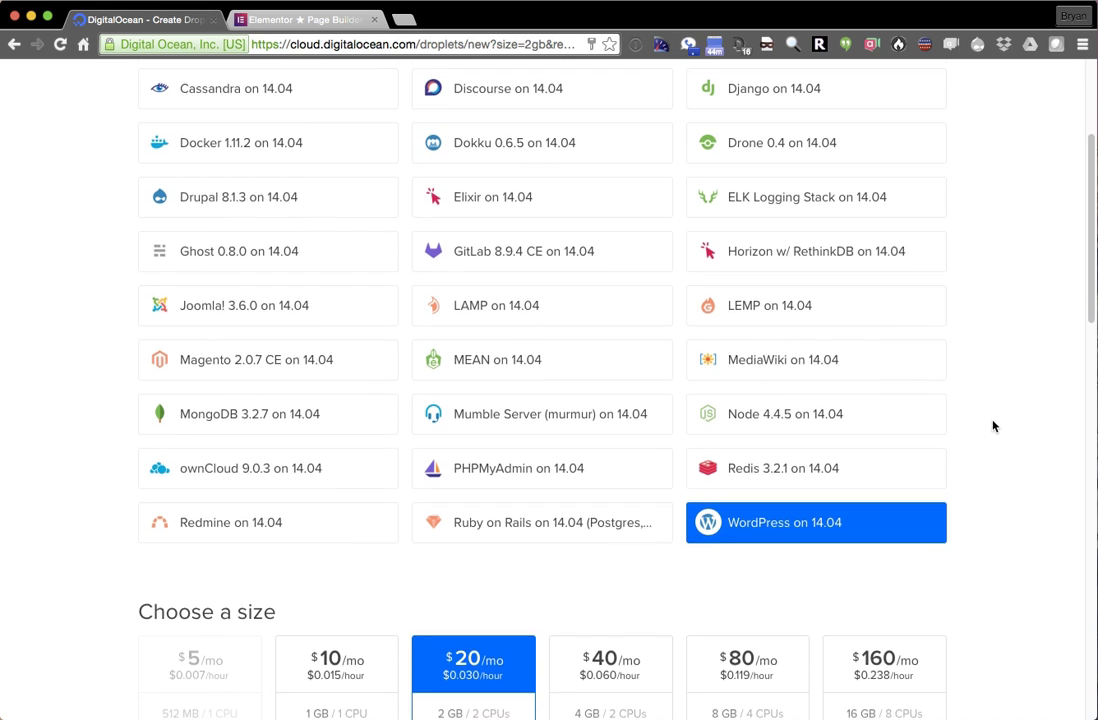
pyautogui.scroll(-4, 993, 427)
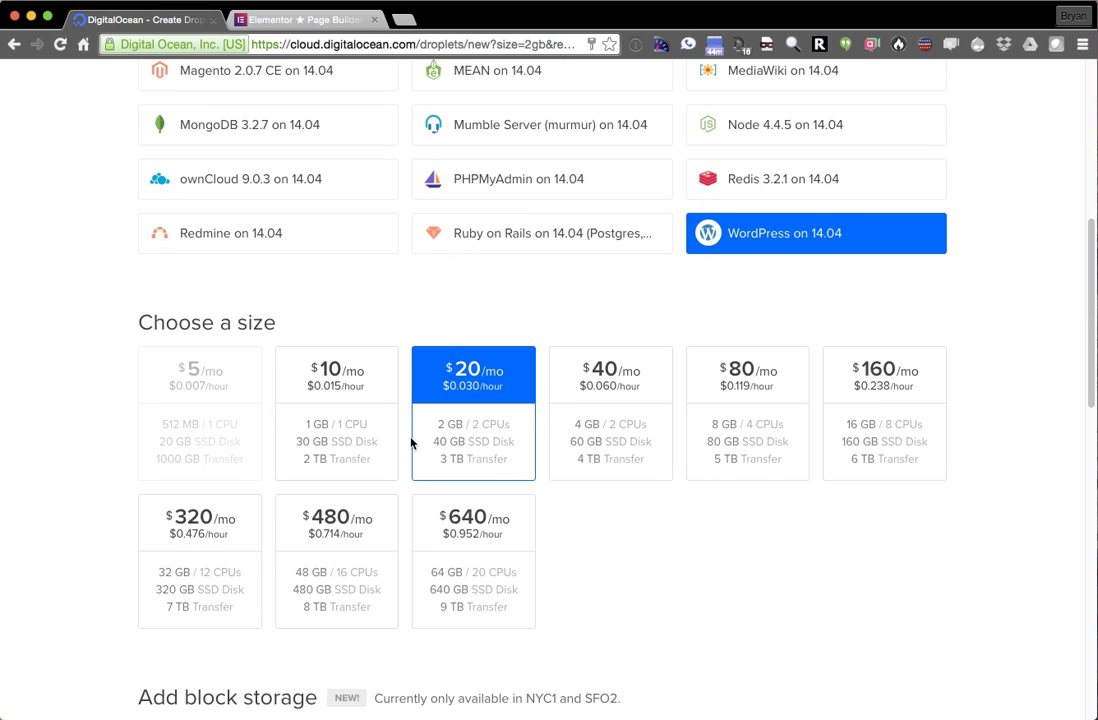
pyautogui.click(360, 421)
# - Attach the MBP retina SSH key and create the droplet
pyautogui.scroll(-4, 613, 561)
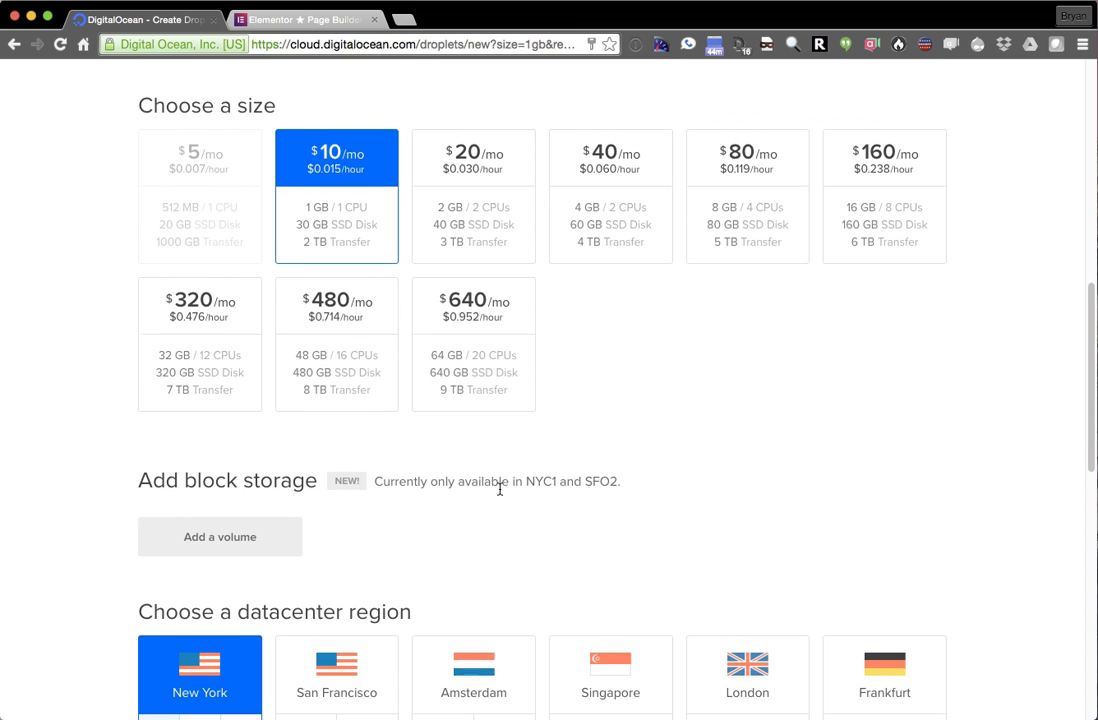
pyautogui.scroll(-10, 90, 457)
pyautogui.click(640, 523)
pyautogui.scroll(-2, 1040, 570)
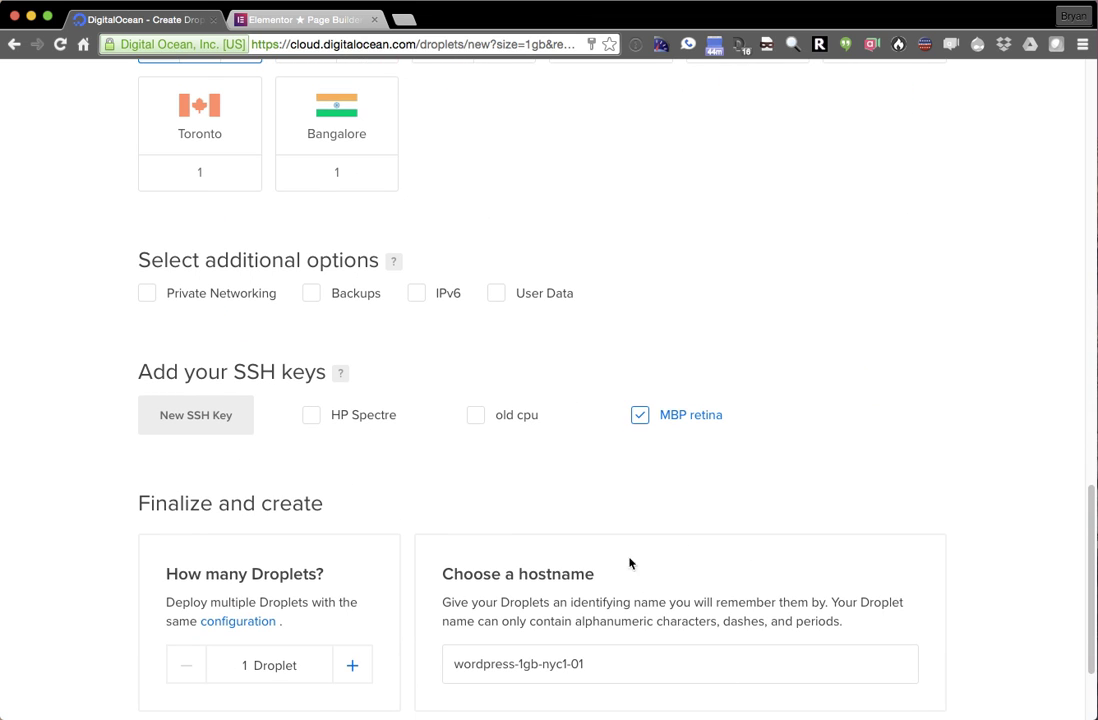
pyautogui.scroll(-3, 412, 620)
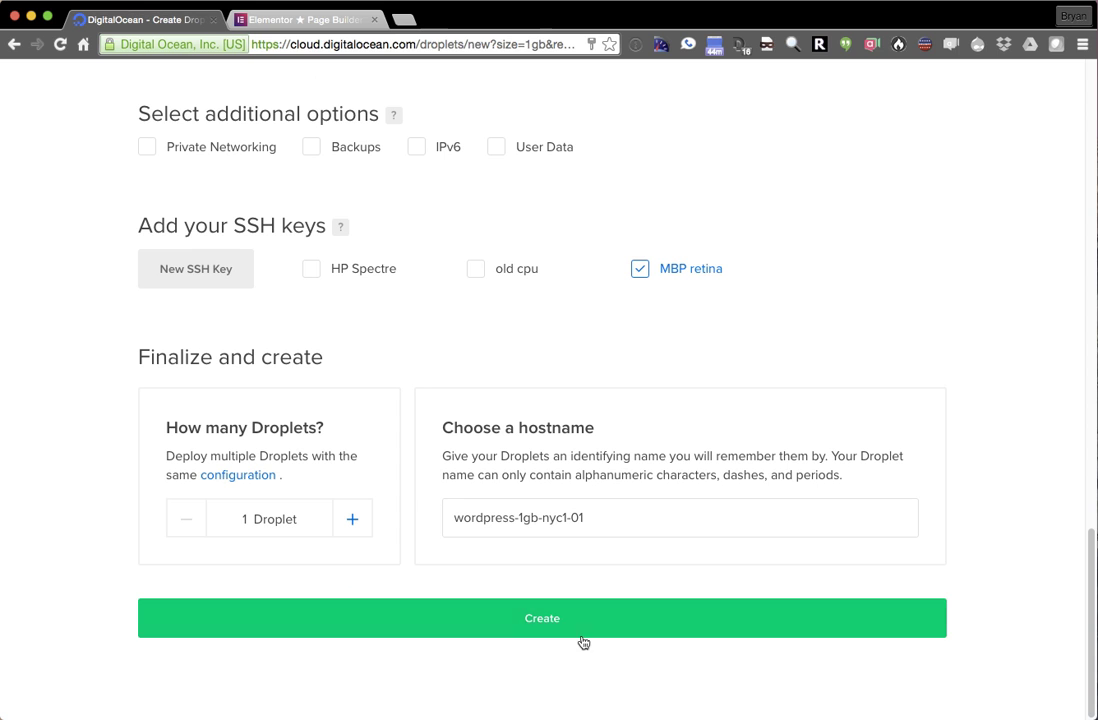
pyautogui.click(558, 627)
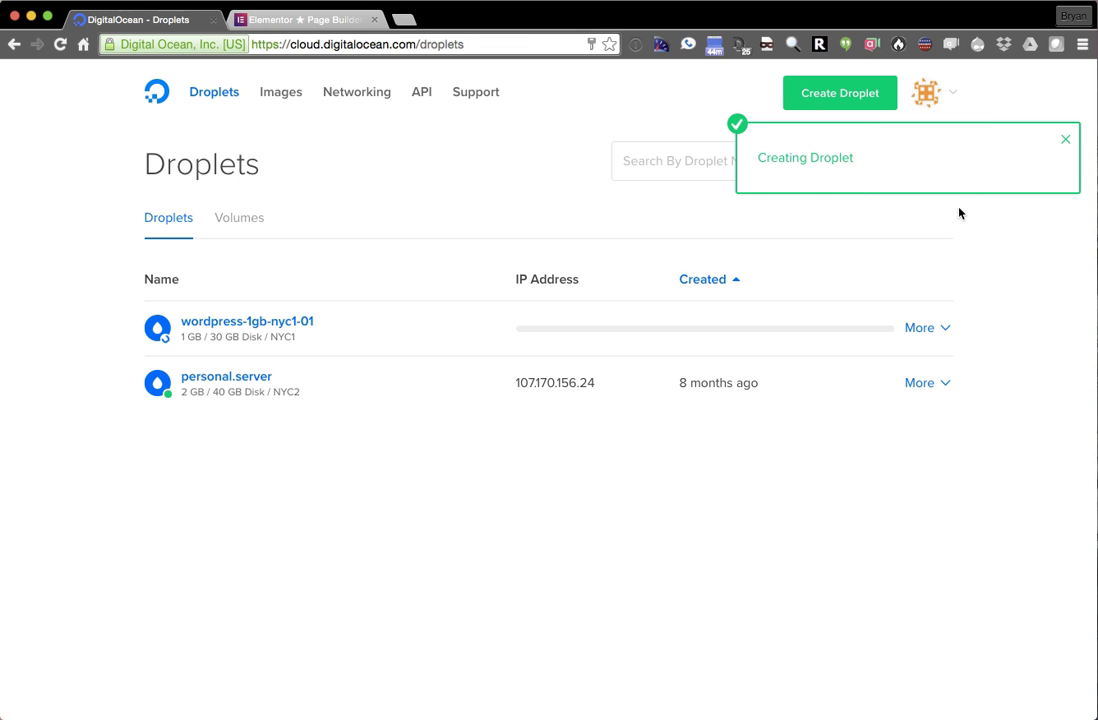
# - Switch to the elementor.com tab, scroll down through its feature sections, then back up
pyautogui.click(333, 20)
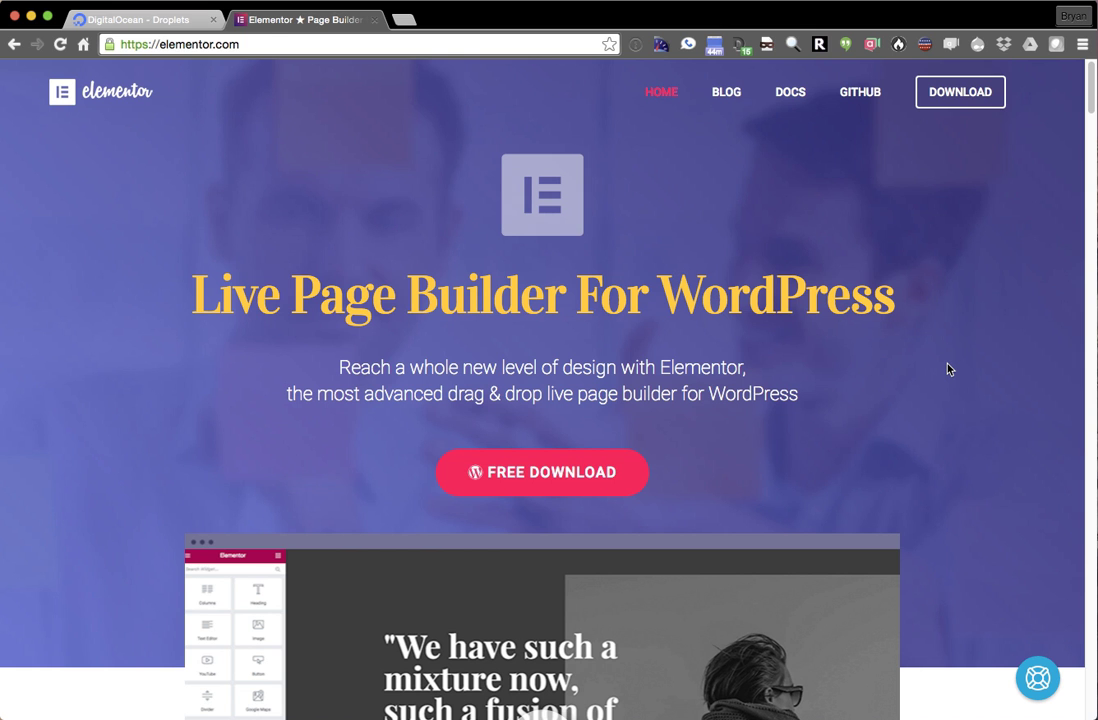
pyautogui.scroll(-3, 949, 370)
pyautogui.scroll(-5, 942, 370)
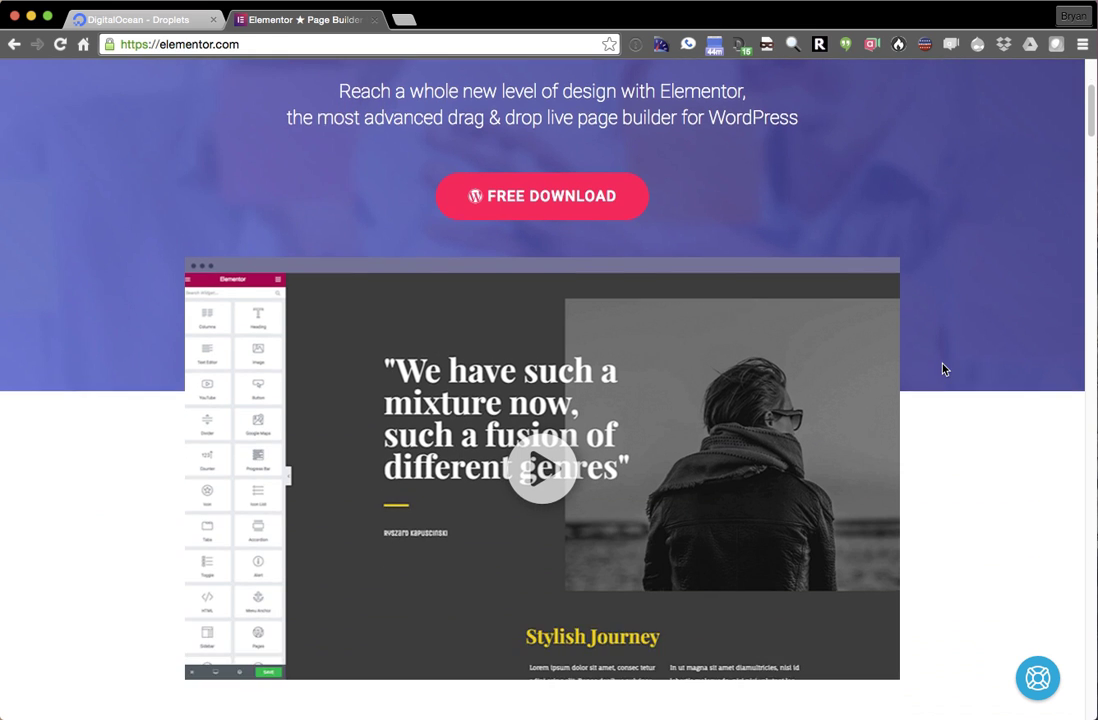
pyautogui.scroll(-7, 942, 370)
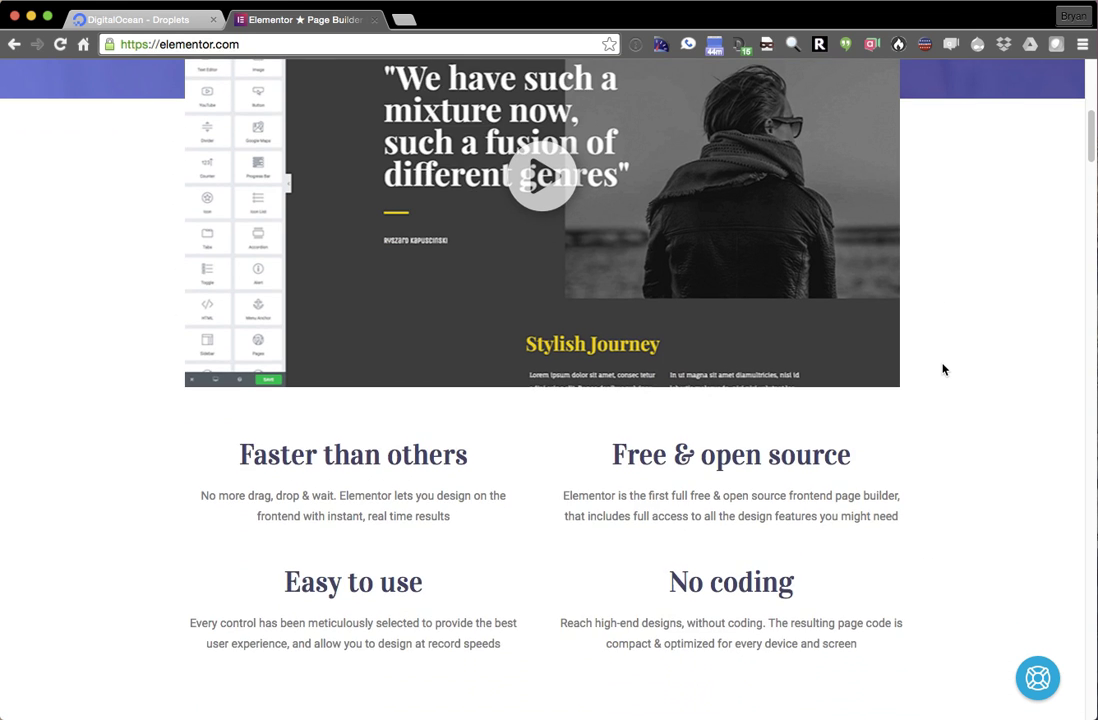
pyautogui.scroll(-6, 942, 370)
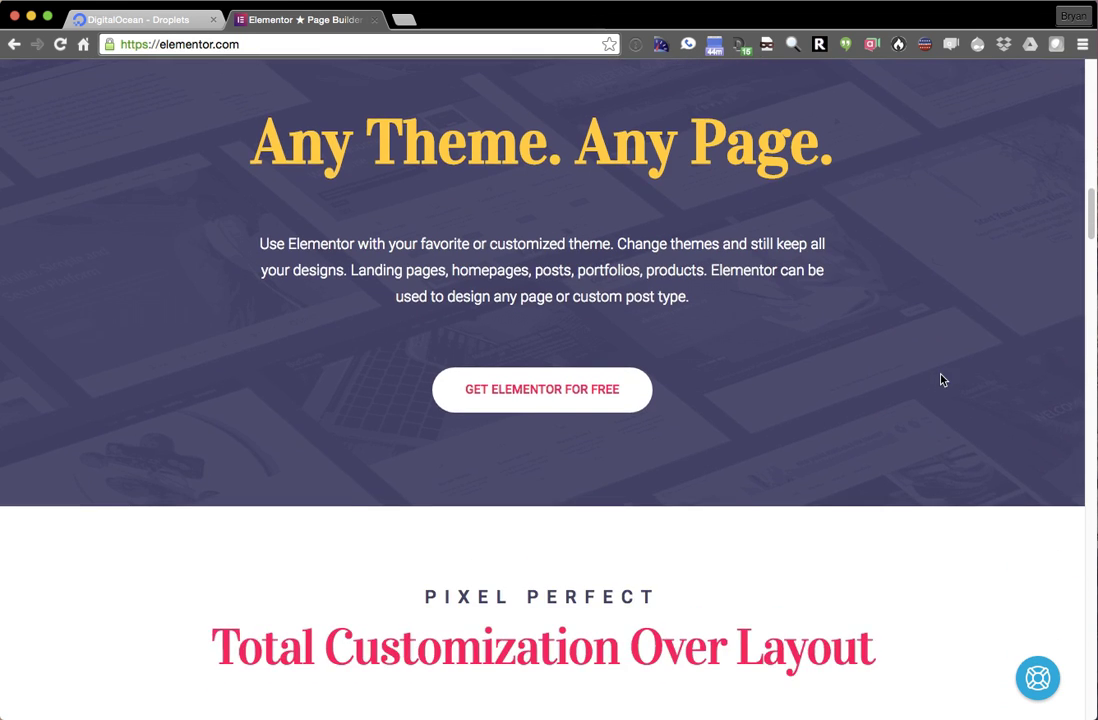
pyautogui.scroll(-5, 942, 380)
pyautogui.scroll(-3, 940, 389)
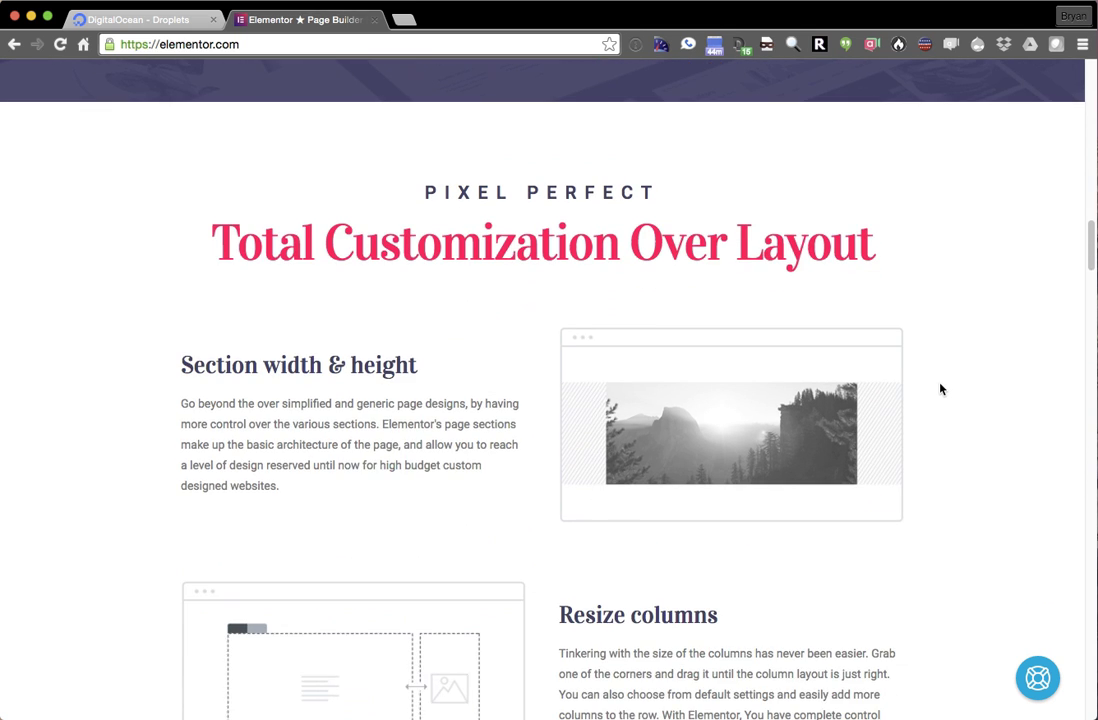
pyautogui.scroll(-4, 940, 391)
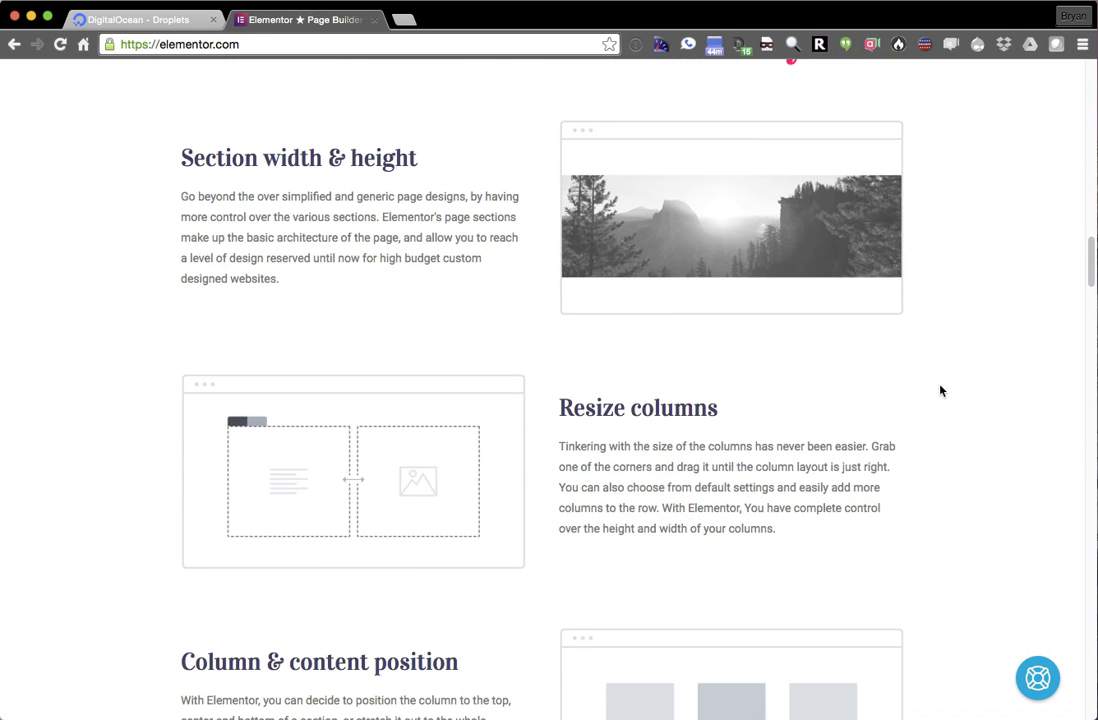
pyautogui.scroll(-2, 940, 391)
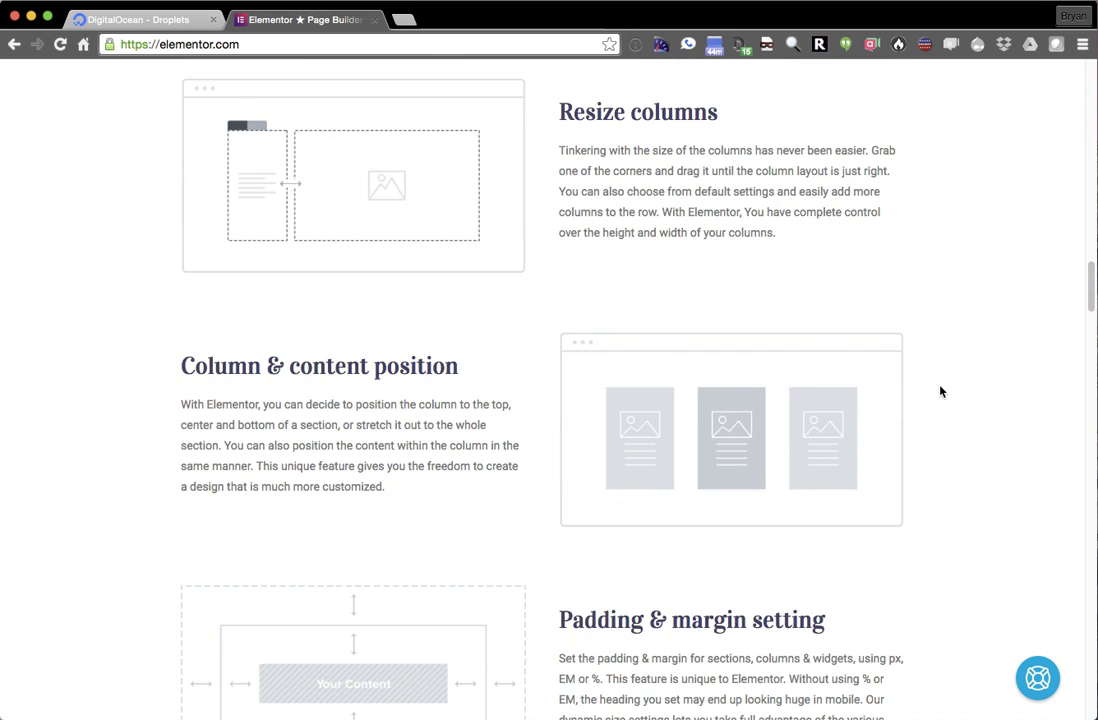
pyautogui.scroll(-3, 940, 391)
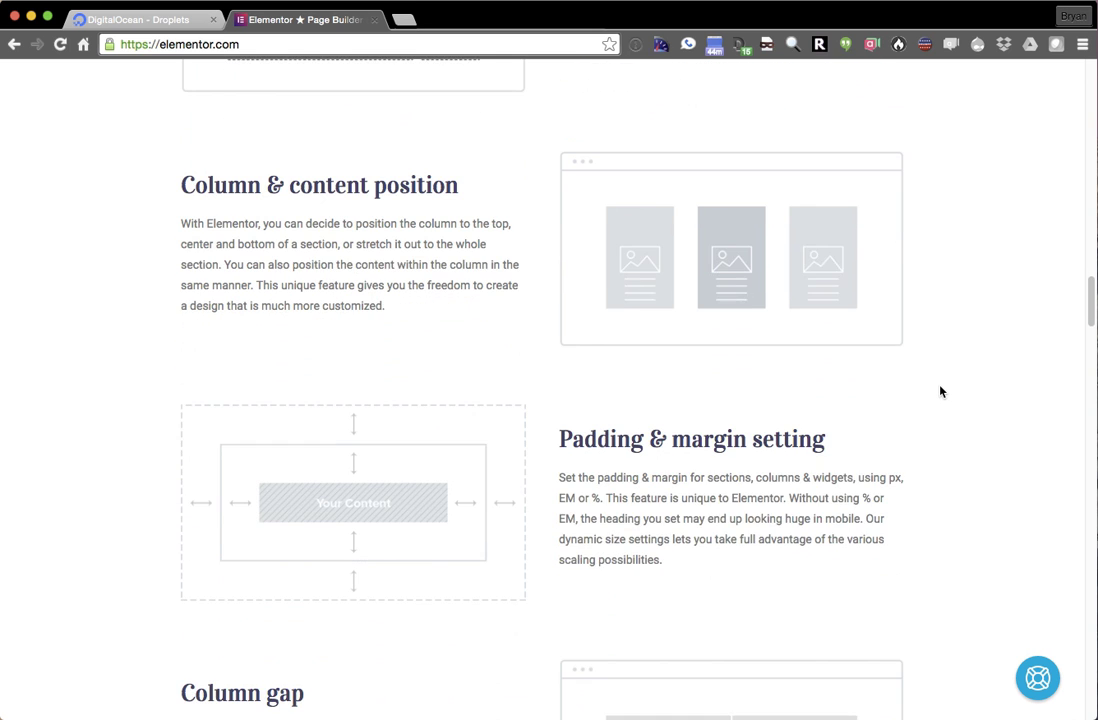
pyautogui.scroll(-3, 940, 391)
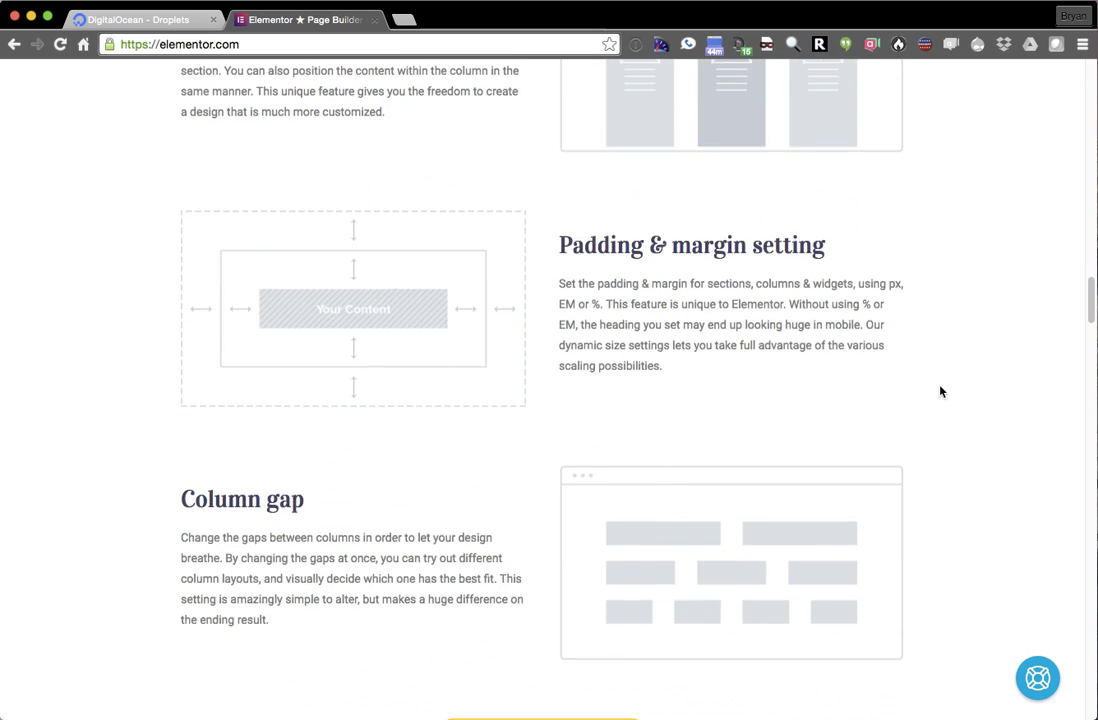
pyautogui.scroll(-2, 940, 393)
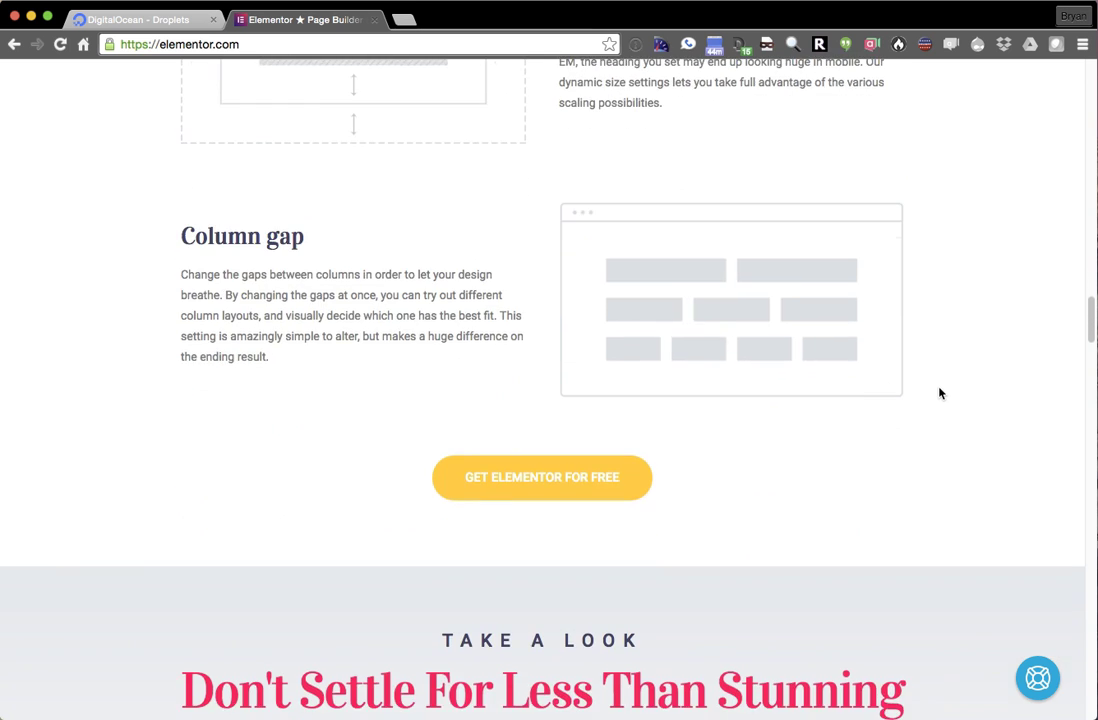
pyautogui.scroll(-15, 940, 393)
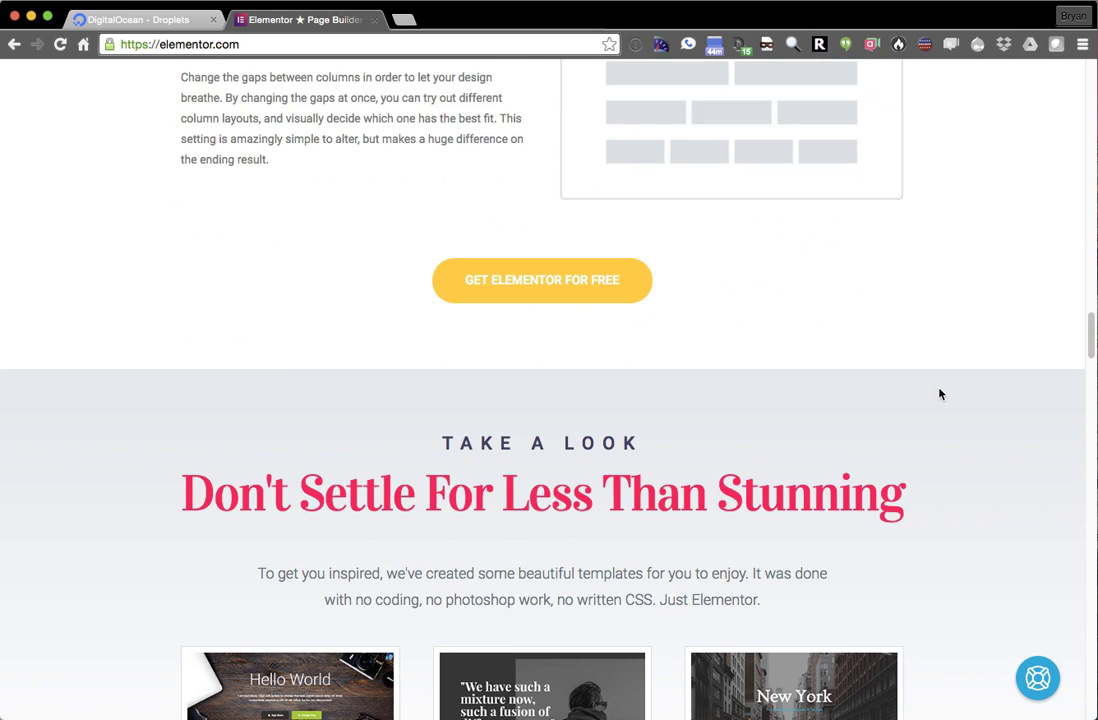
pyautogui.scroll(-9, 938, 397)
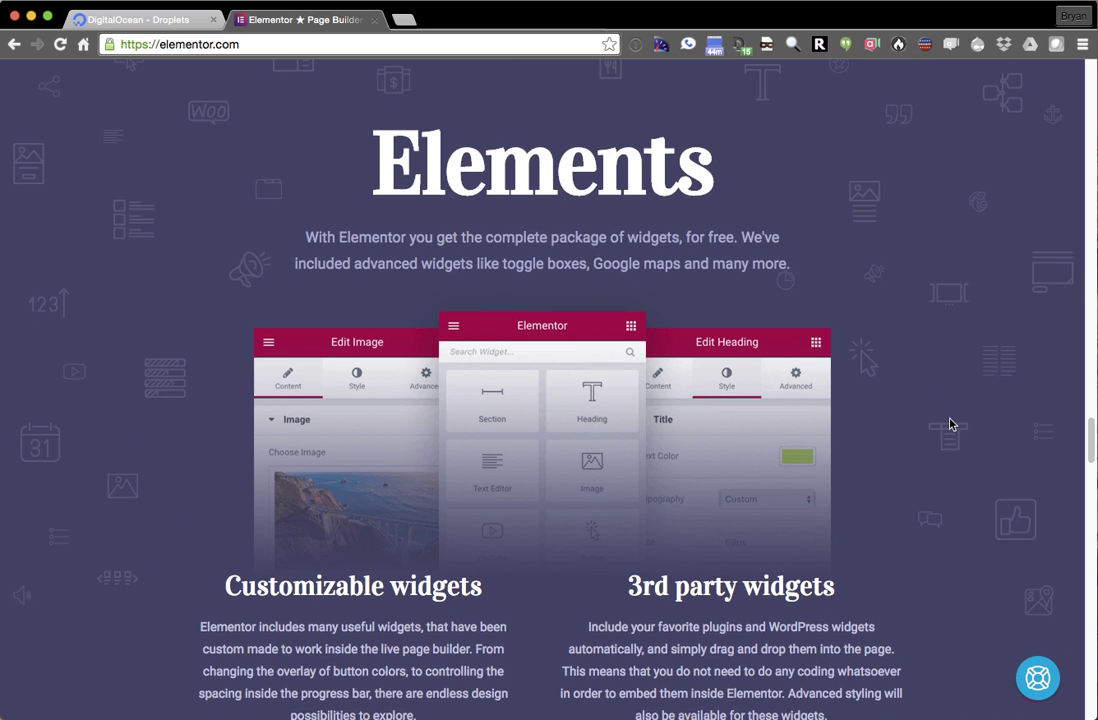
pyautogui.scroll(20, 968, 443)
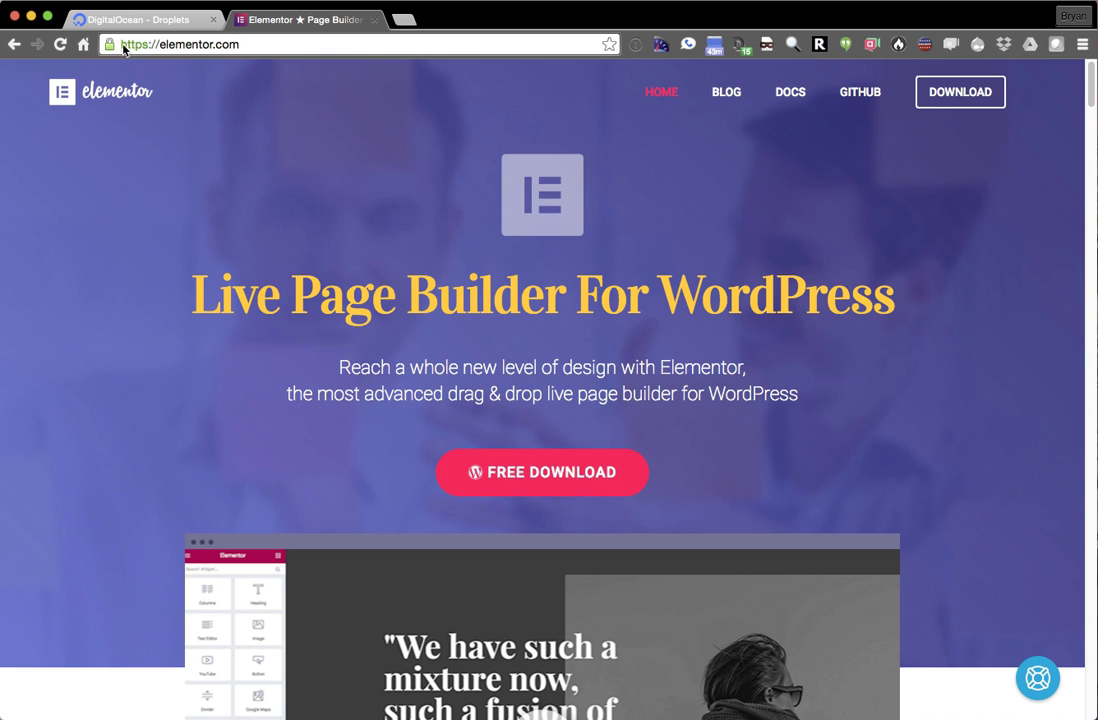
# - Copy the new droplet's IP 192.241.158.14 and load it in a new browser tab
pyautogui.click(130, 19)
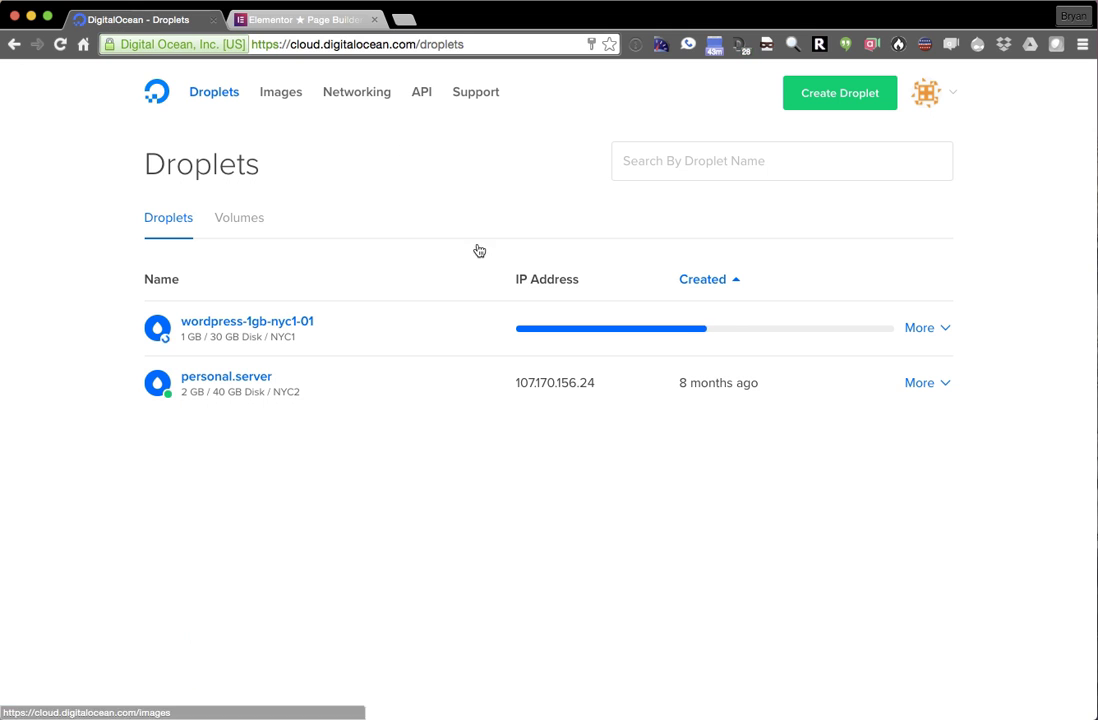
pyautogui.click(537, 330)
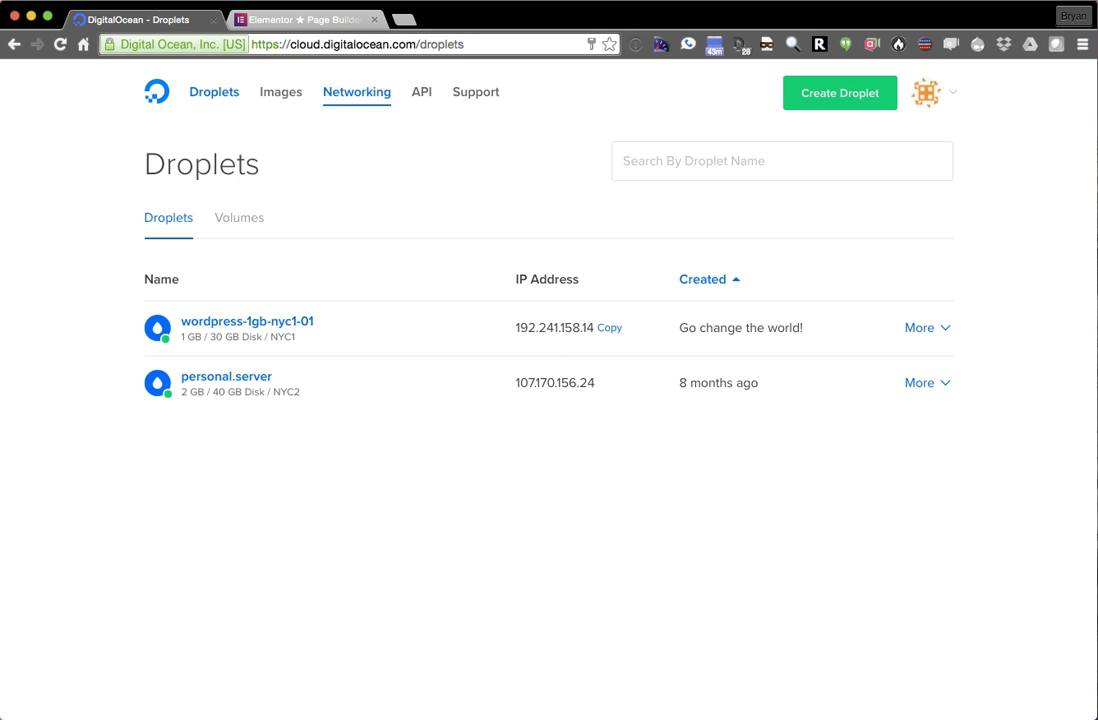
pyautogui.click(300, 19)
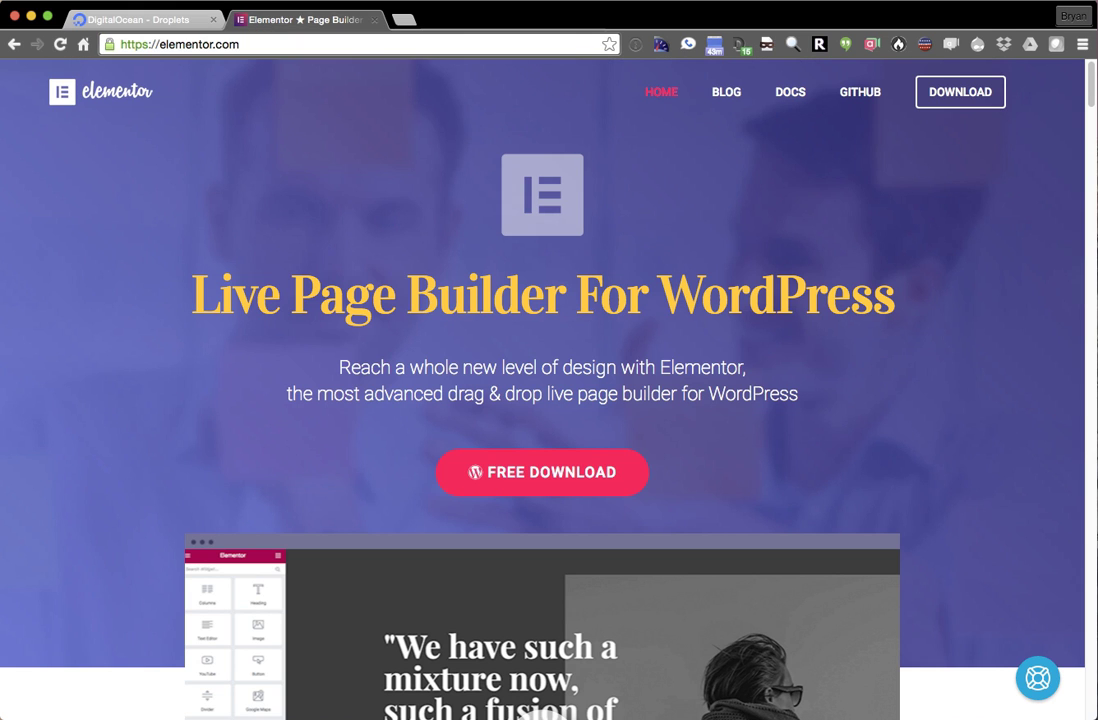
pyautogui.press('super+Tab')
pyautogui.click(200, 149)
pyautogui.click(404, 20)
pyautogui.write('192.241.158.14')
pyautogui.press('Return')
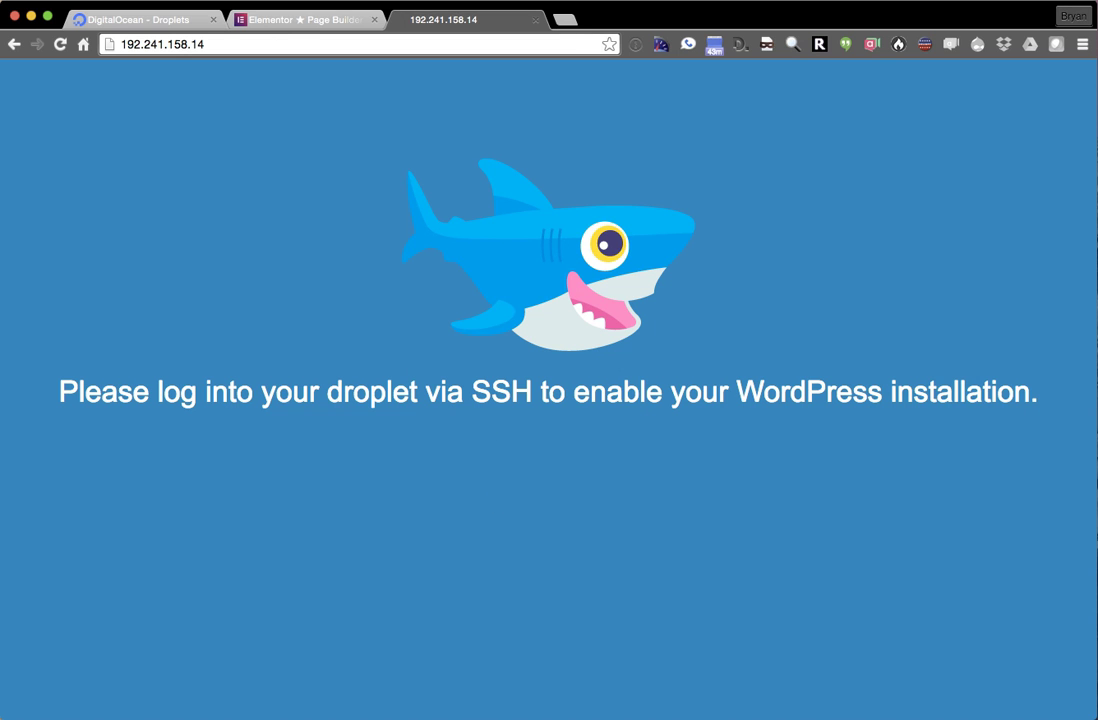
pyautogui.press('super+Tab')
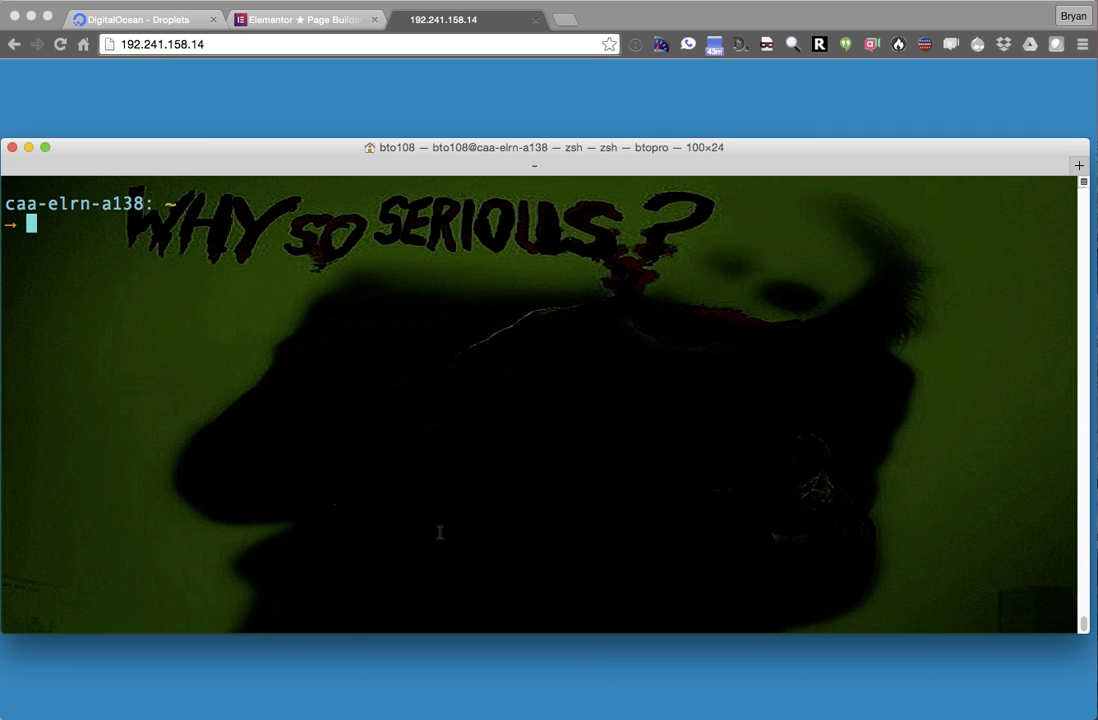
pyautogui.write('ssh root@')
pyautogui.write('192.241.158.14')
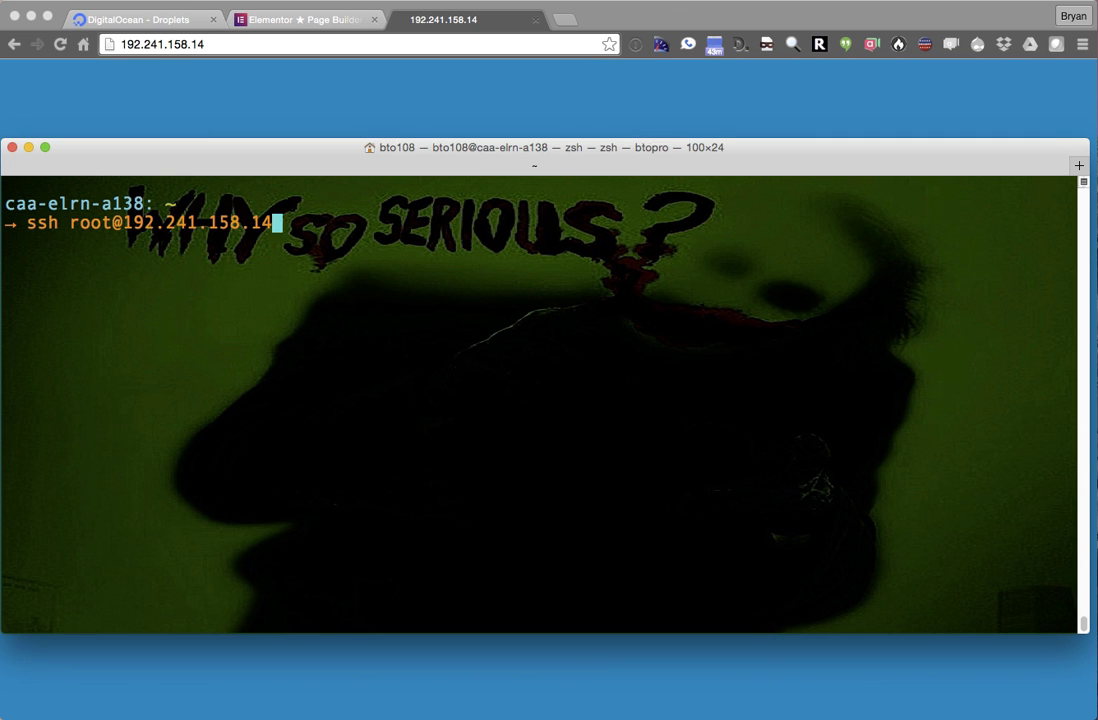
pyautogui.press('Return')
pyautogui.write('yes')
pyautogui.press('Return')
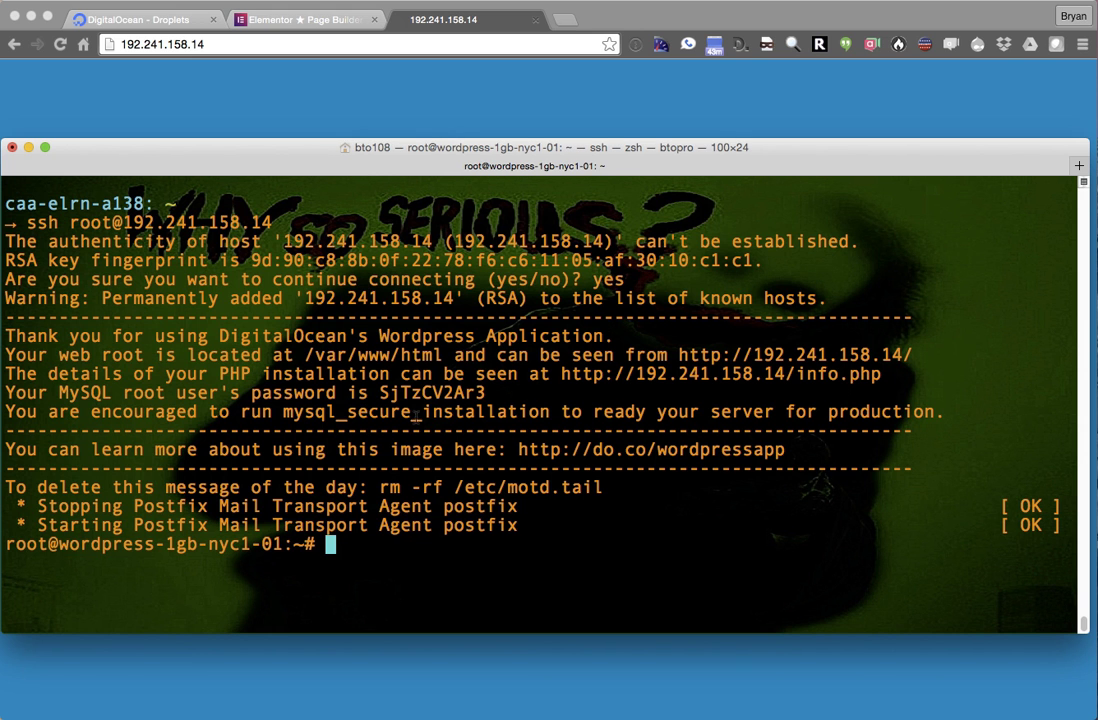
pyautogui.press('super+Tab')
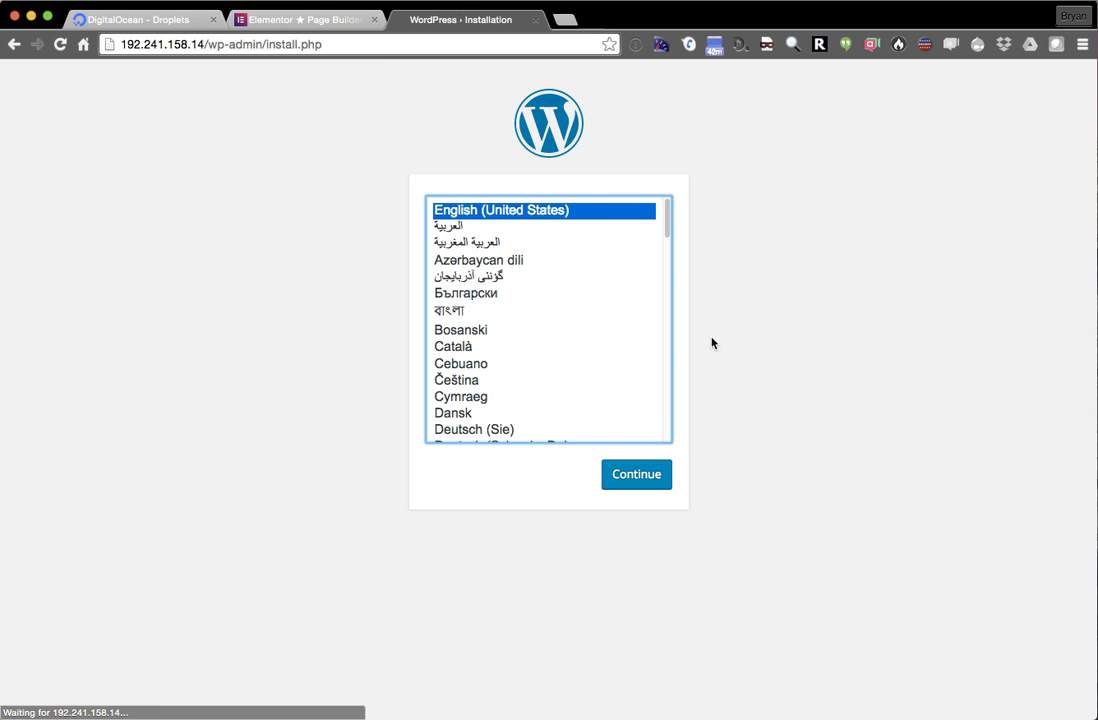
# - Choose English, set site title 'elementor', username admin, and accept a weak password
pyautogui.click(646, 479)
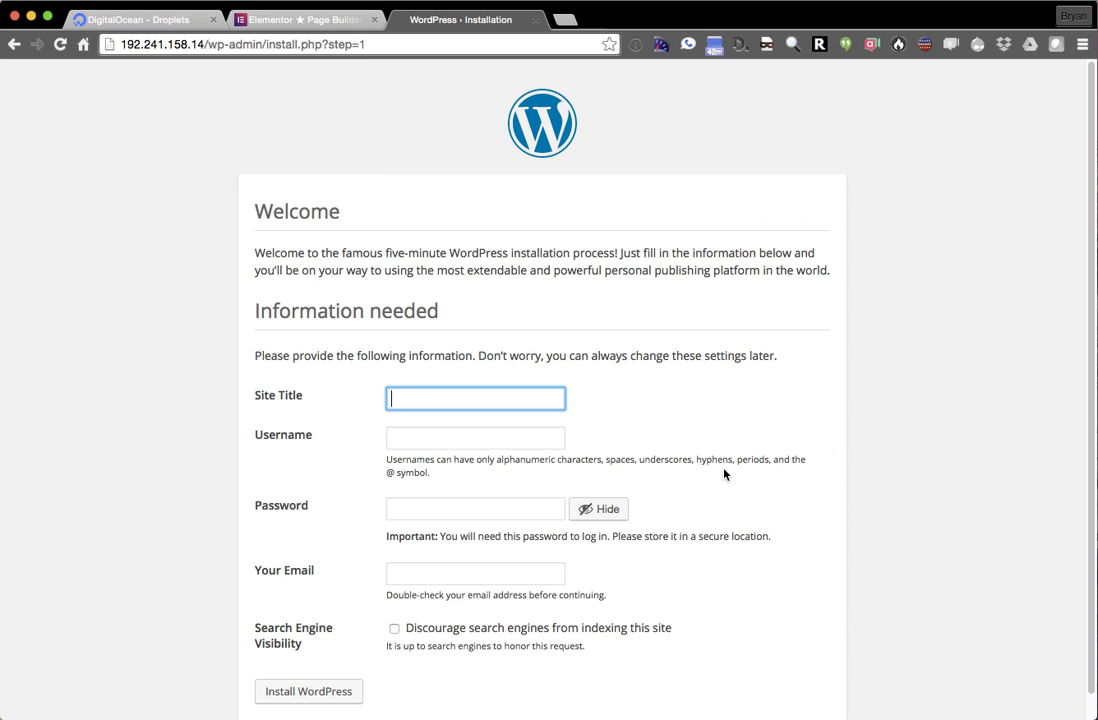
pyautogui.write('elementor')
pyautogui.scroll(-1, 507, 402)
pyautogui.click(507, 404)
pyautogui.write('admin')
pyautogui.press('Tab')
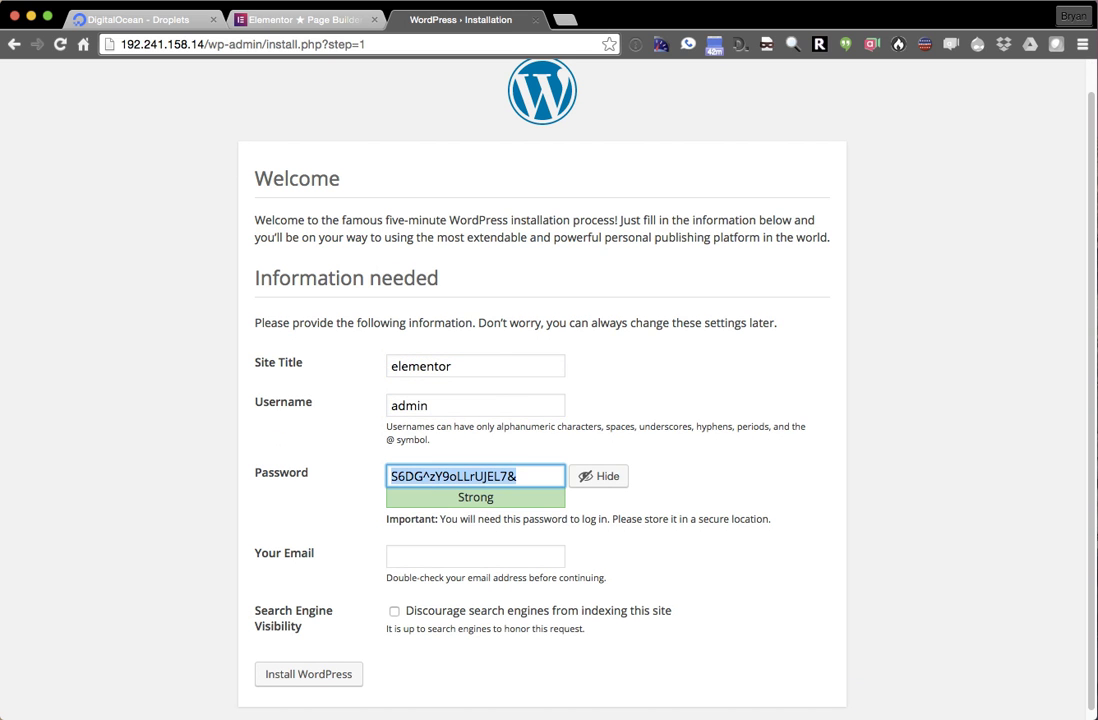
pyautogui.write('admin')
pyautogui.scroll(-1, 530, 430)
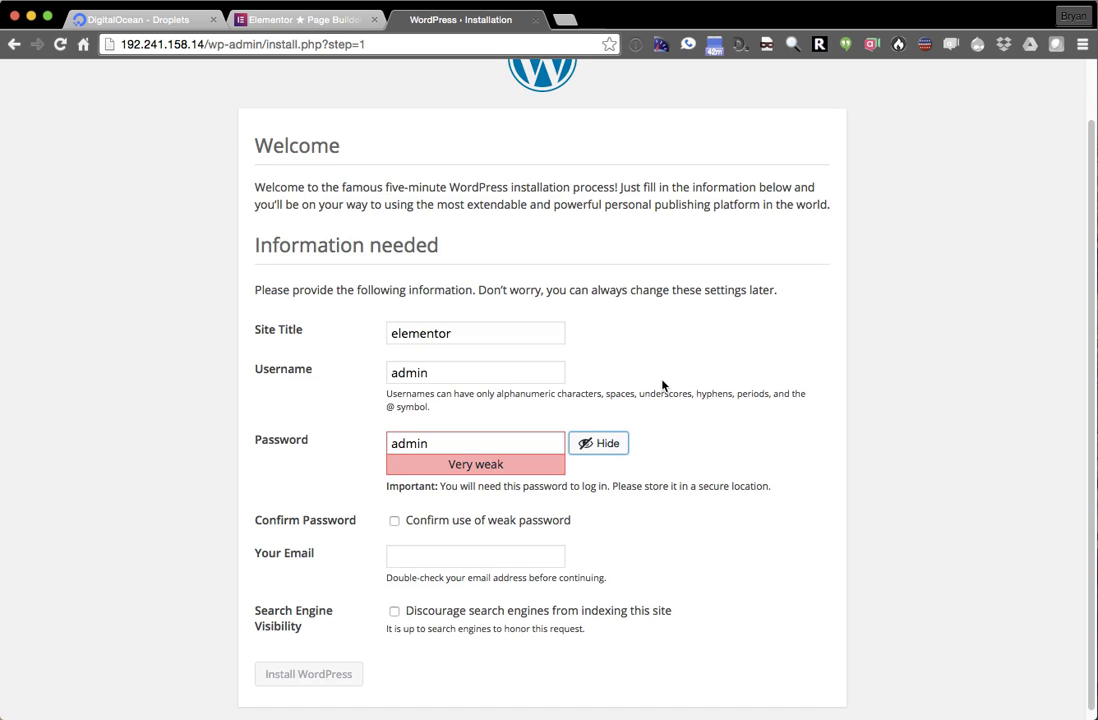
pyautogui.click(458, 517)
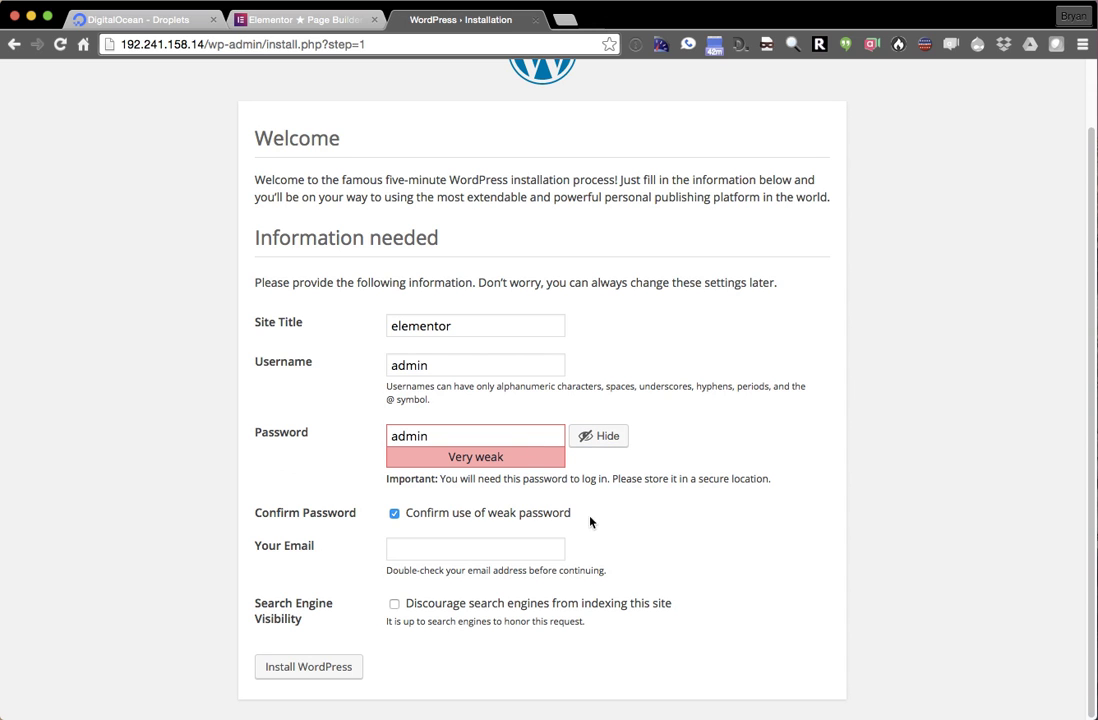
# - Enter the administrator's e-mail, discourage search engine indexing, and install WordPress
pyautogui.click(431, 546)
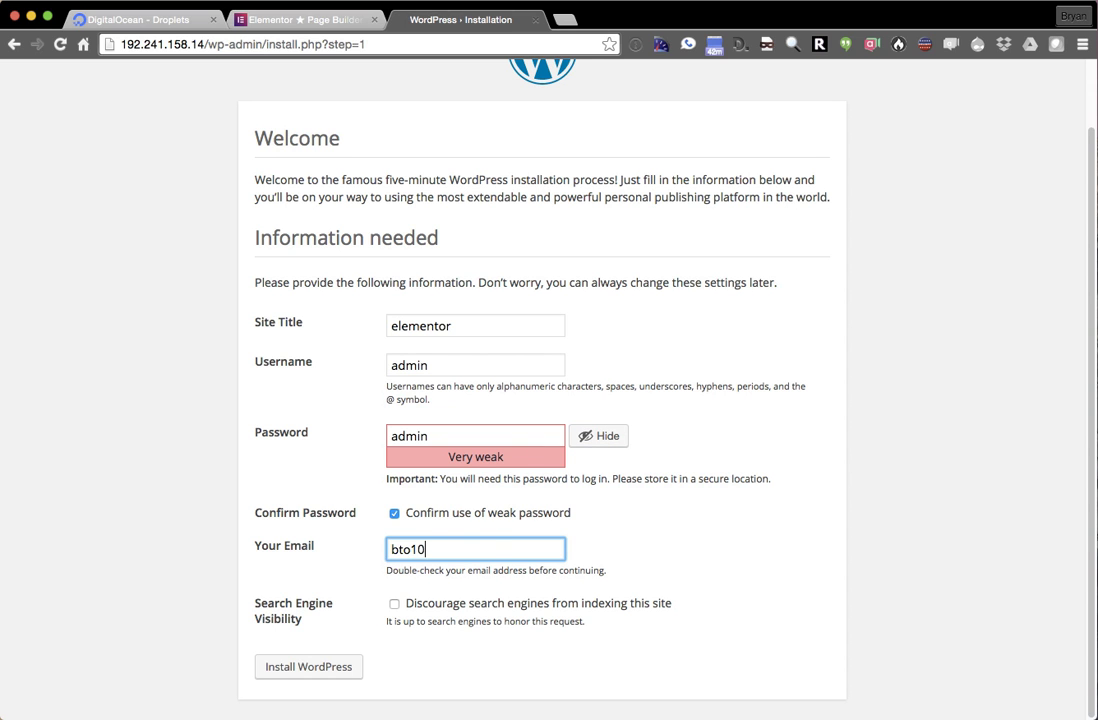
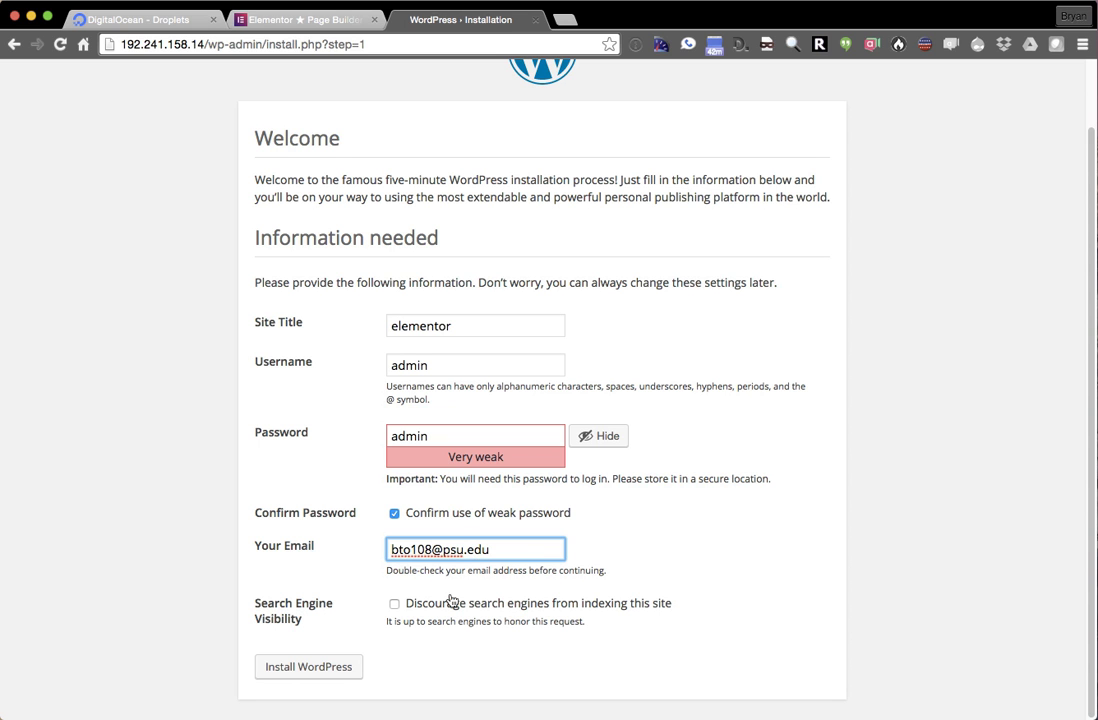
pyautogui.click(394, 604)
pyautogui.click(316, 670)
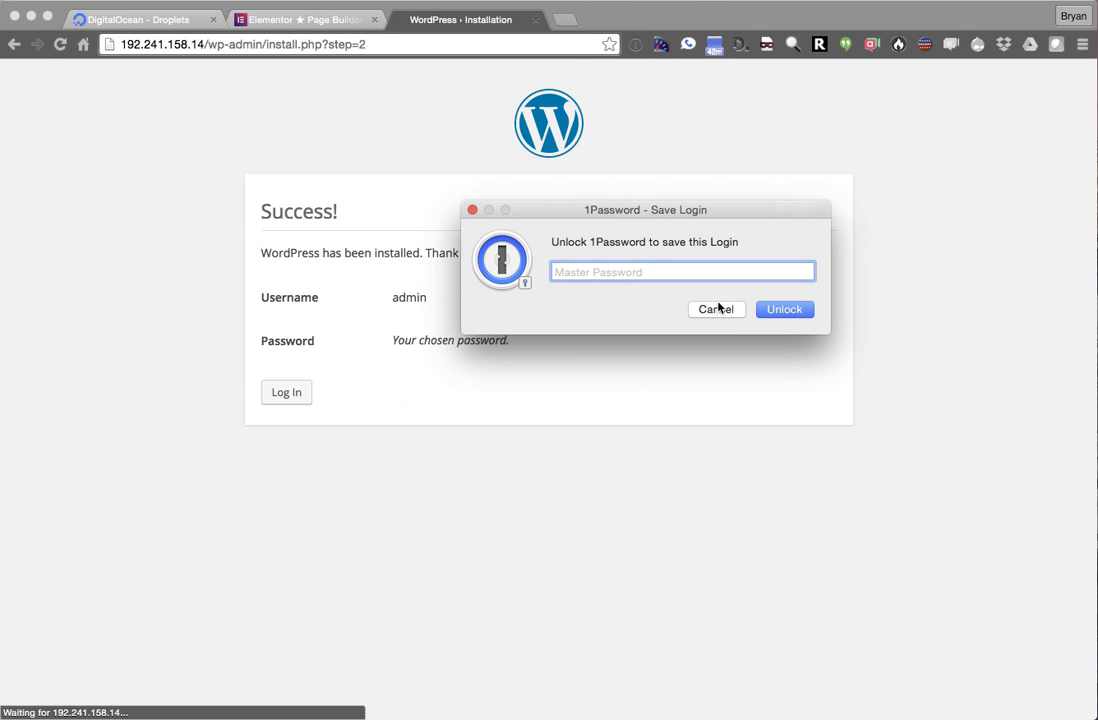
# - Log in as admin with Remember Me ticked to reach the Dashboard
pyautogui.click(716, 309)
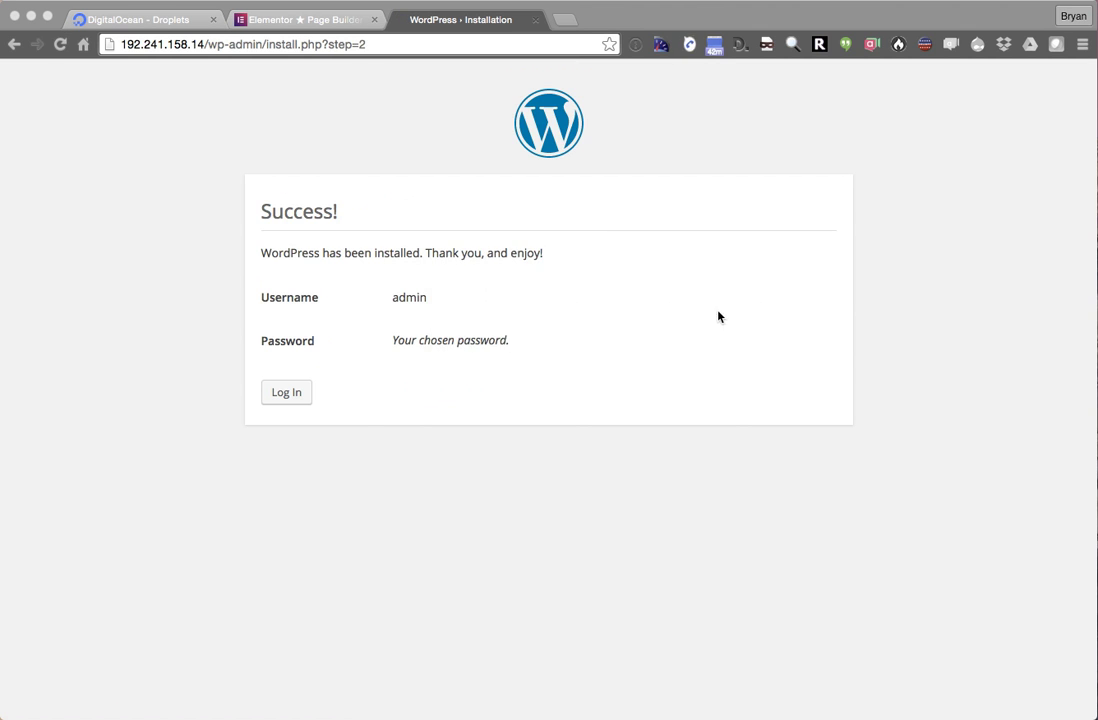
pyautogui.click(286, 394)
pyautogui.write('admin')
pyautogui.press('Tab')
pyautogui.write('admin')
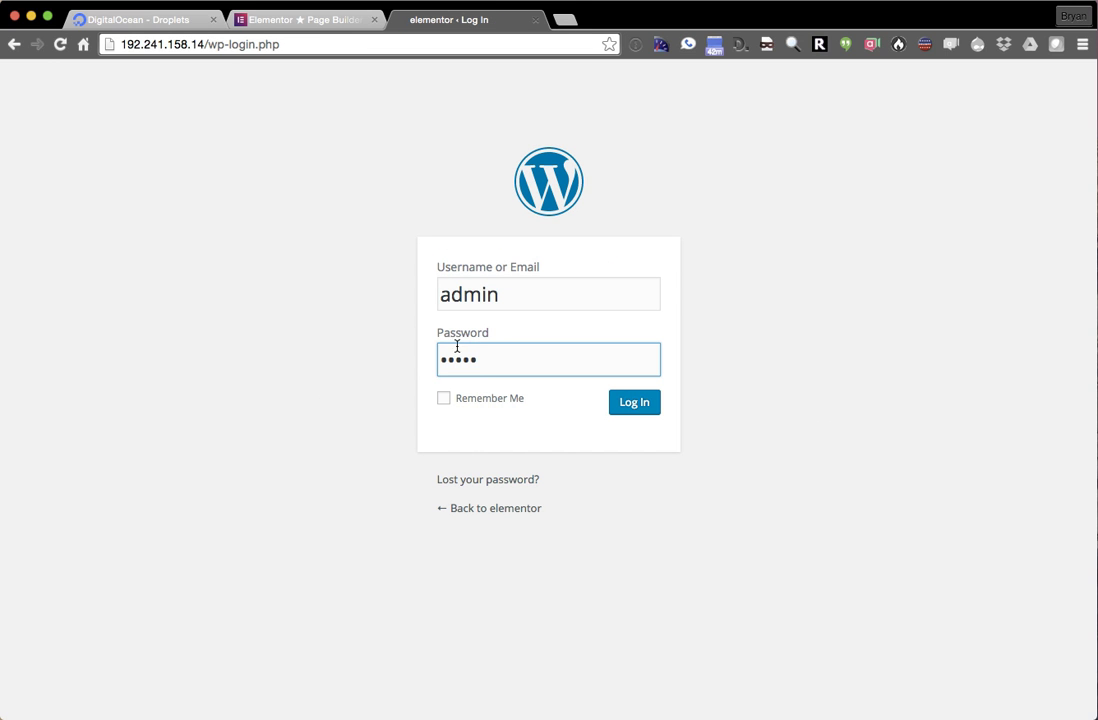
pyautogui.click(443, 398)
pyautogui.click(634, 402)
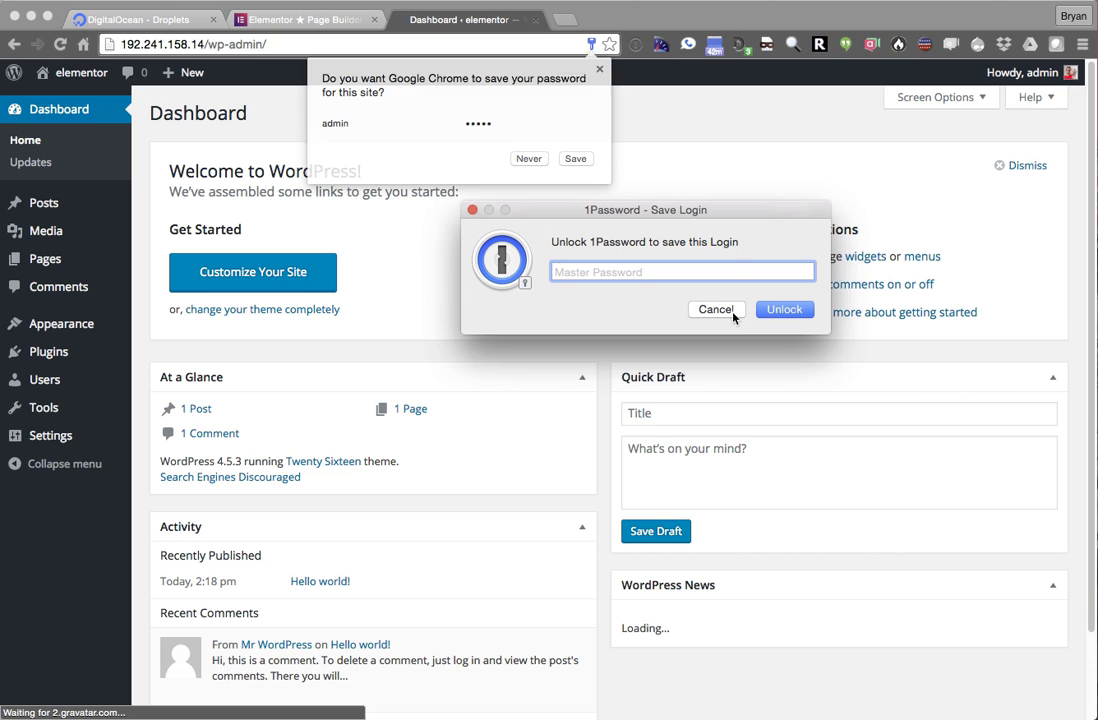
pyautogui.click(733, 312)
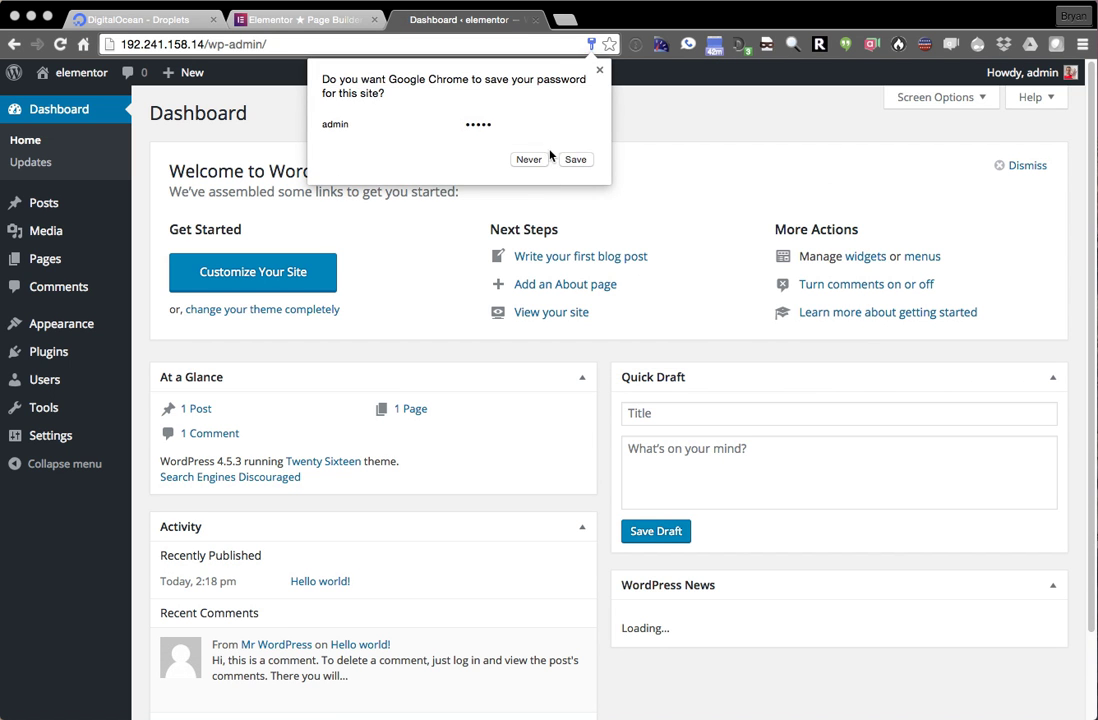
# - Choose Never on Chrome's save-password bubble and switch to the Elementor Page Builder tab
pyautogui.click(533, 159)
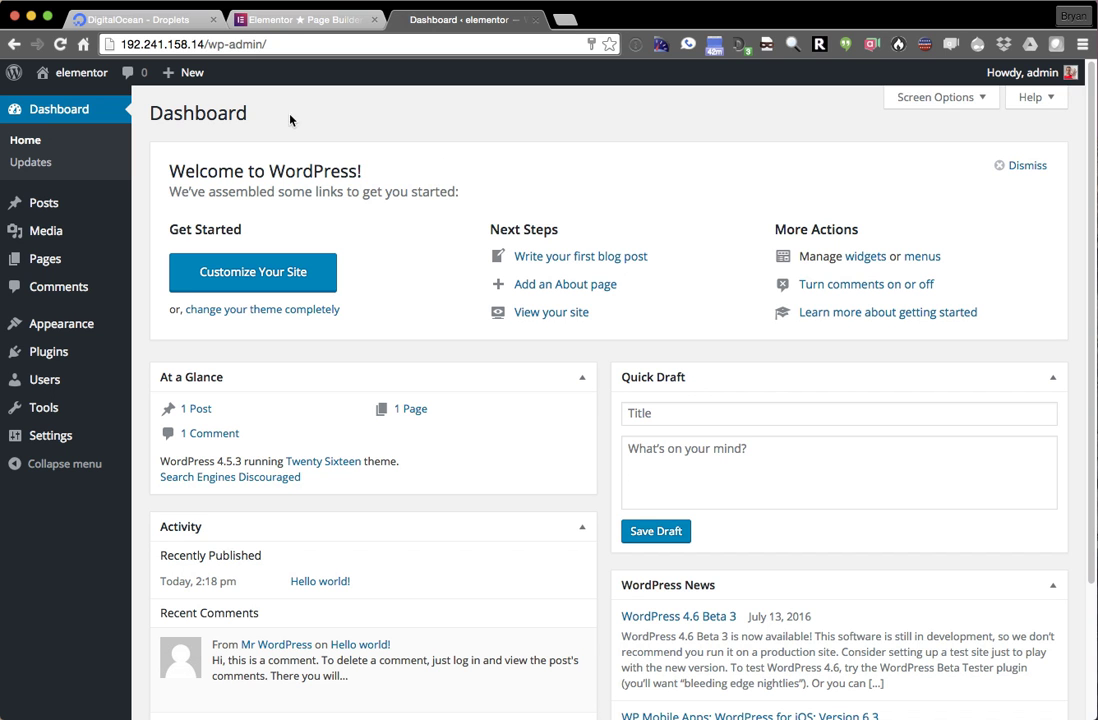
pyautogui.click(300, 19)
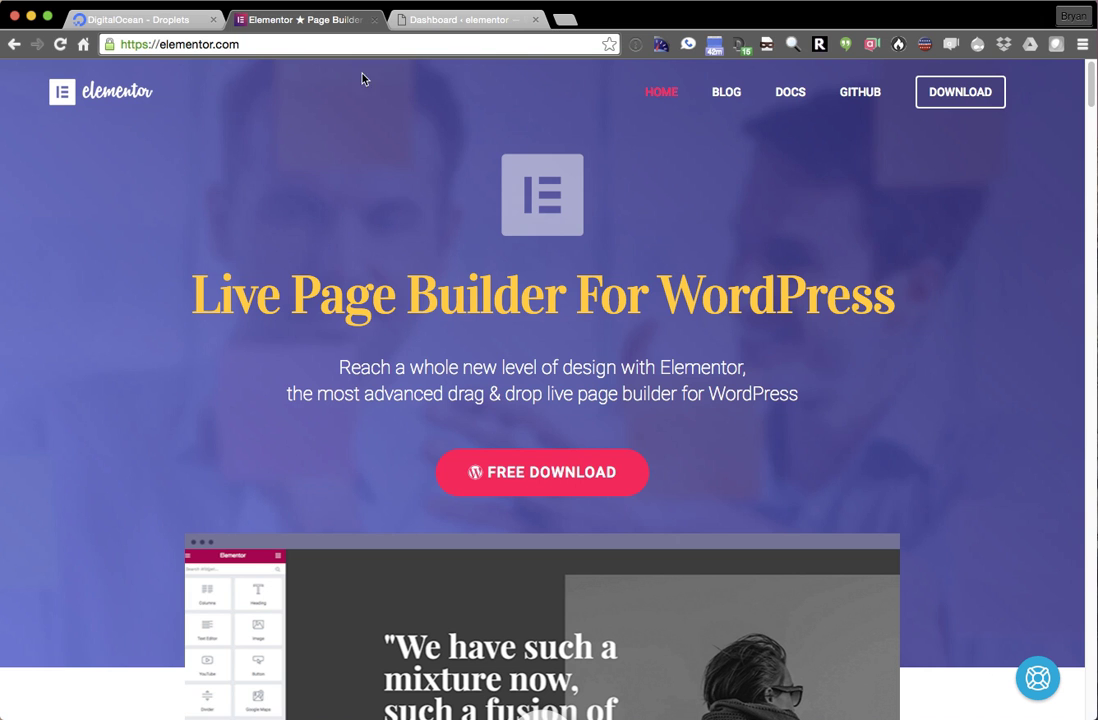
# - Get Elementor via FREE DOWNLOAD with 'No thanks, I just want to download', then return to the Dashboard
pyautogui.rightClick(584, 469)
pyautogui.click(703, 430)
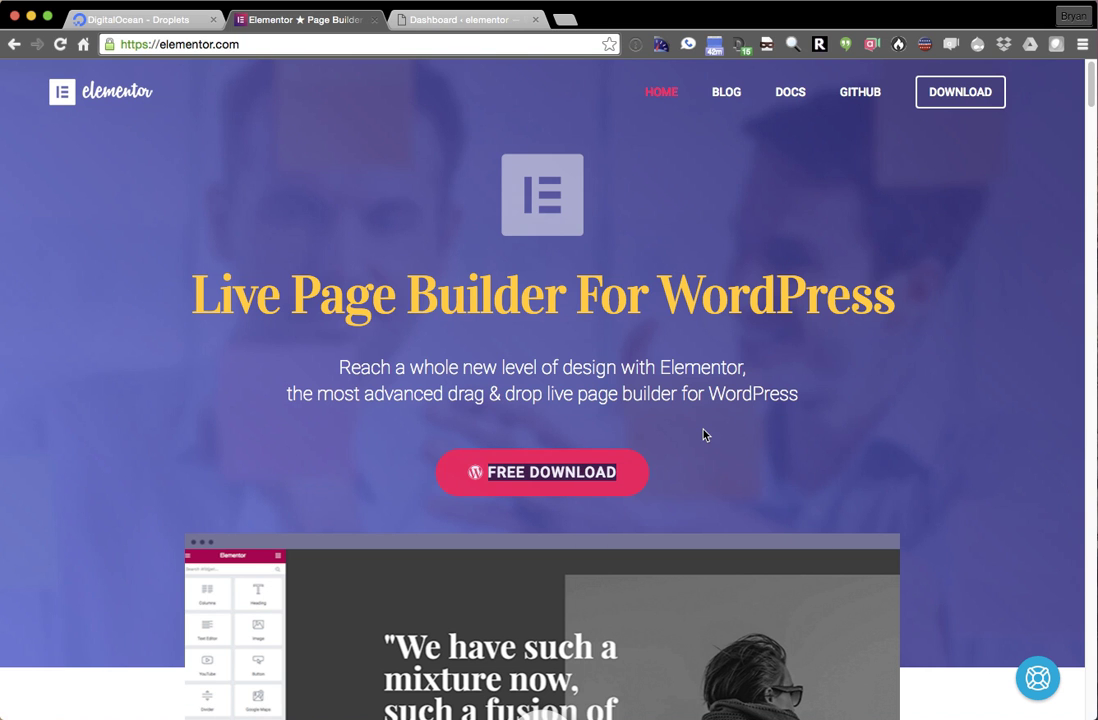
pyautogui.click(549, 459)
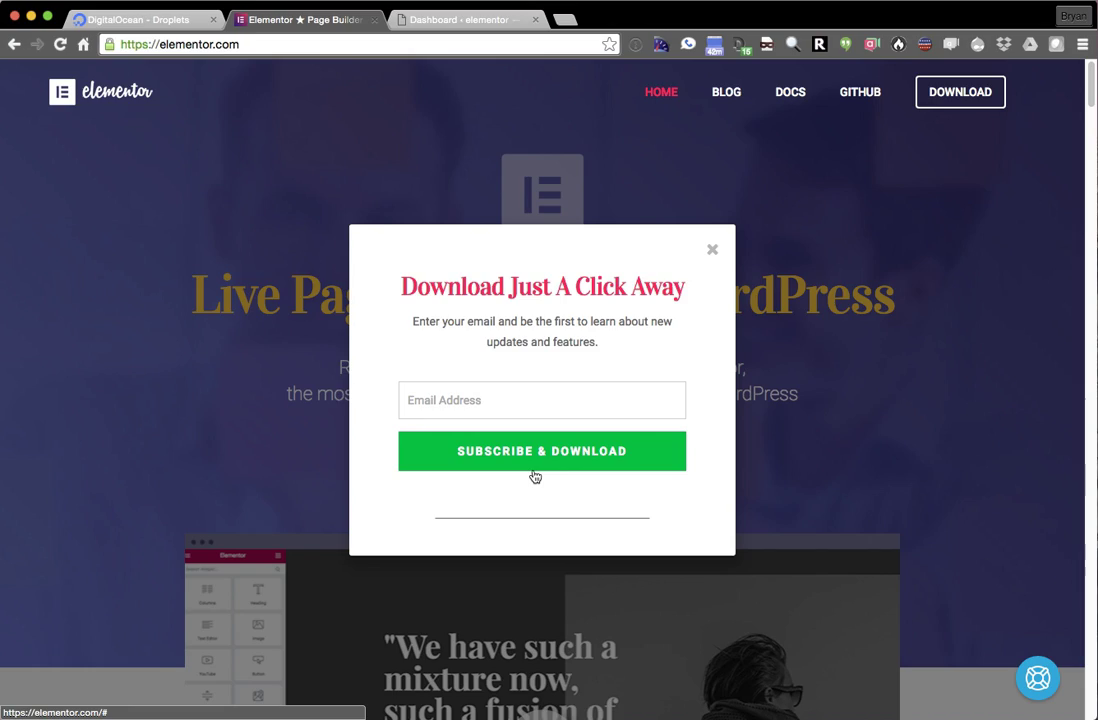
pyautogui.click(541, 514)
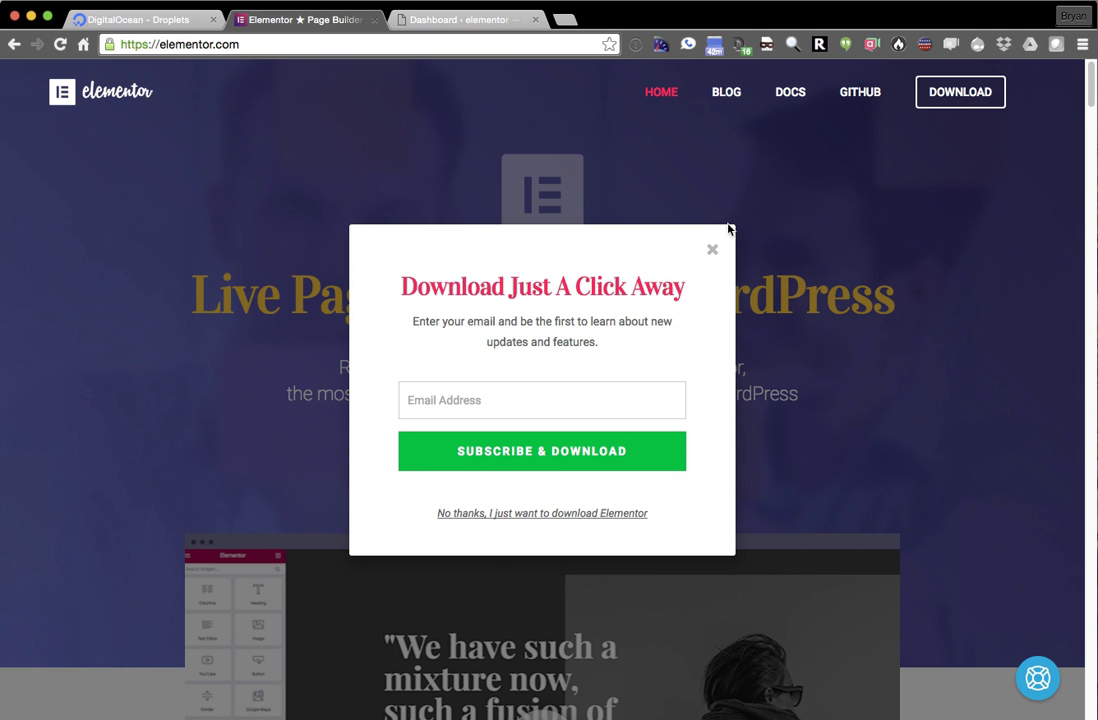
pyautogui.click(712, 252)
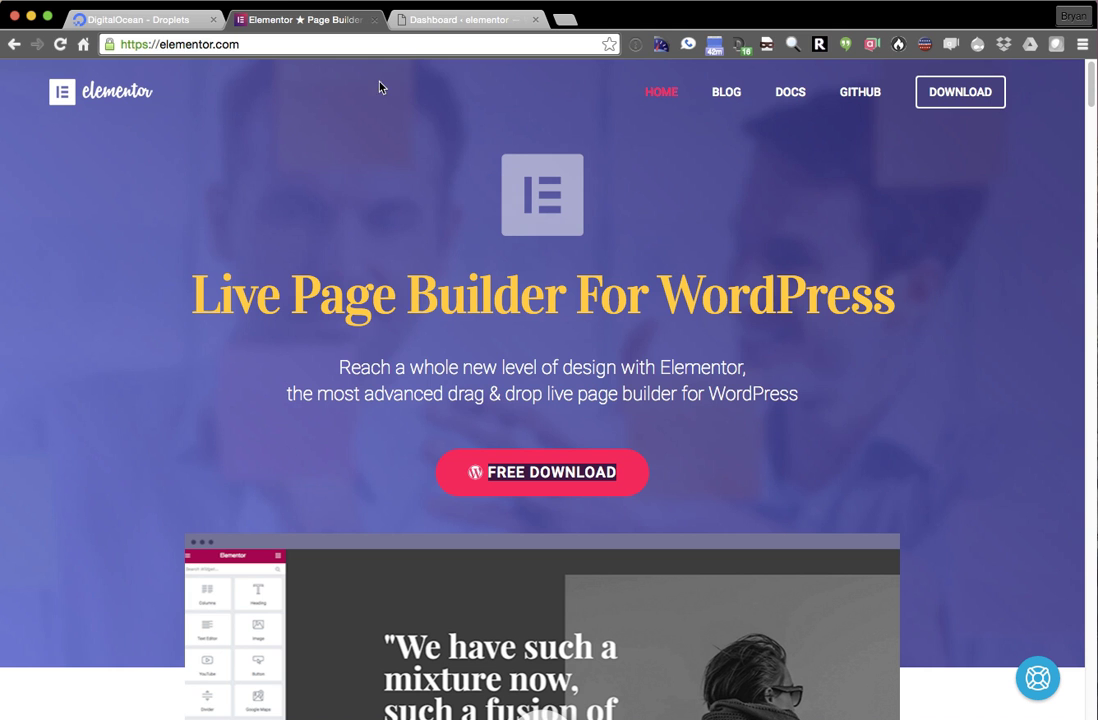
pyautogui.click(452, 19)
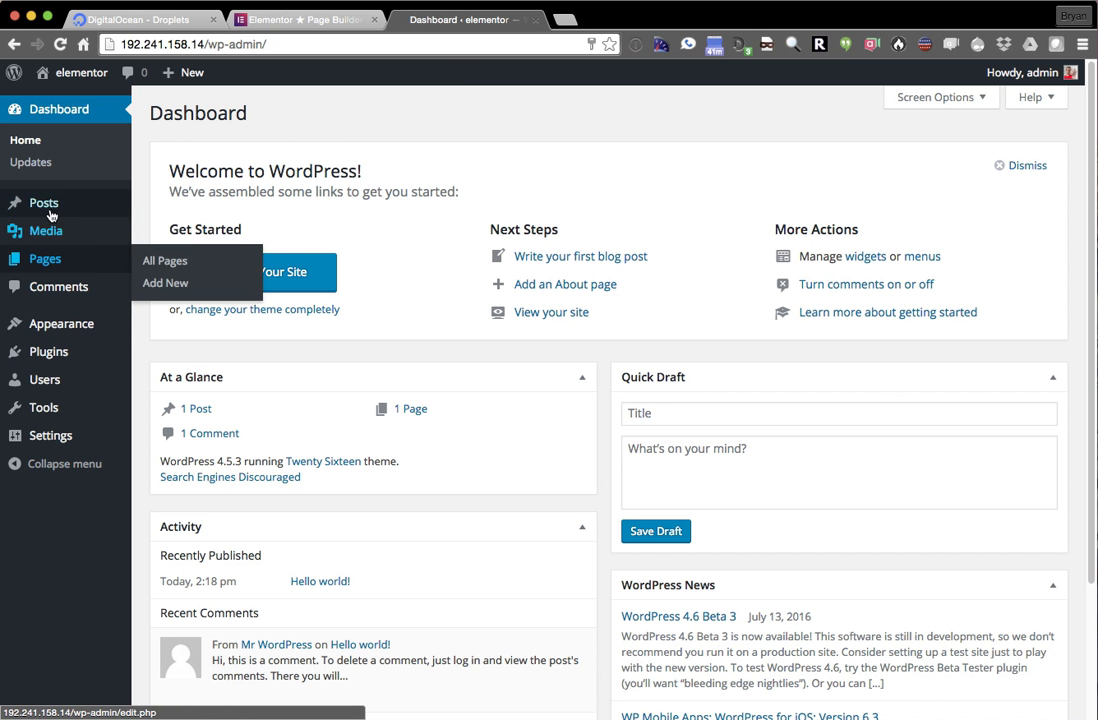
# - Upload elementor.0.5.2.zip through Plugins > Add New > Upload Plugin and install it
pyautogui.click(55, 347)
pyautogui.click(275, 118)
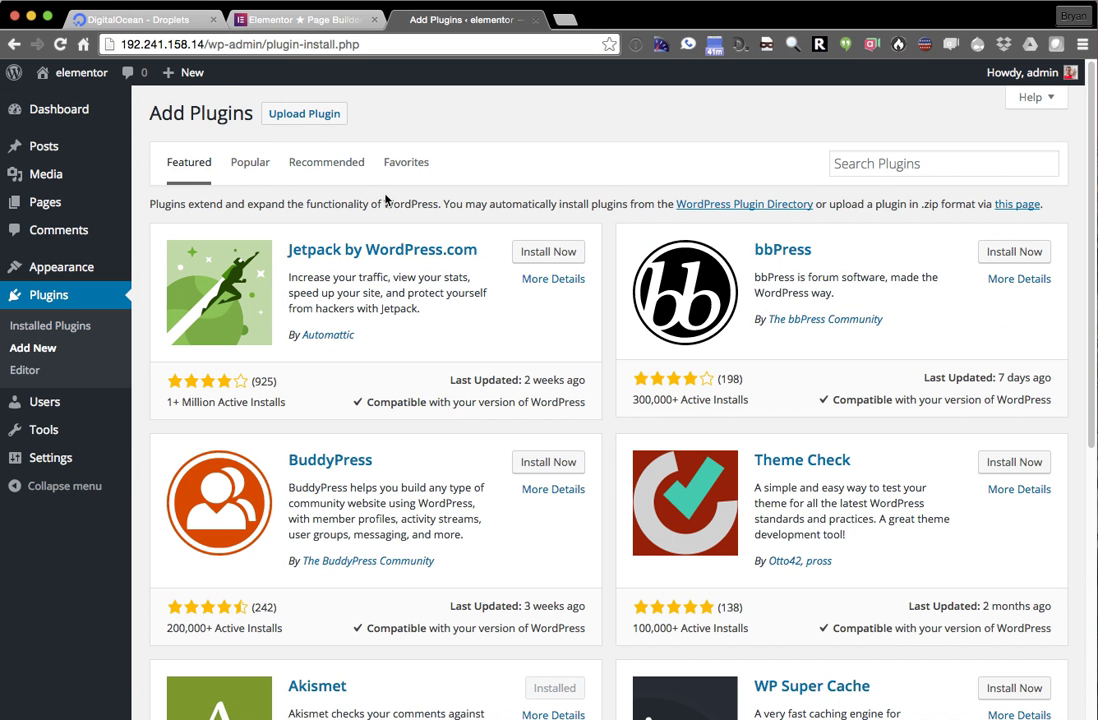
pyautogui.click(293, 118)
pyautogui.click(485, 258)
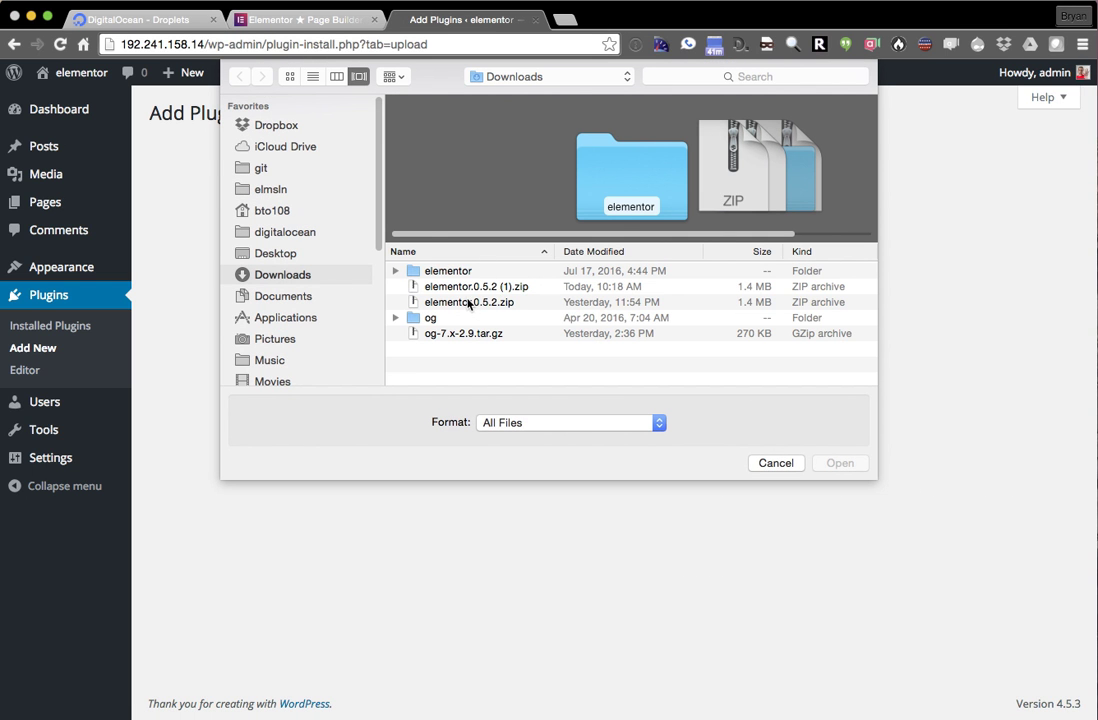
pyautogui.doubleClick(468, 302)
pyautogui.click(728, 257)
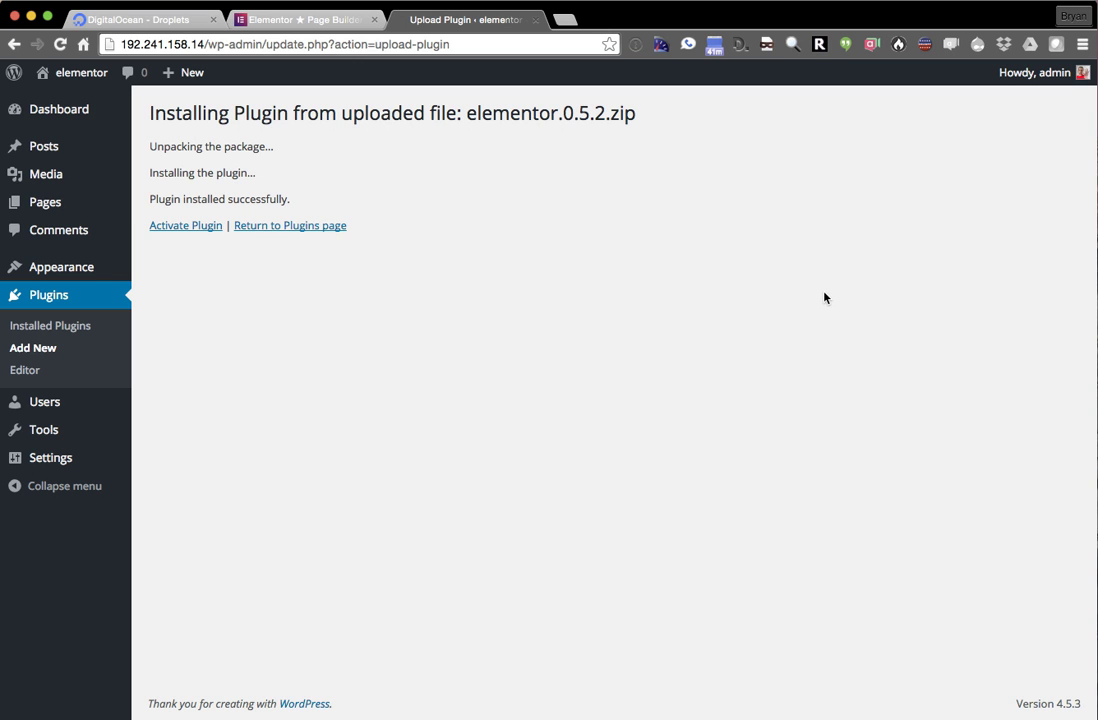
# - Activate Elementor, view its main code file without keeping edits, then open Elementor's Settings page
pyautogui.click(184, 227)
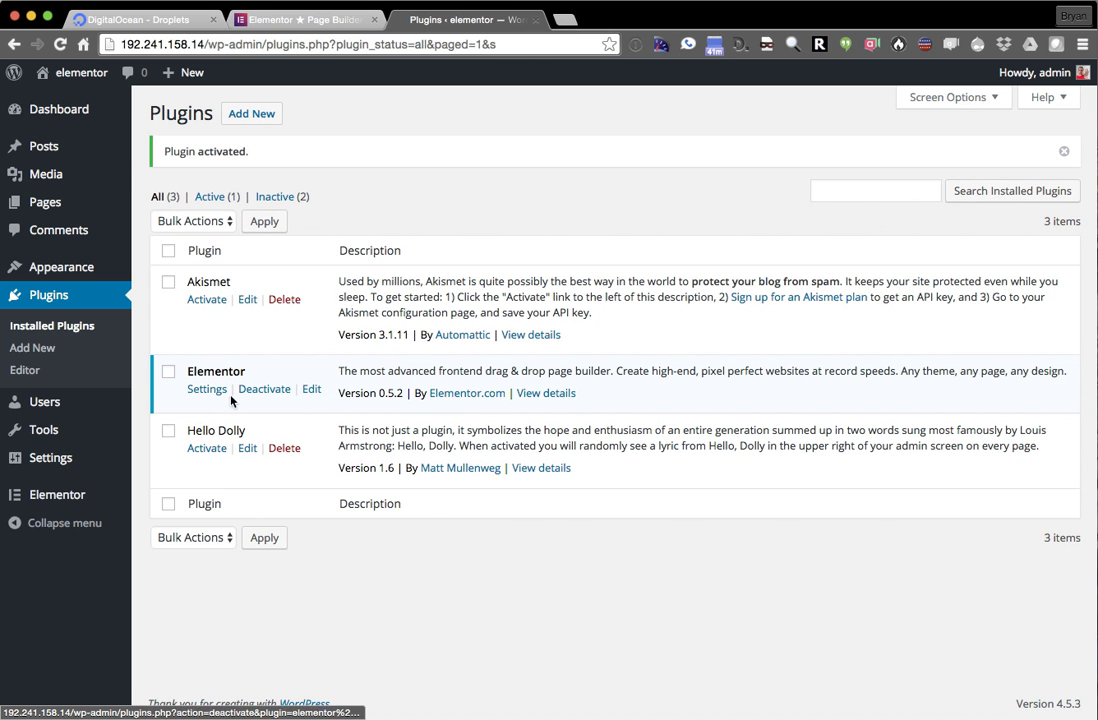
pyautogui.click(311, 390)
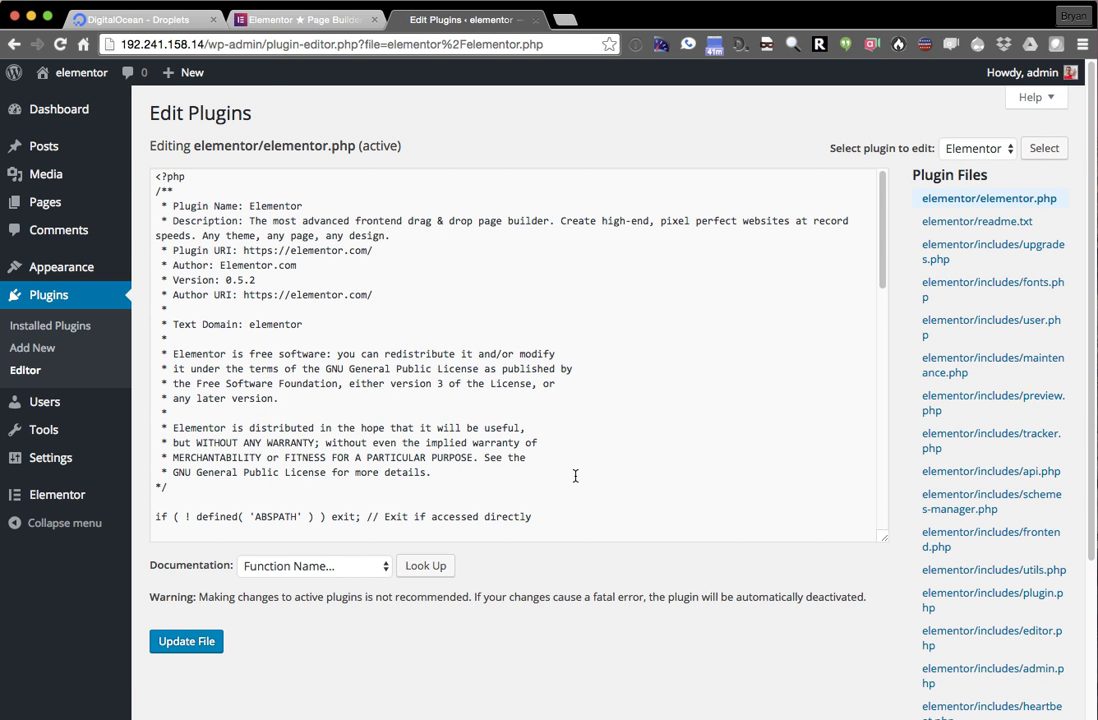
pyautogui.click(565, 343)
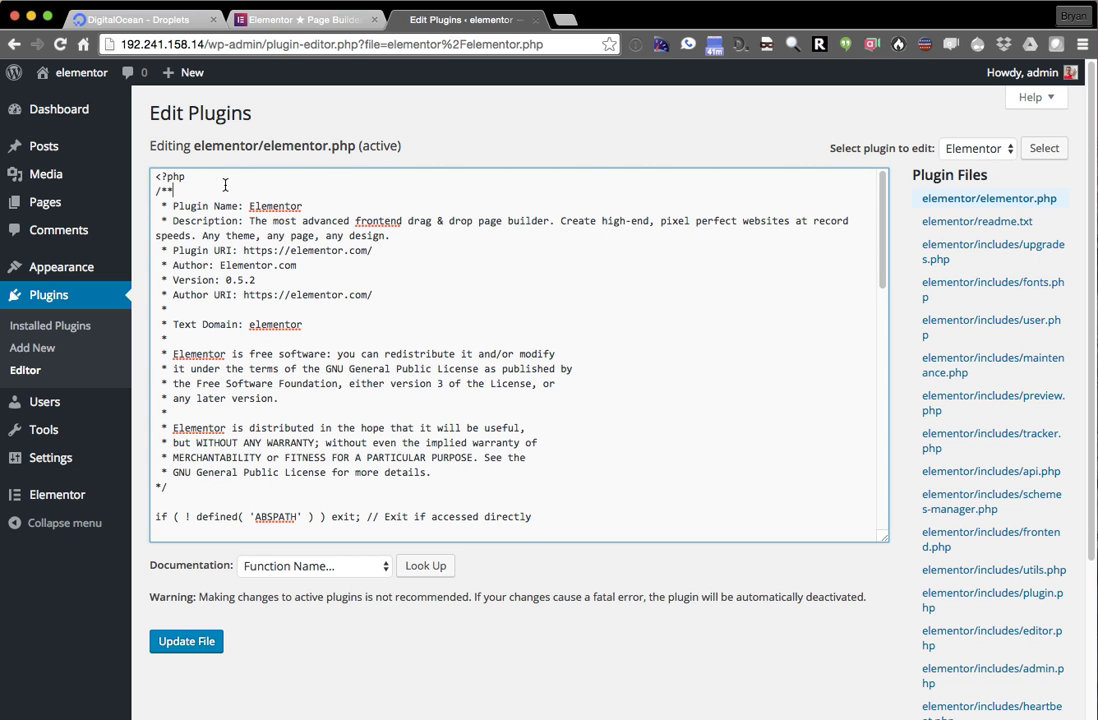
pyautogui.press('Return')
pyautogui.write('d')
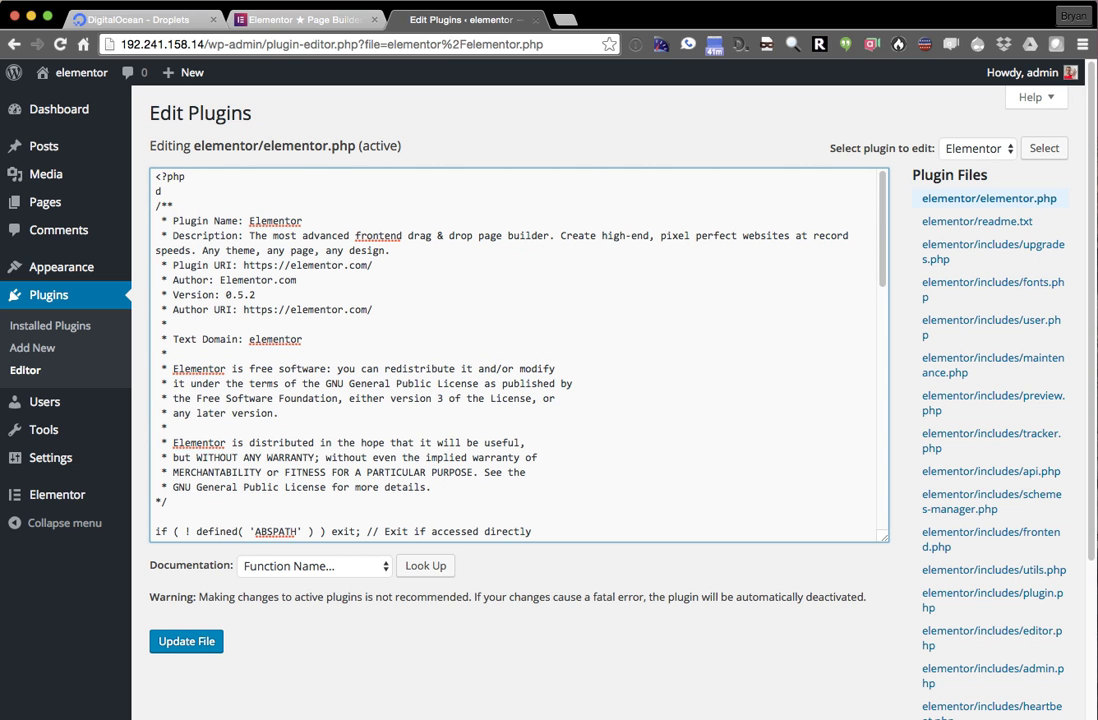
pyautogui.press('BackSpace')
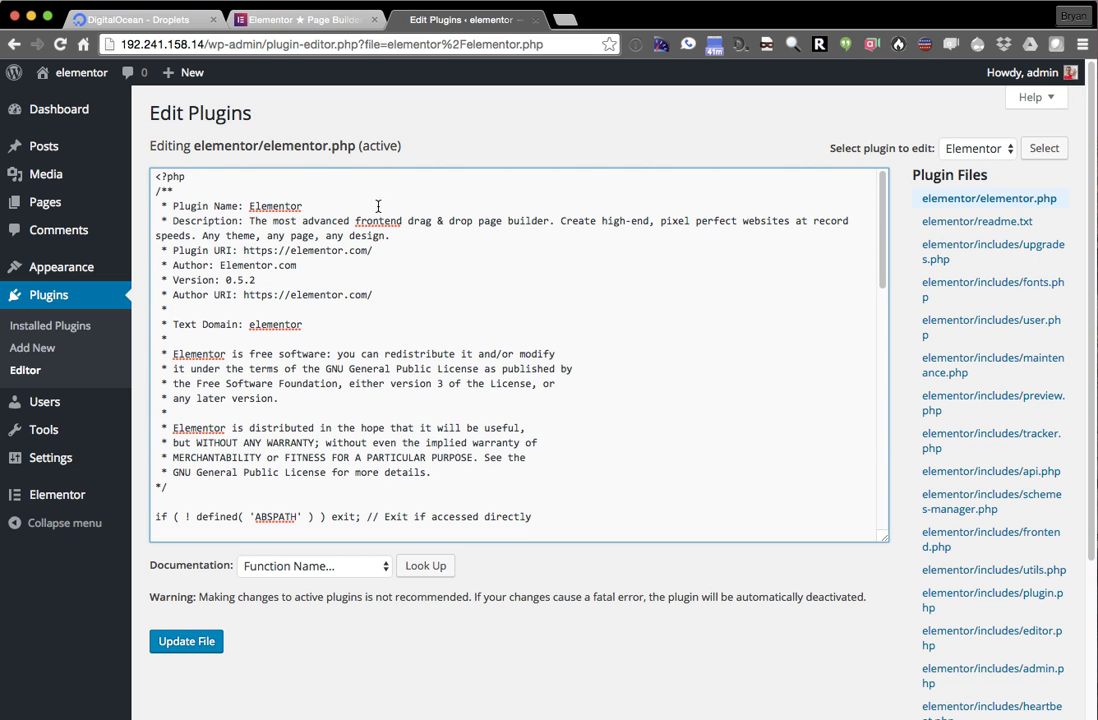
pyautogui.click(493, 637)
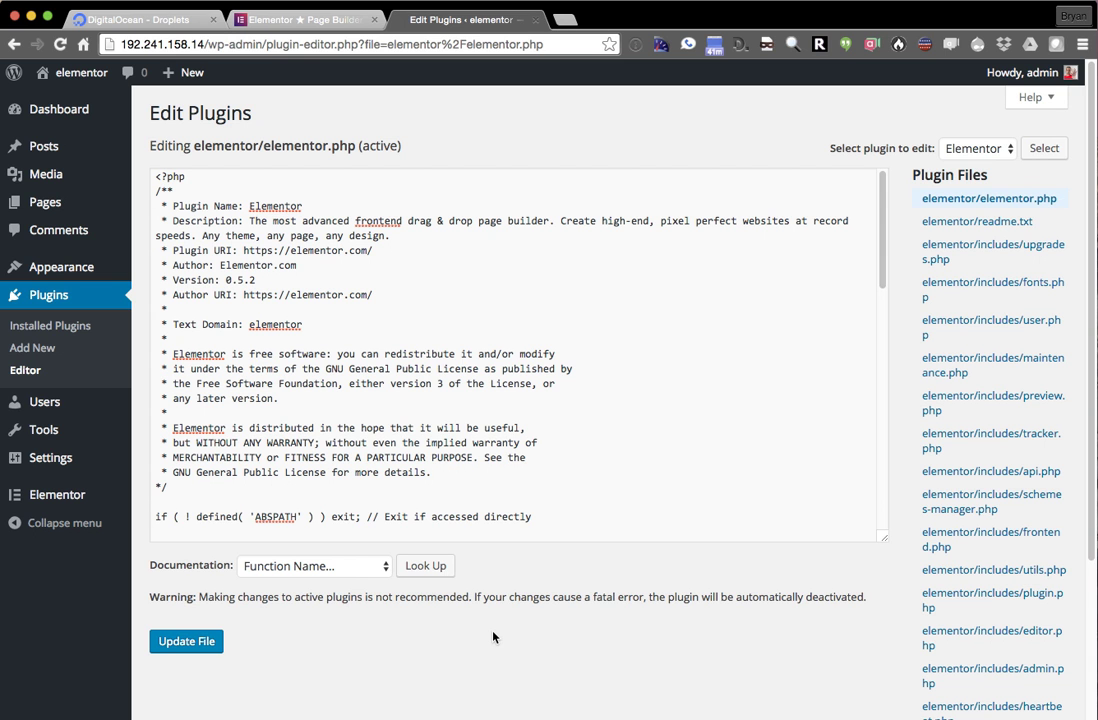
pyautogui.press('BackSpace')
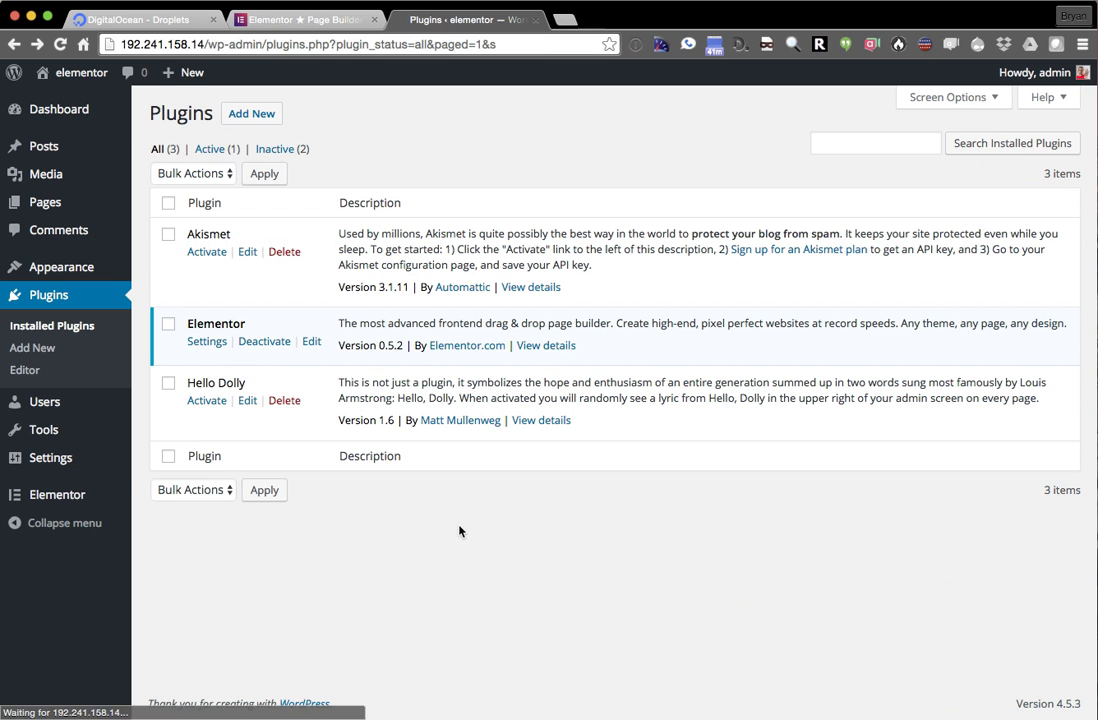
pyautogui.click(207, 341)
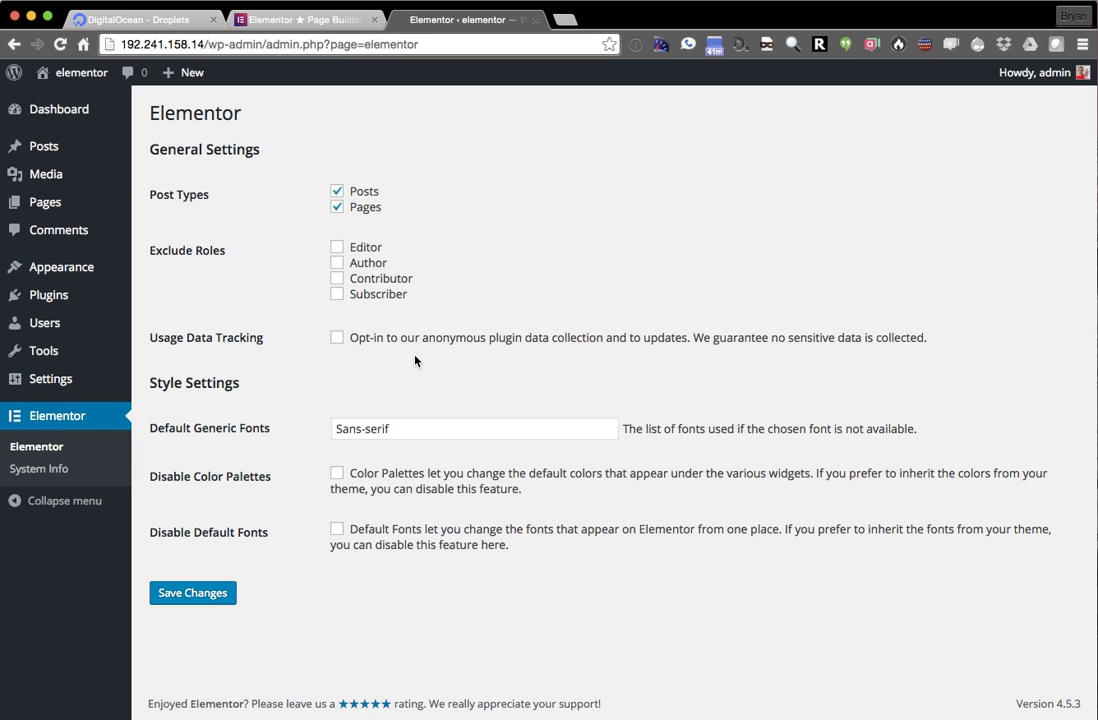
# - Create a new post via + New > Post titled 'sdfsdfsdfsdf' and choose Edit with Elementor
pyautogui.click(419, 434)
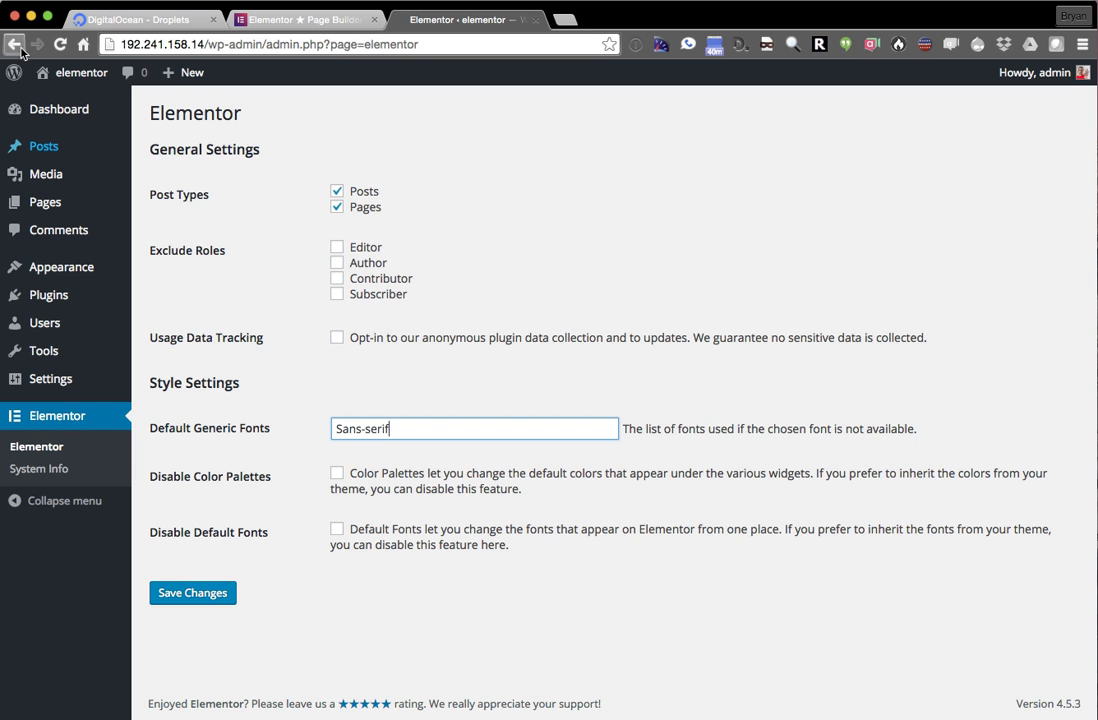
pyautogui.moveTo(185, 72)
pyautogui.click(175, 101)
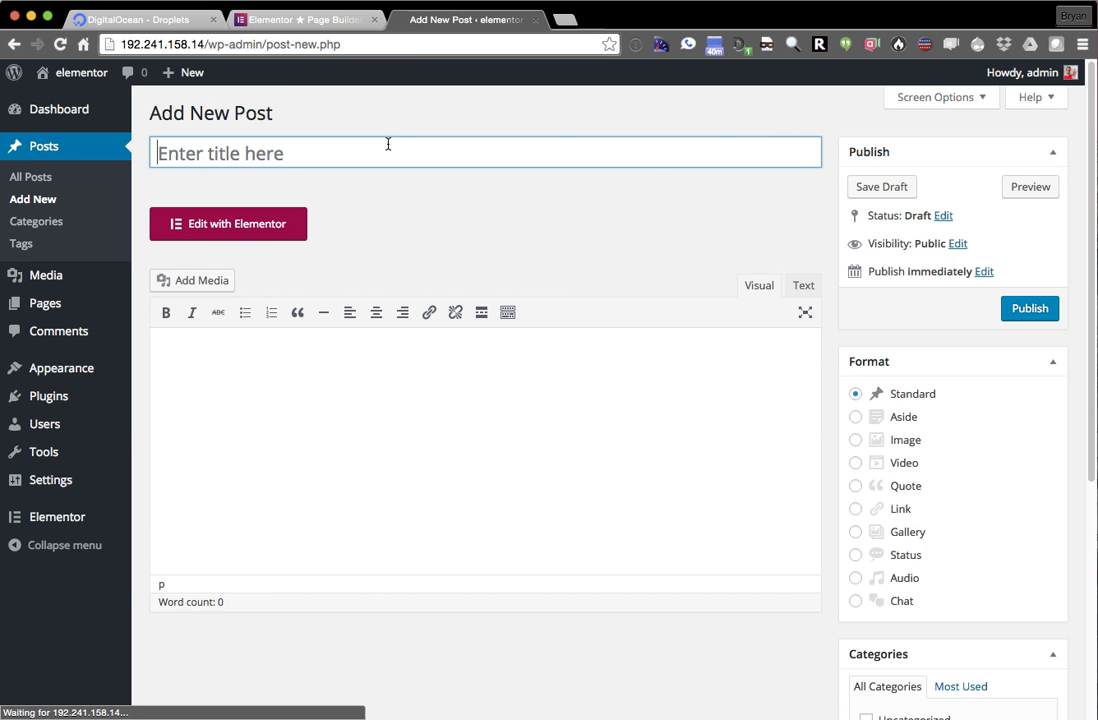
pyautogui.write('sdfsdfsdfsdf')
pyautogui.click(213, 226)
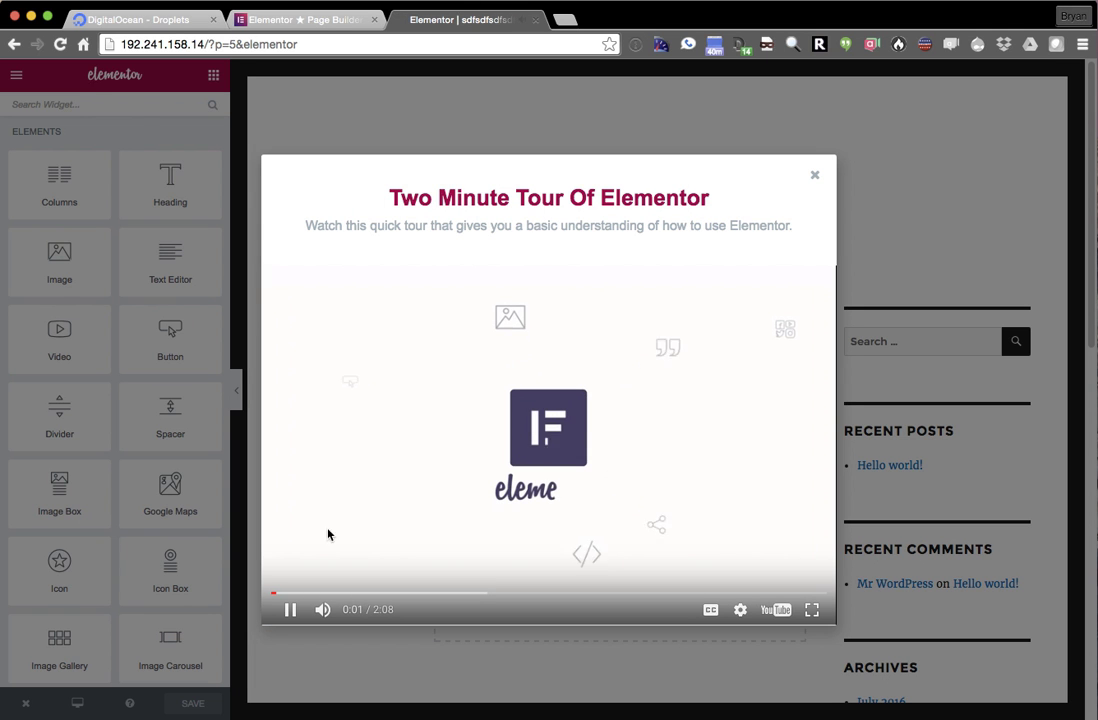
# - Pause and dismiss the tour video, then collapse and restore the widget panel
pyautogui.click(322, 588)
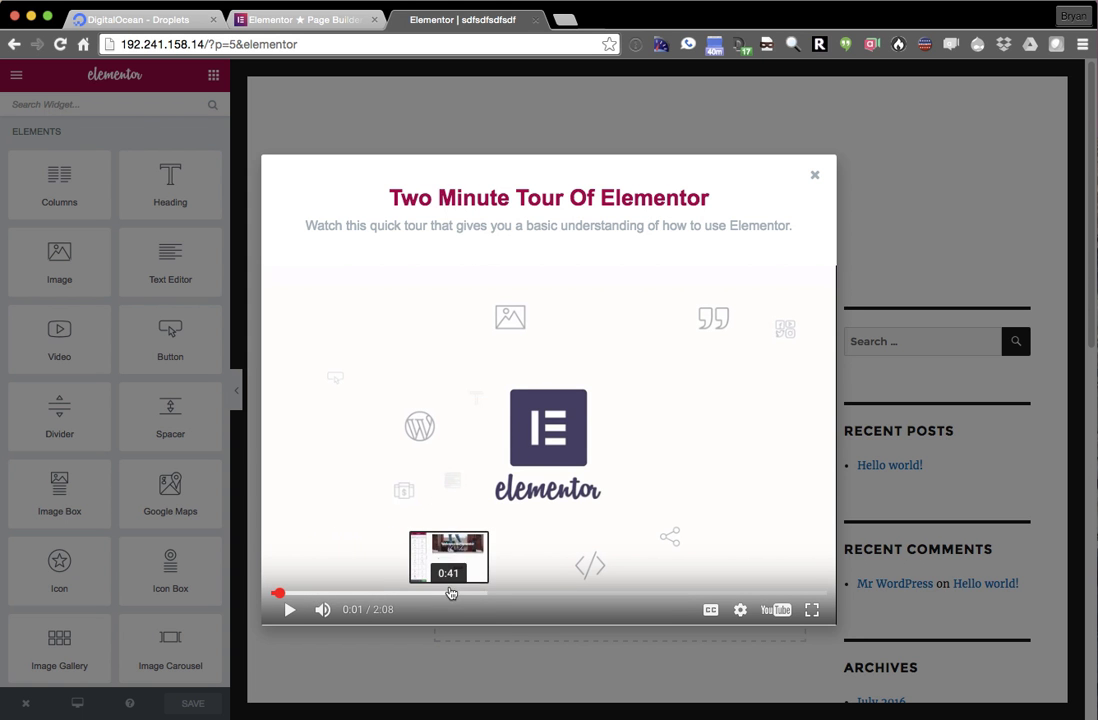
pyautogui.click(816, 175)
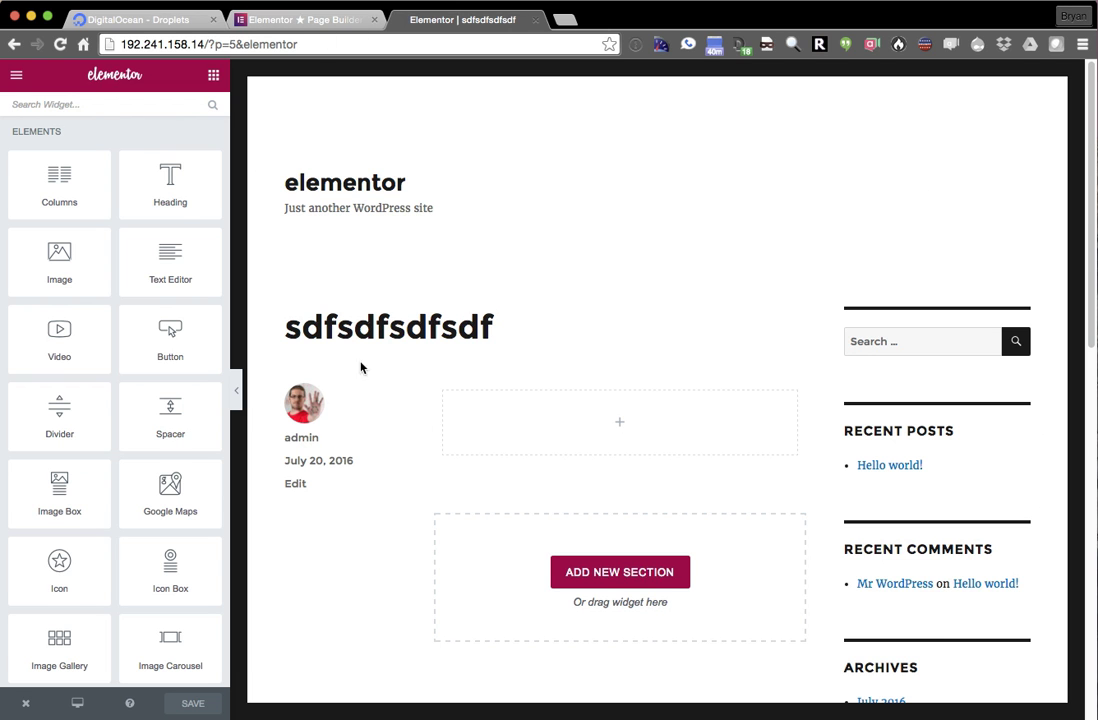
pyautogui.moveTo(237, 396); pyautogui.dragTo(196, 396)
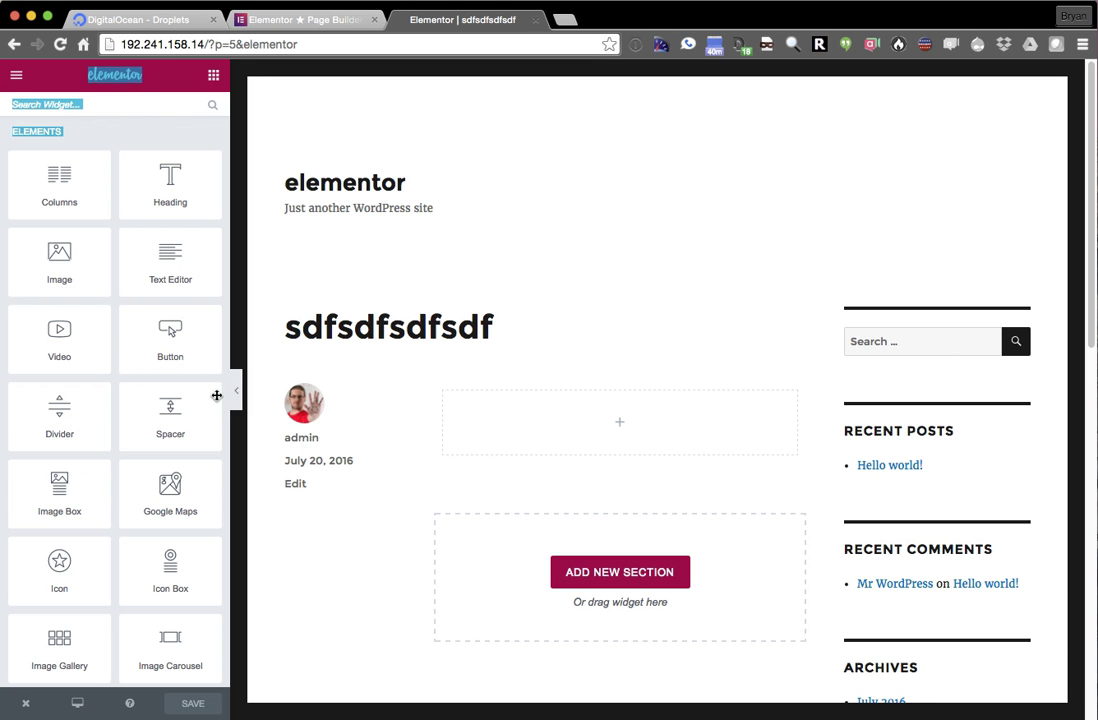
pyautogui.click(236, 392)
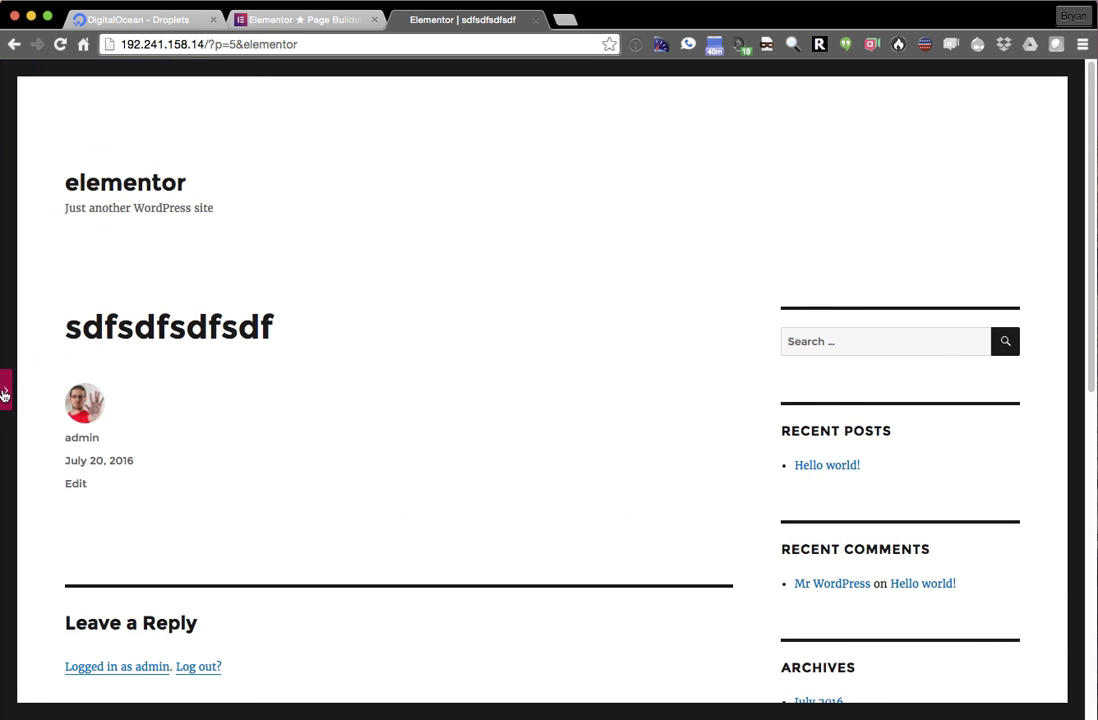
pyautogui.click(4, 390)
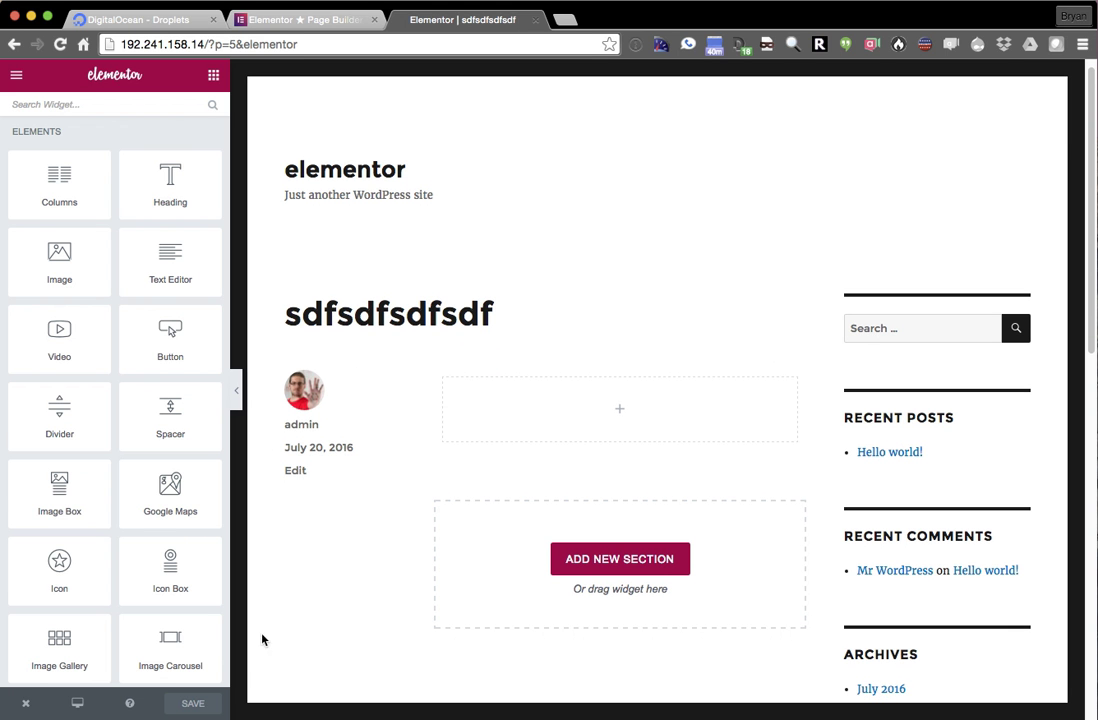
# - Preview the post at Mobile Landscape, Tablet and Laptop widths, ending back at Desktop
pyautogui.click(77, 703)
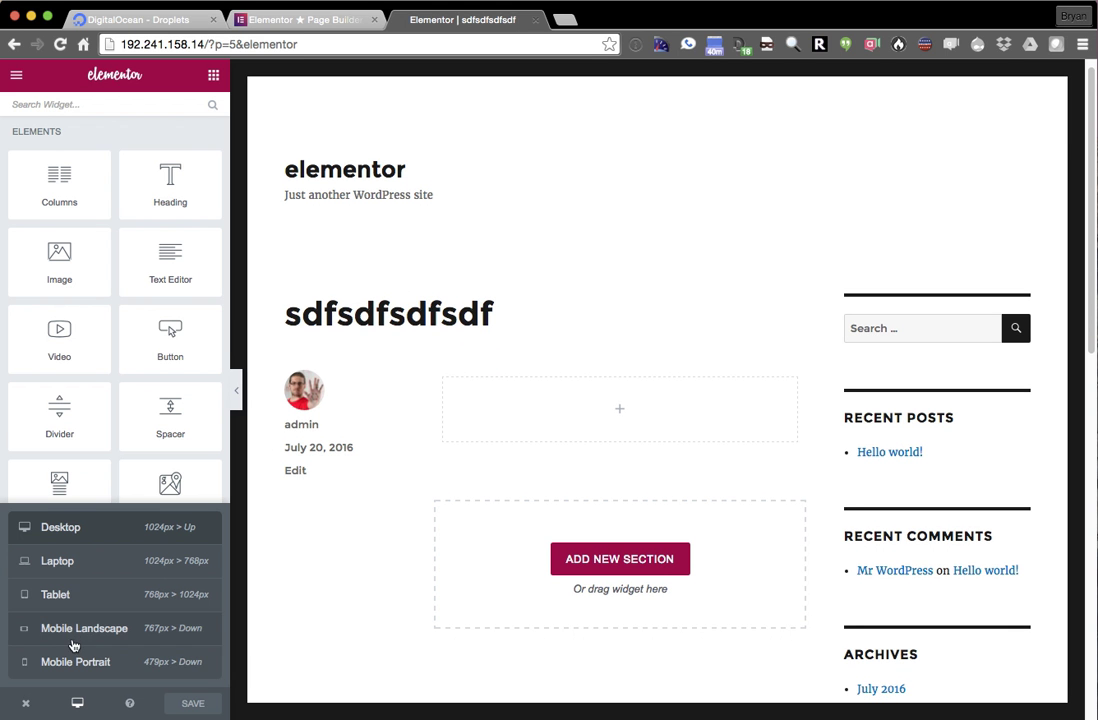
pyautogui.click(71, 628)
pyautogui.click(71, 596)
pyautogui.click(76, 563)
pyautogui.click(84, 530)
pyautogui.click(77, 703)
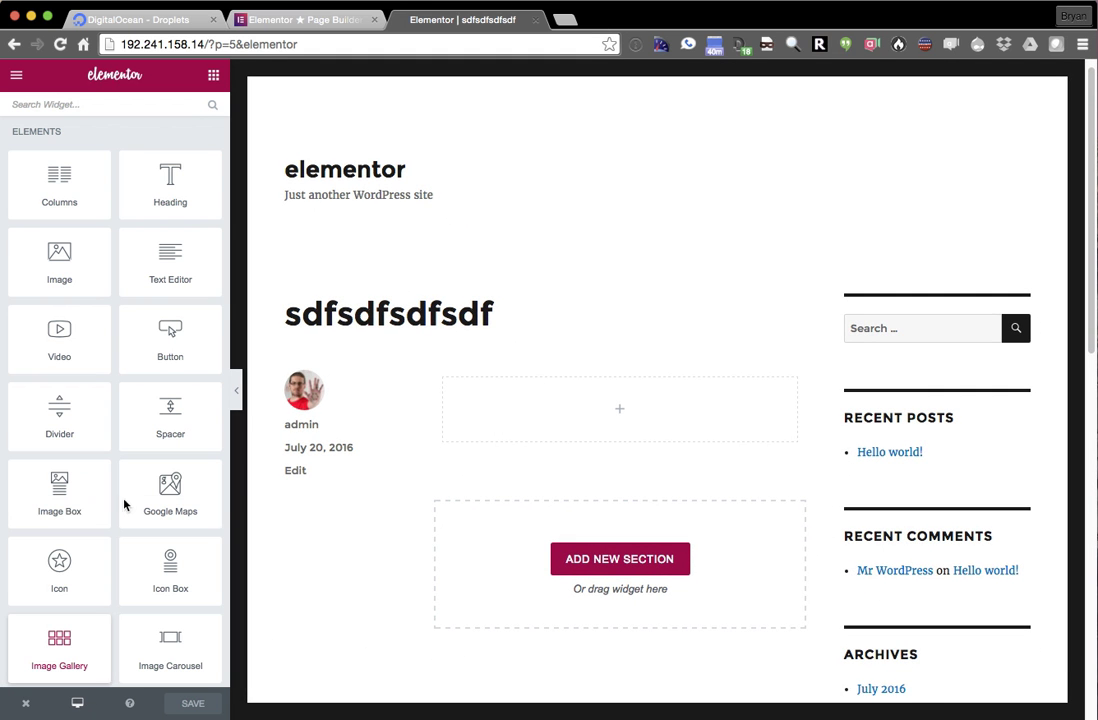
pyautogui.scroll(-2, 363, 322)
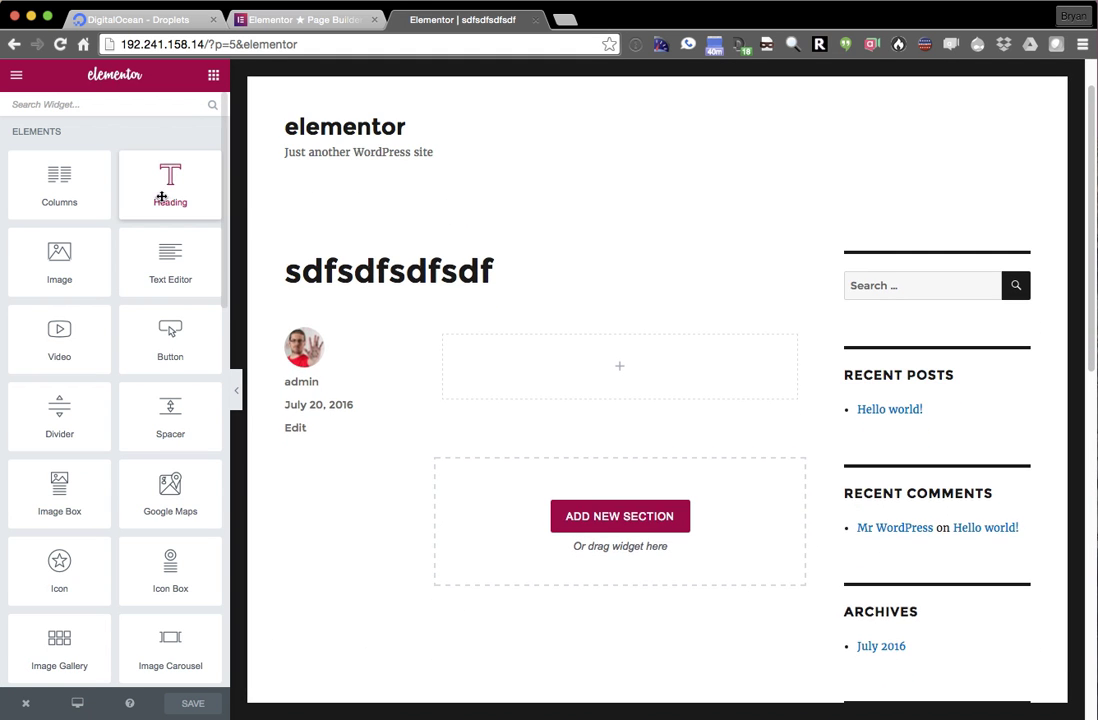
# - Drop a Heading widget into the empty column titled 'Probably should have focused automatically'
pyautogui.moveTo(159, 182); pyautogui.dragTo(587, 360)
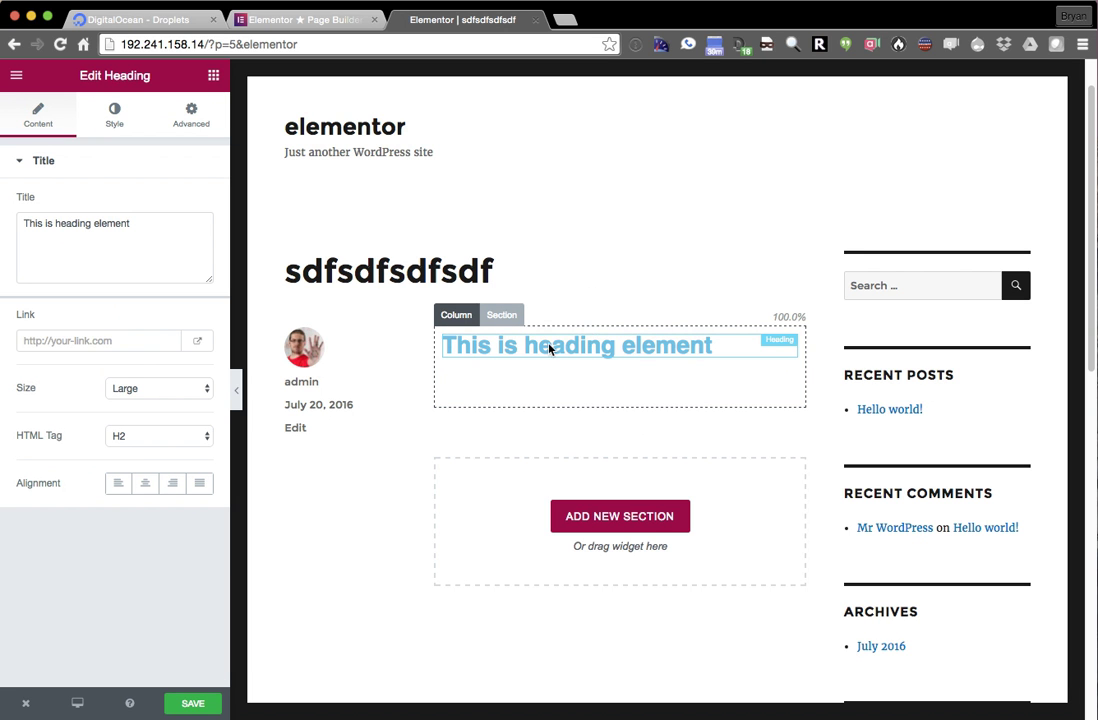
pyautogui.moveTo(550, 357)
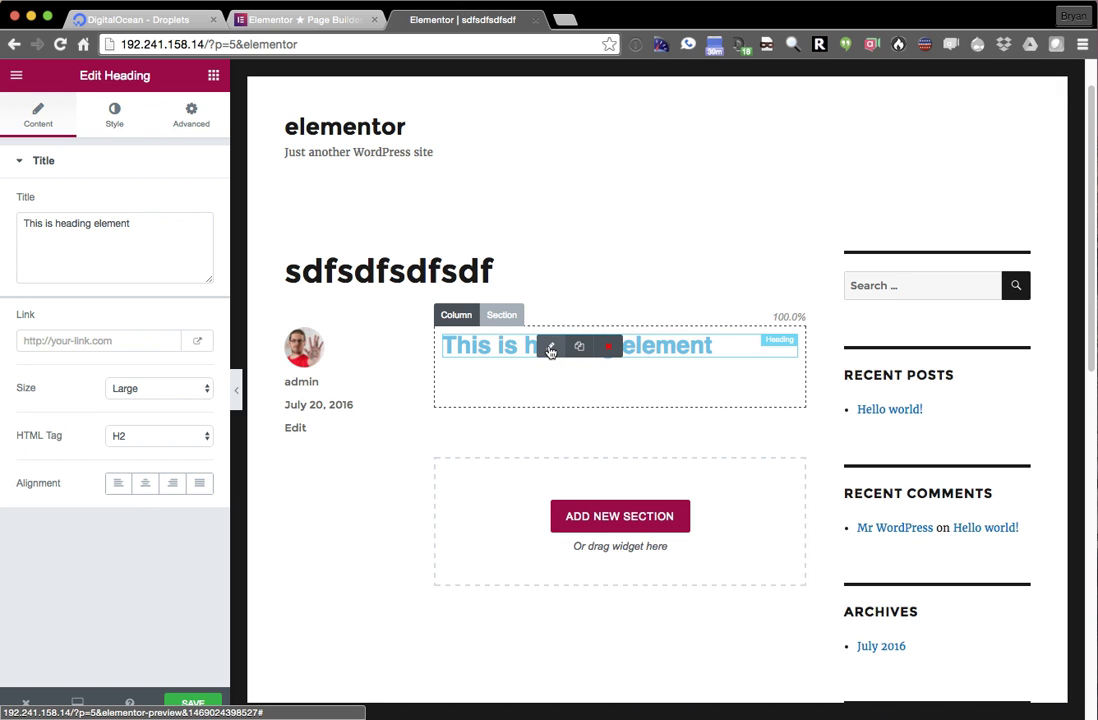
pyautogui.tripleClick(165, 251)
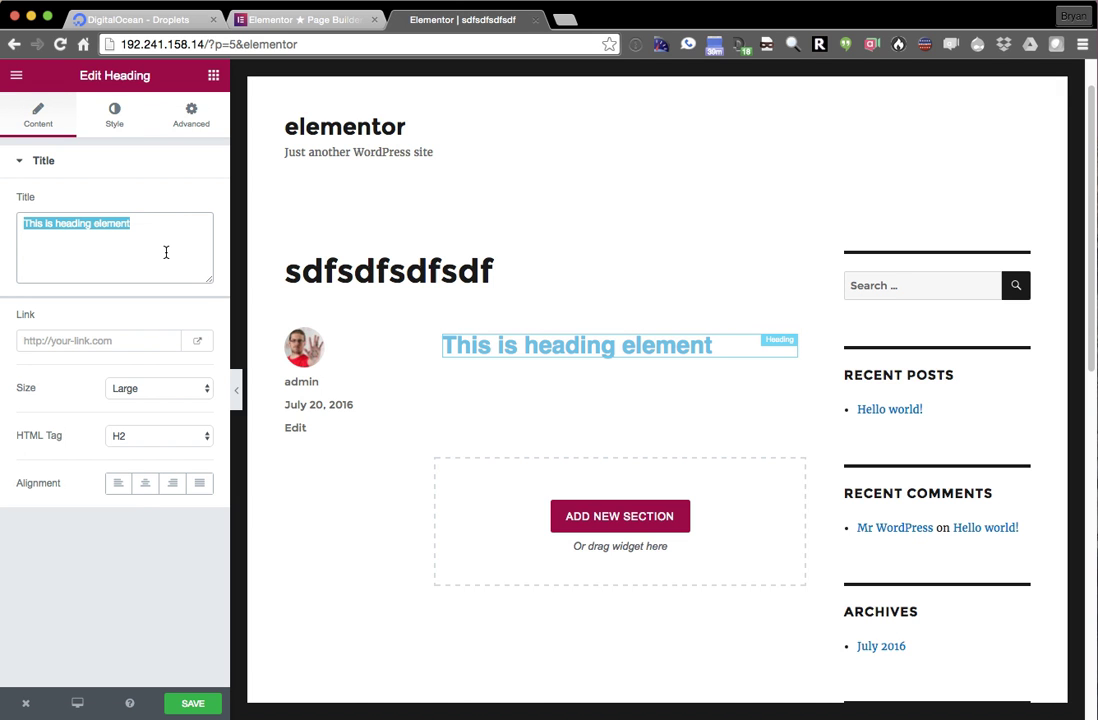
pyautogui.write('Probabl')
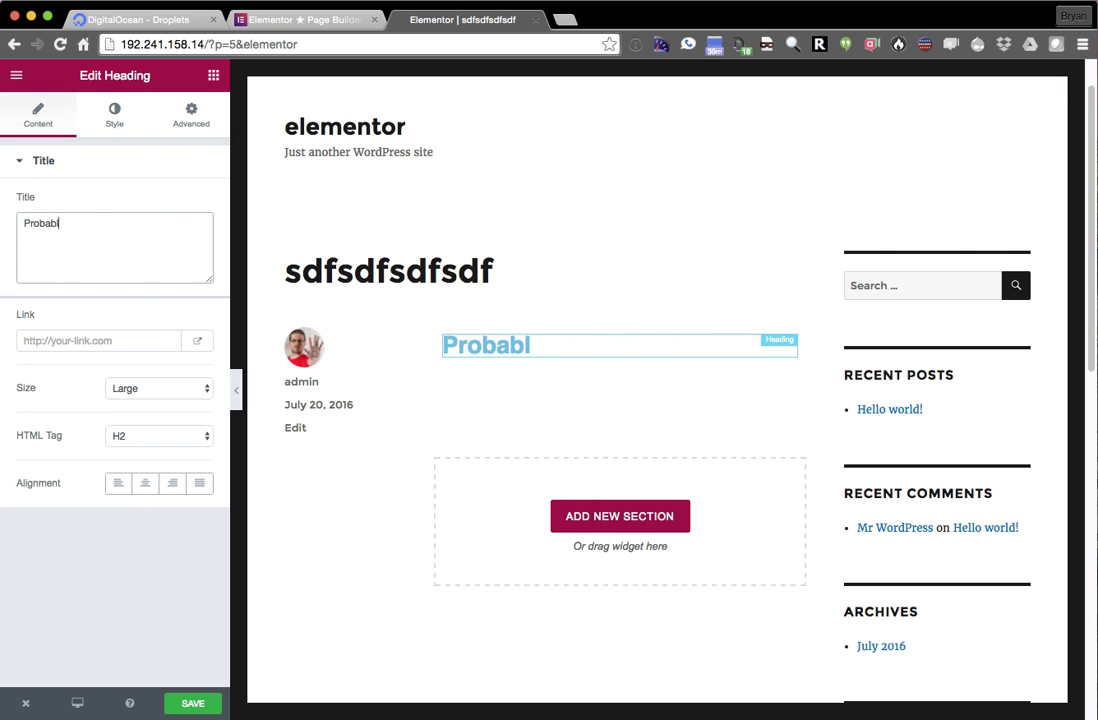
pyautogui.write('y should have focused ')
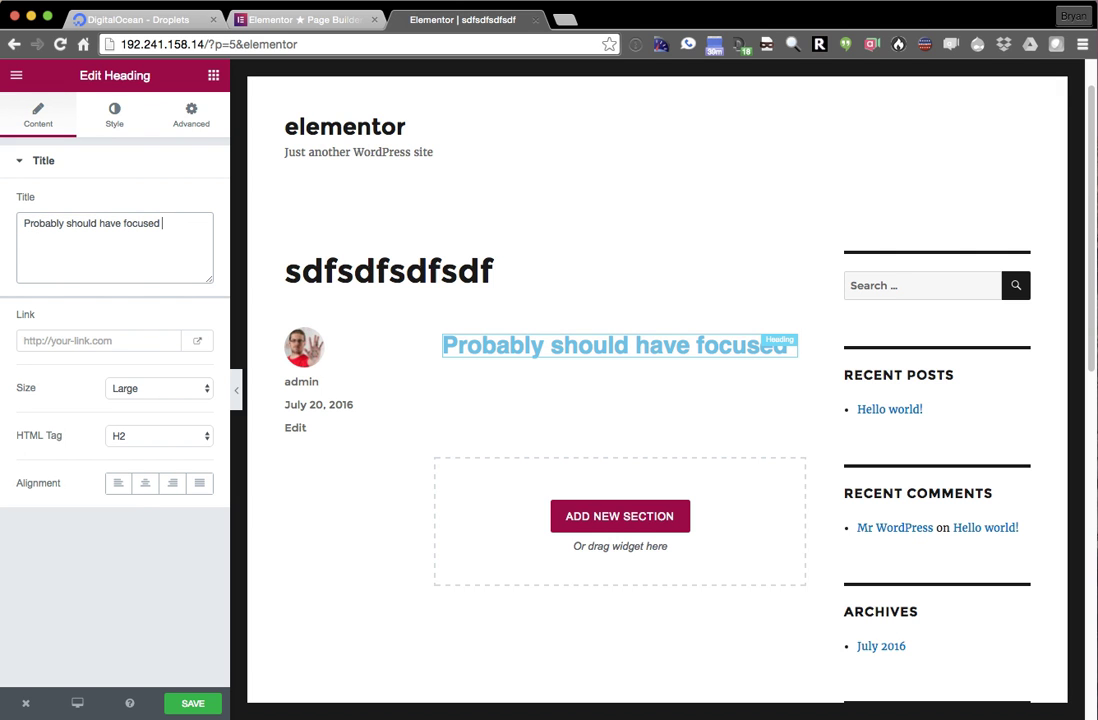
pyautogui.write('automatically')
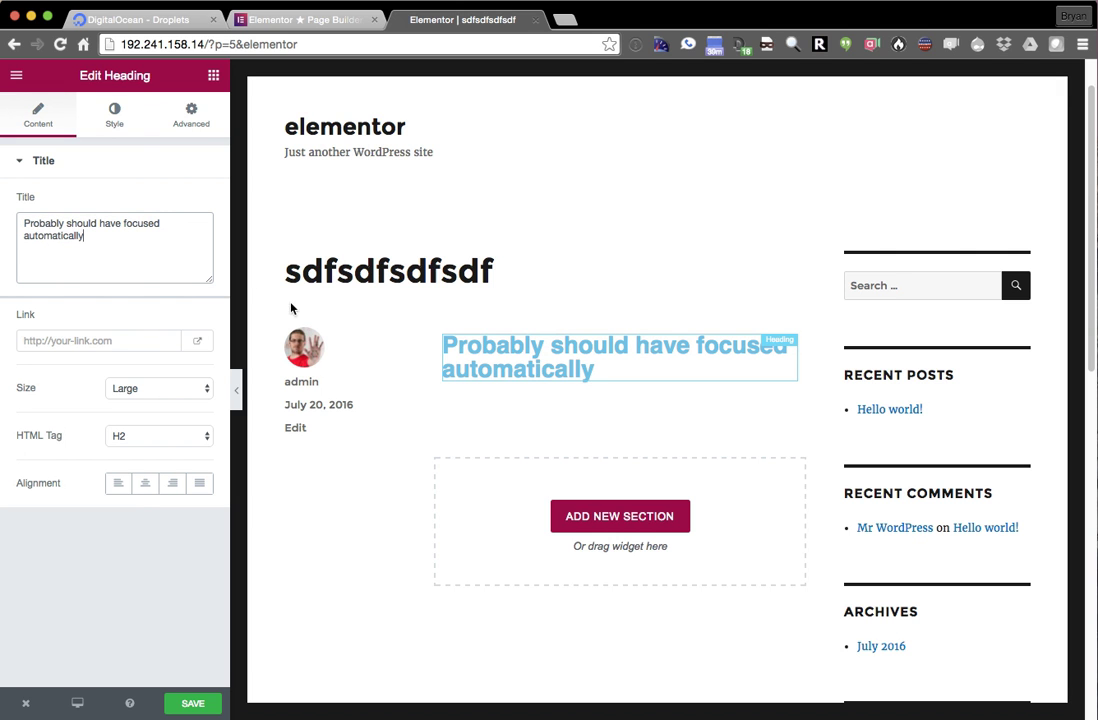
# - Give the heading XL size, the H4 HTML tag and right alignment
pyautogui.click(153, 390)
pyautogui.click(157, 416)
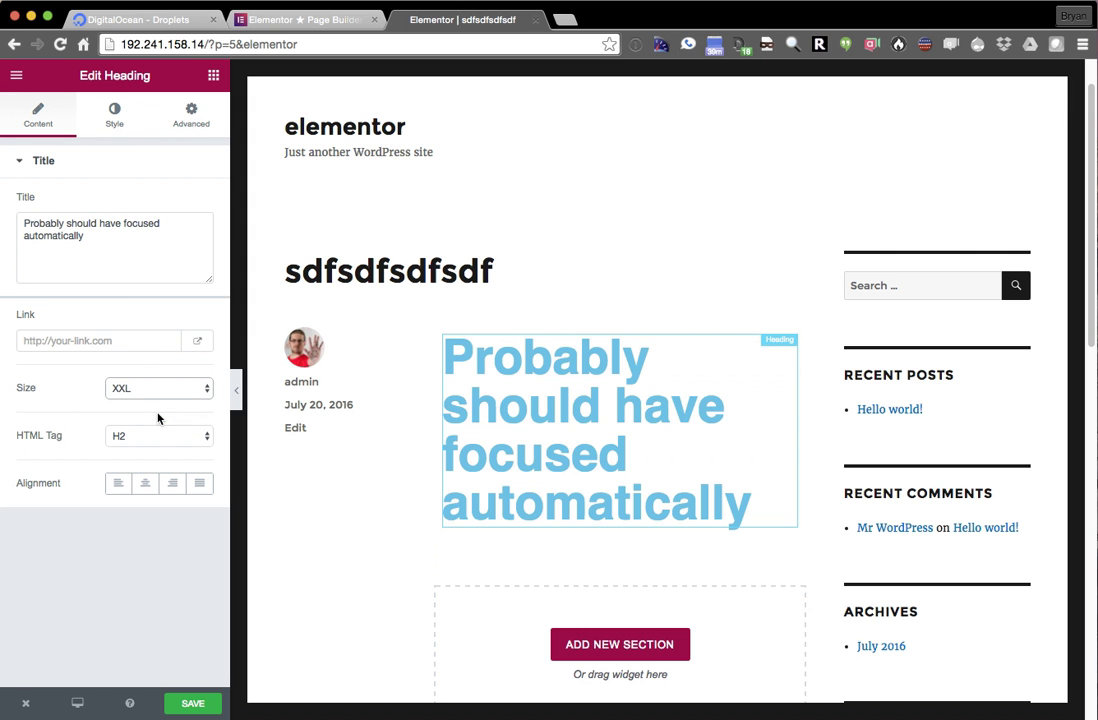
pyautogui.click(170, 396)
pyautogui.click(164, 331)
pyautogui.click(166, 396)
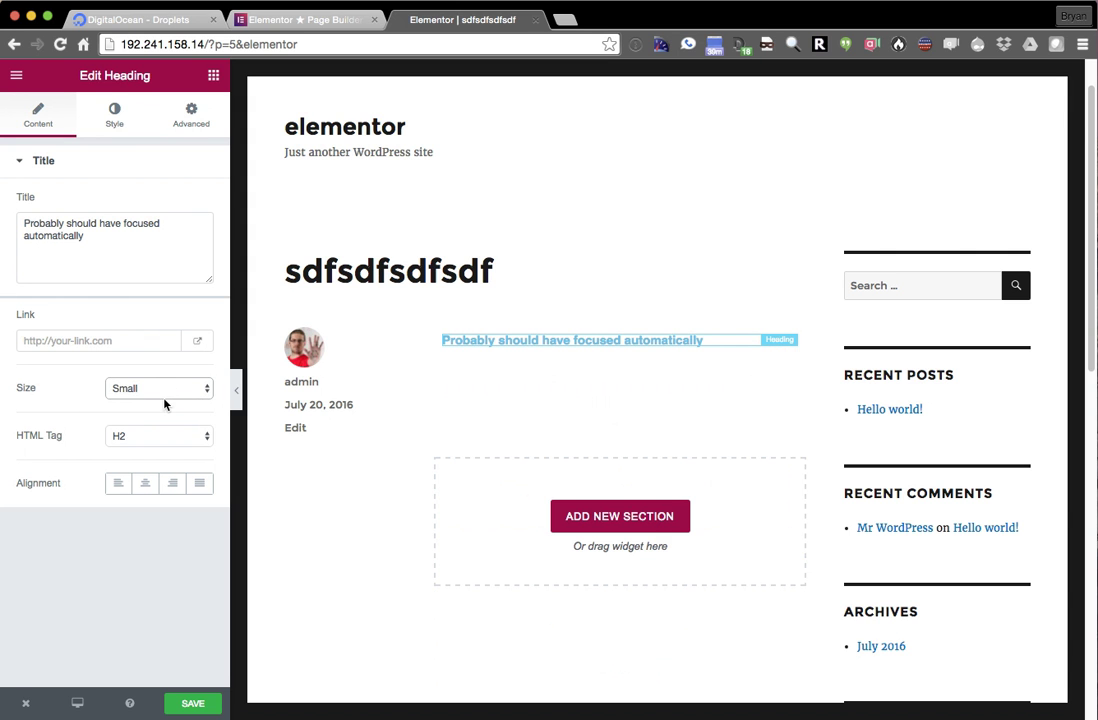
pyautogui.click(163, 402)
pyautogui.click(154, 436)
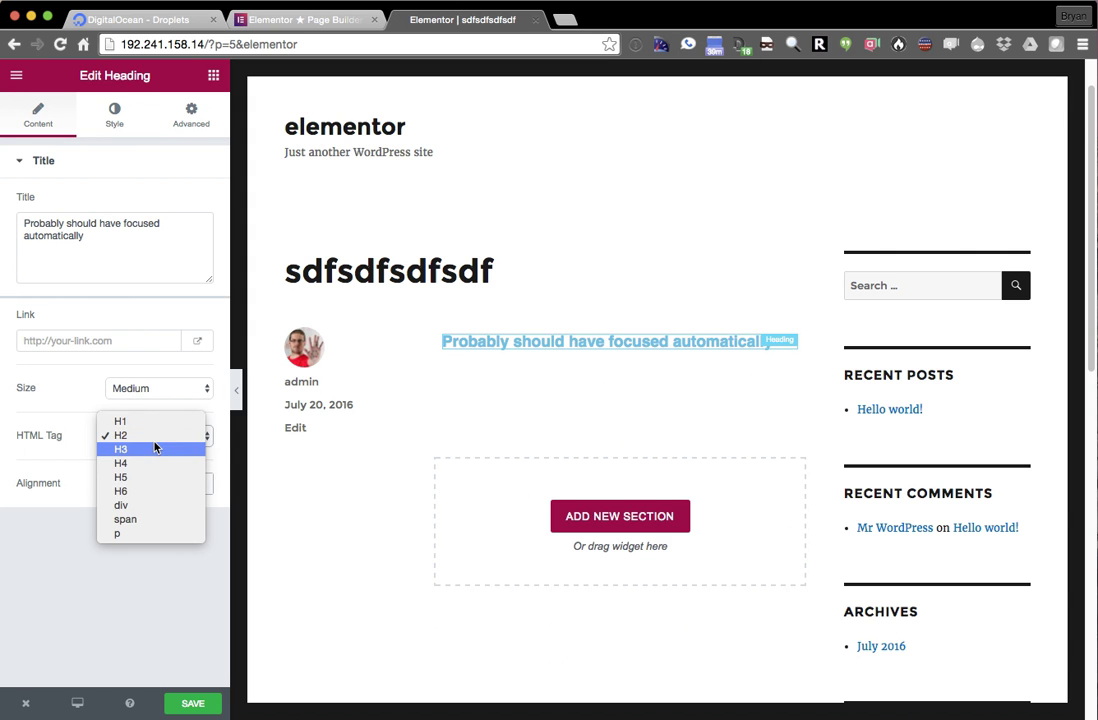
pyautogui.click(154, 466)
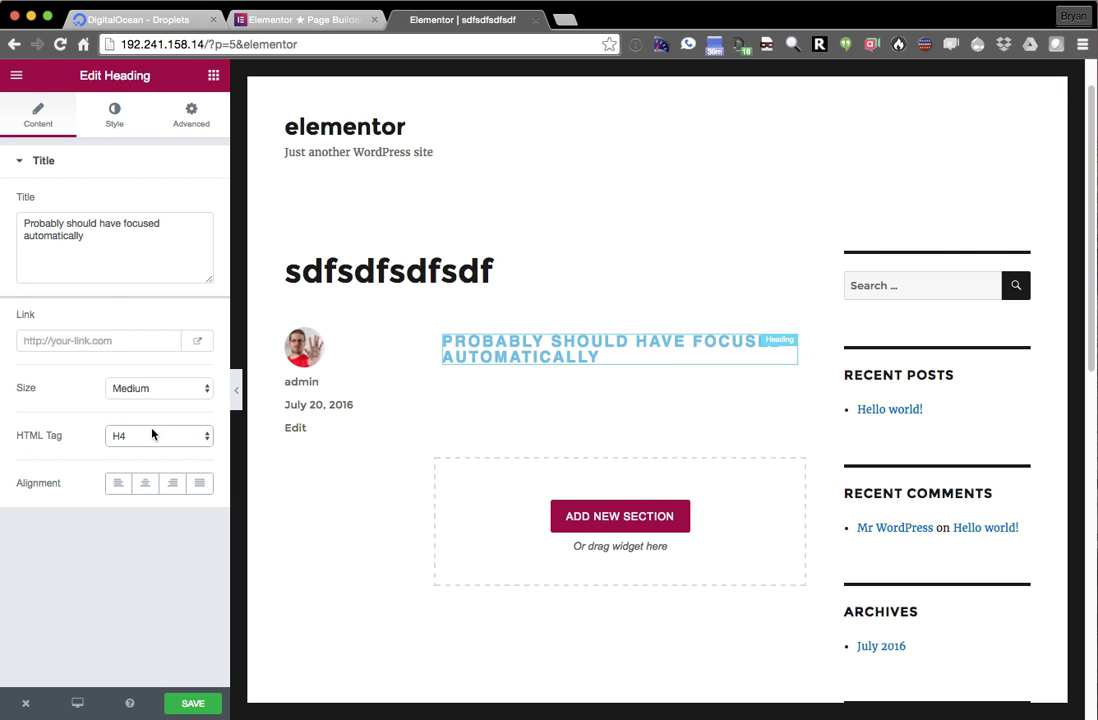
pyautogui.click(160, 397)
pyautogui.click(162, 419)
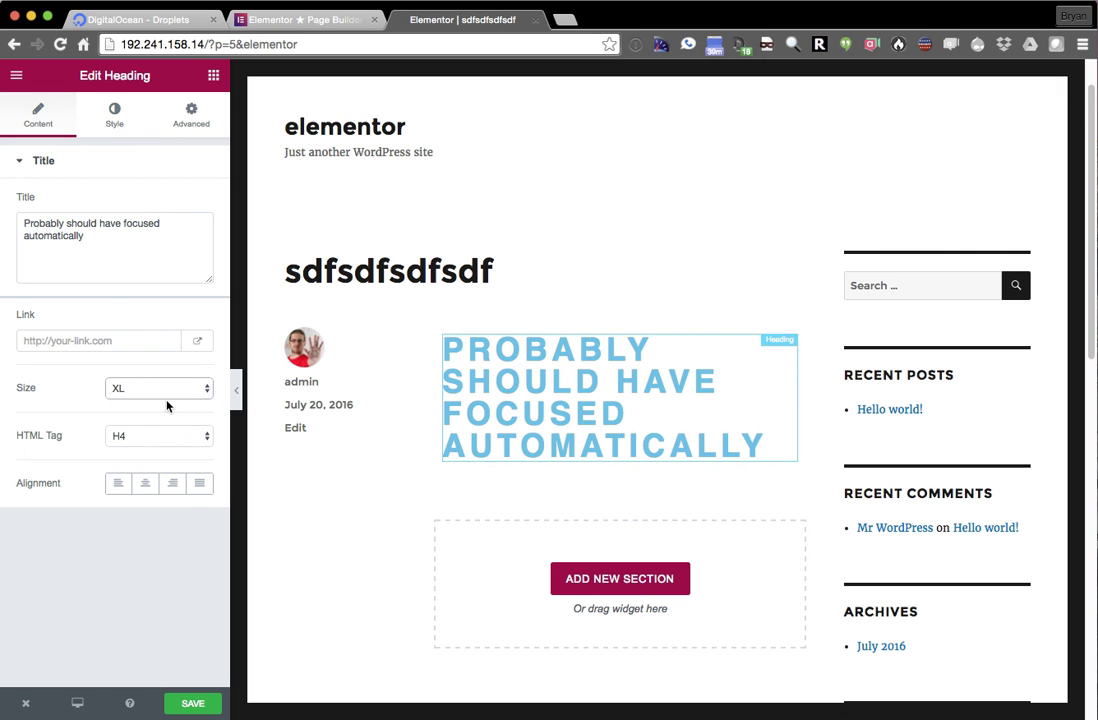
pyautogui.click(172, 484)
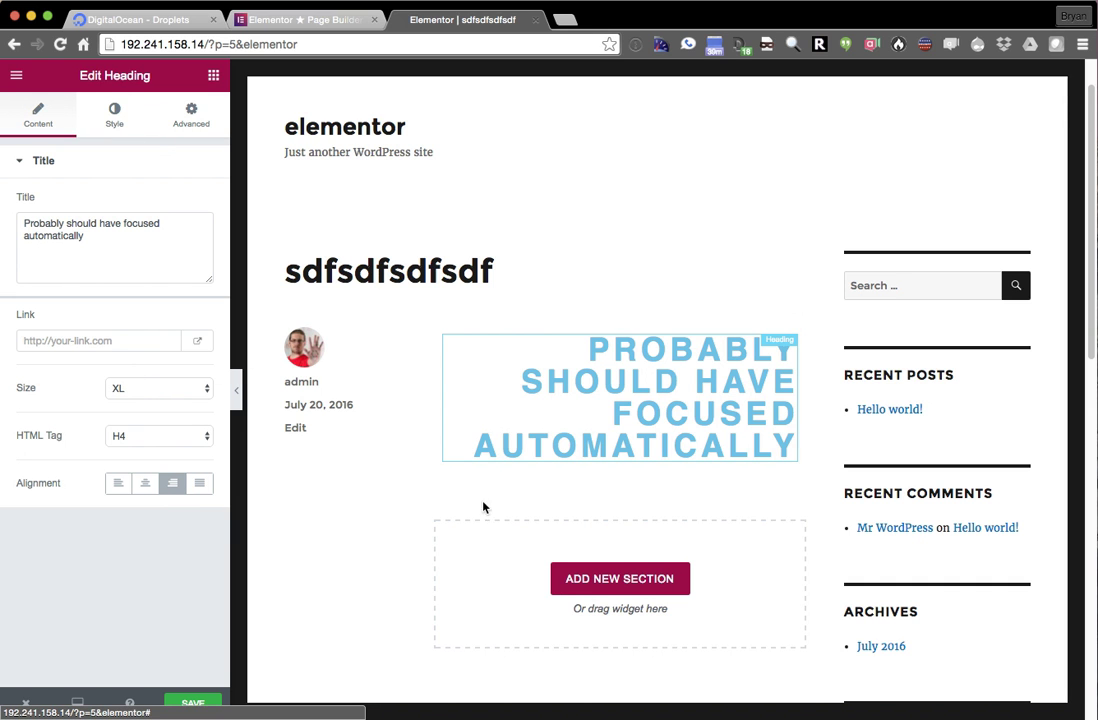
# - Insert a three-column section below the heading and resize its columns to about 49% and 28%
pyautogui.click(580, 588)
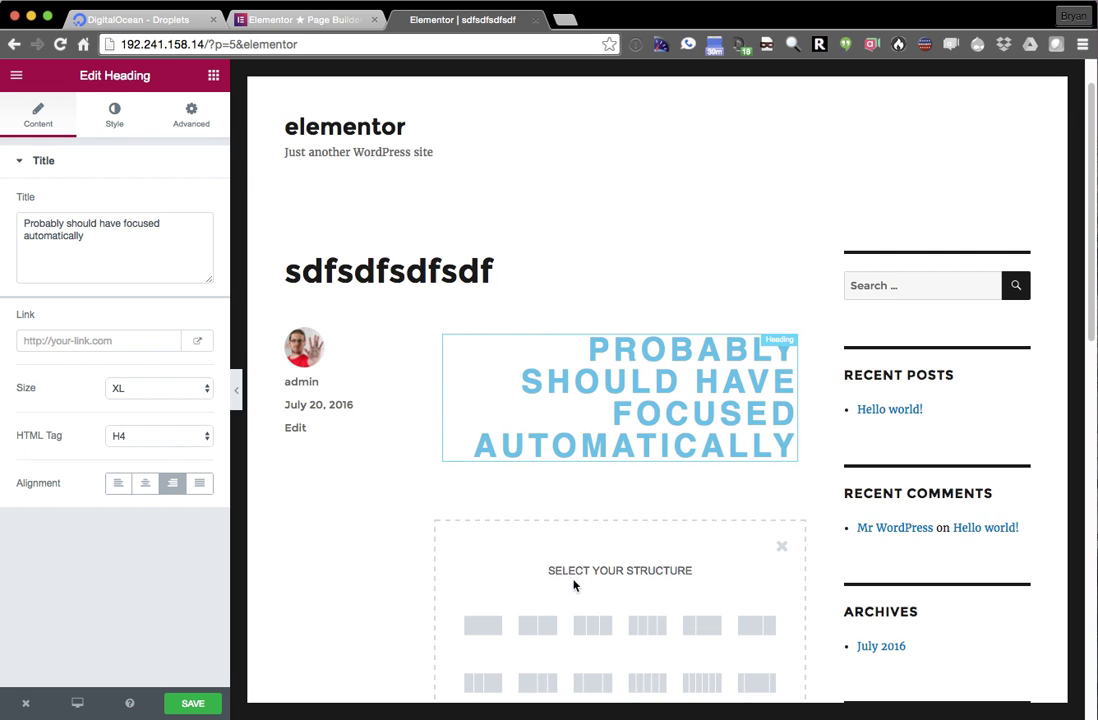
pyautogui.scroll(-1, 420, 505)
pyautogui.scroll(-2, 399, 497)
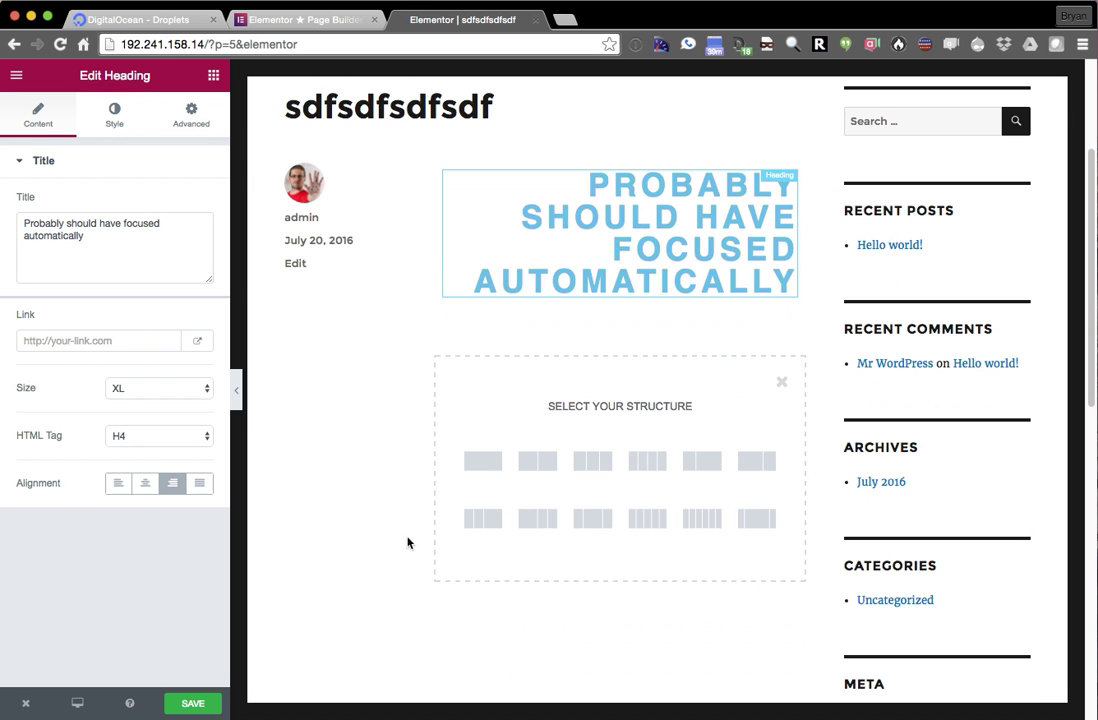
pyautogui.scroll(-1, 446, 461)
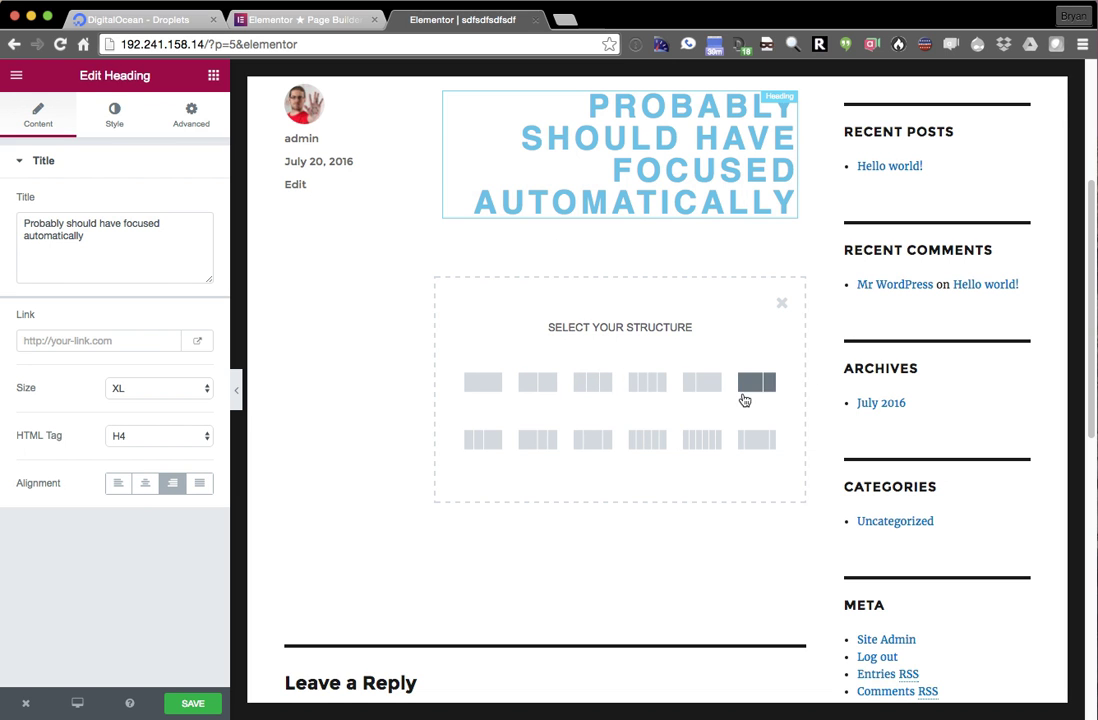
pyautogui.click(538, 440)
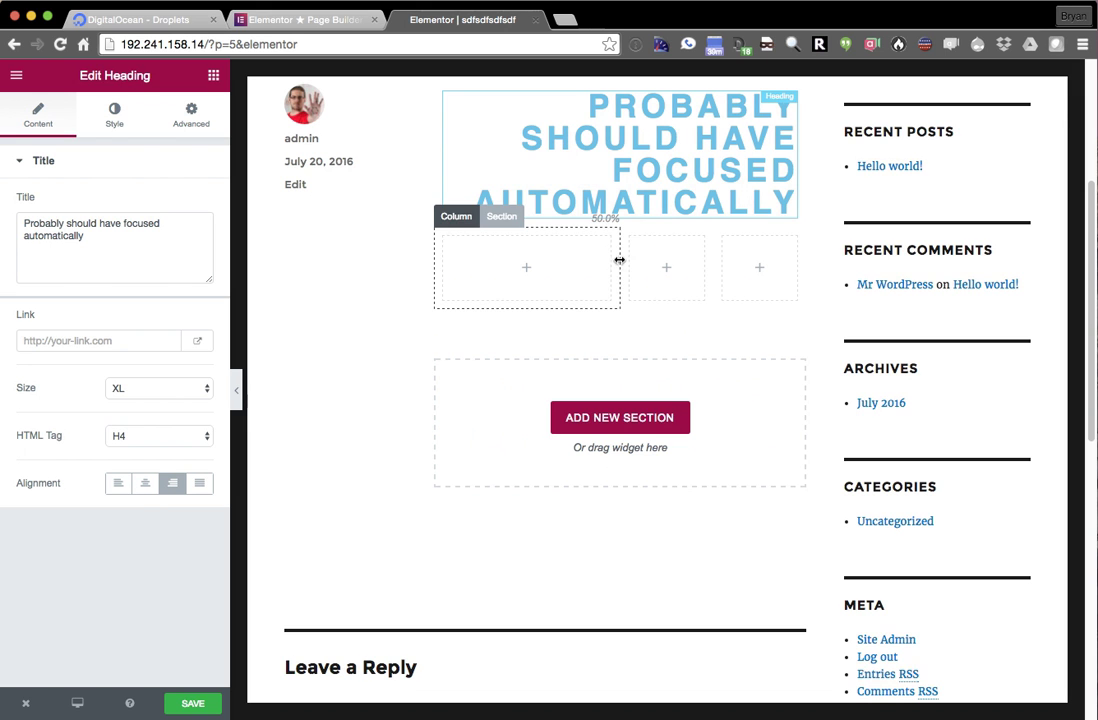
pyautogui.moveTo(619, 283); pyautogui.dragTo(555, 285)
pyautogui.scroll(1, 556, 320)
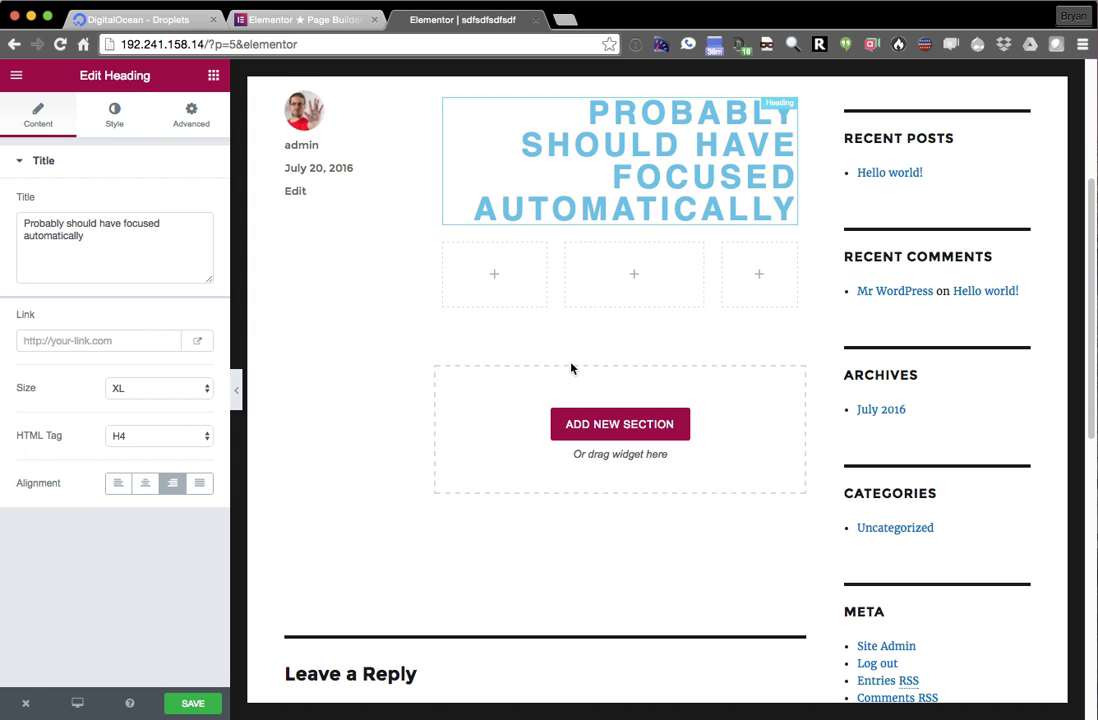
pyautogui.moveTo(558, 285); pyautogui.dragTo(617, 290)
pyautogui.moveTo(713, 290); pyautogui.dragTo(805, 287)
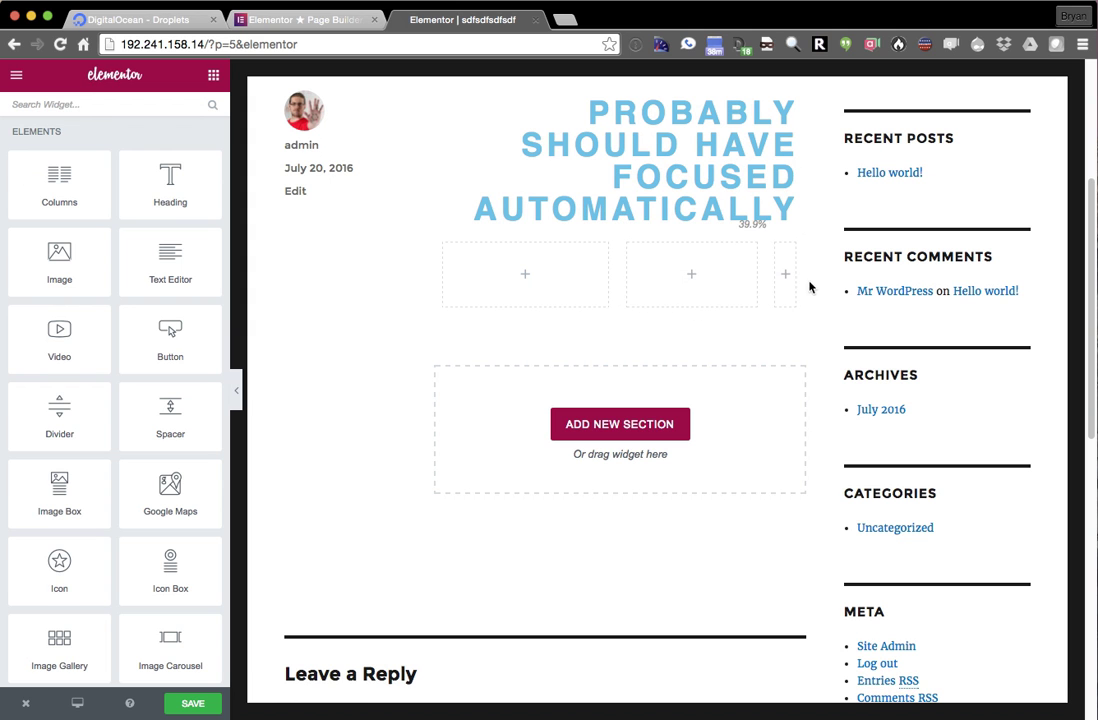
# - Select the whole three-column section and delete it, confirming the deletion
pyautogui.moveTo(772, 270)
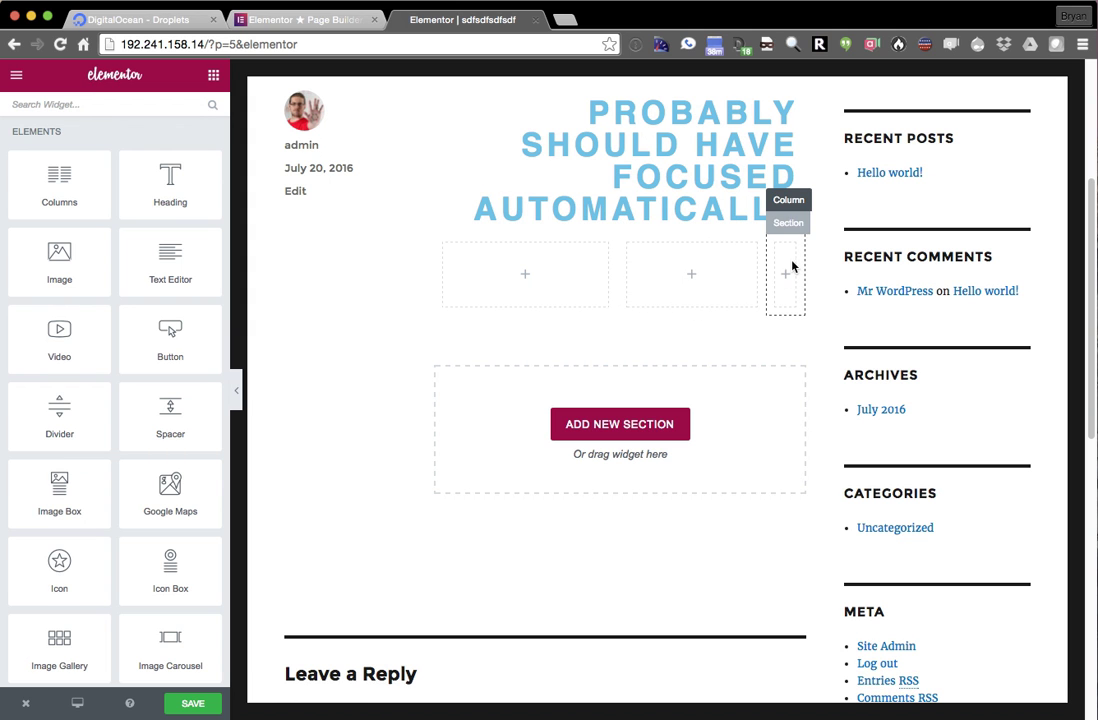
pyautogui.click(812, 201)
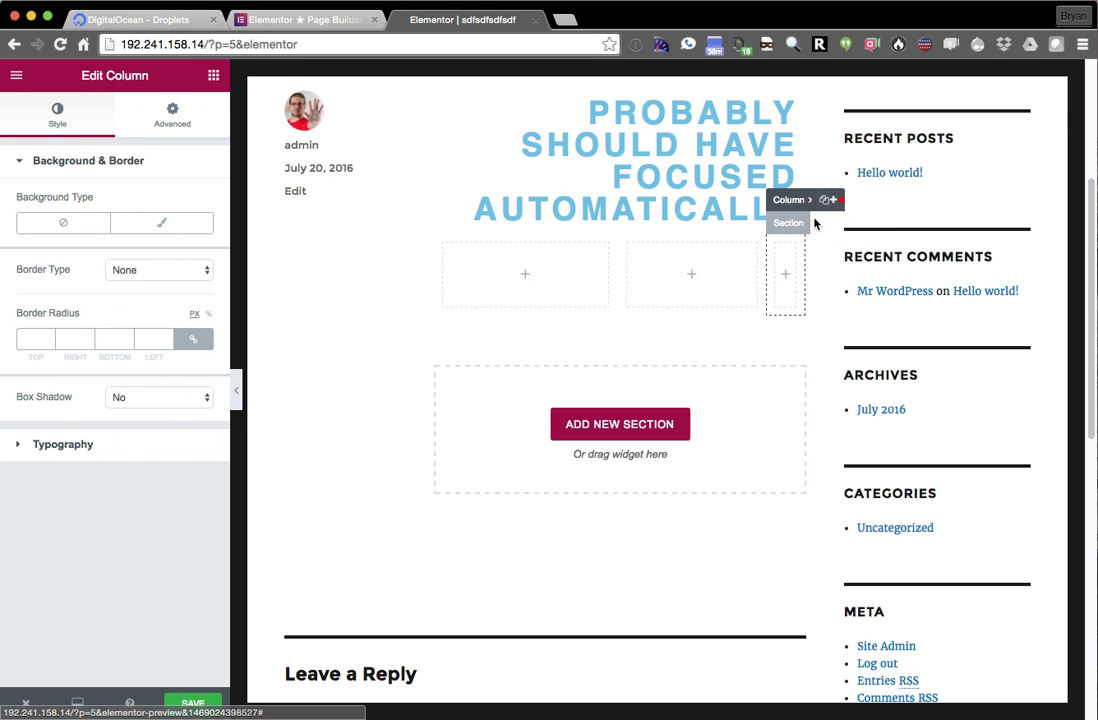
pyautogui.click(806, 227)
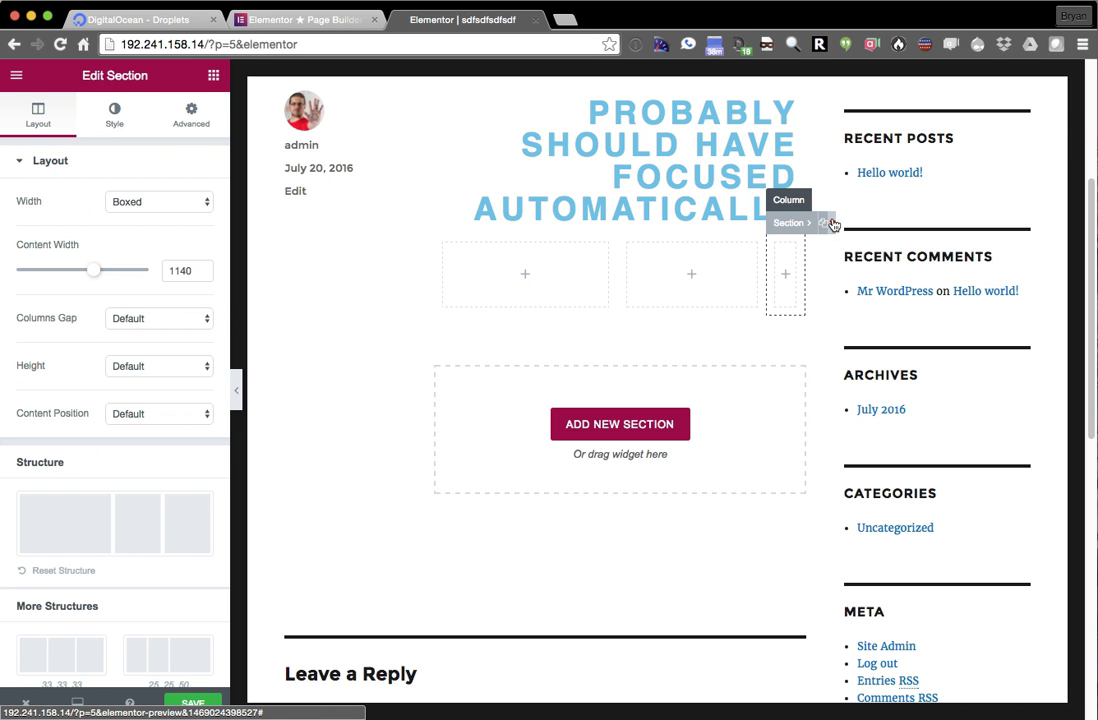
pyautogui.click(828, 225)
pyautogui.click(635, 358)
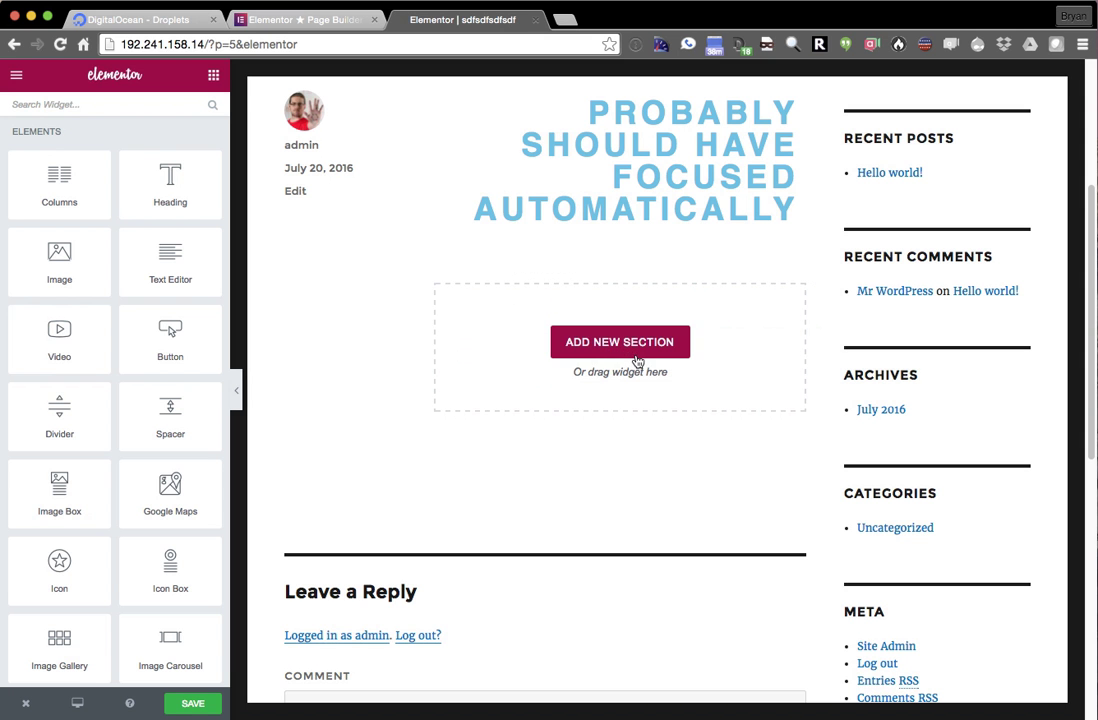
pyautogui.scroll(3, 640, 407)
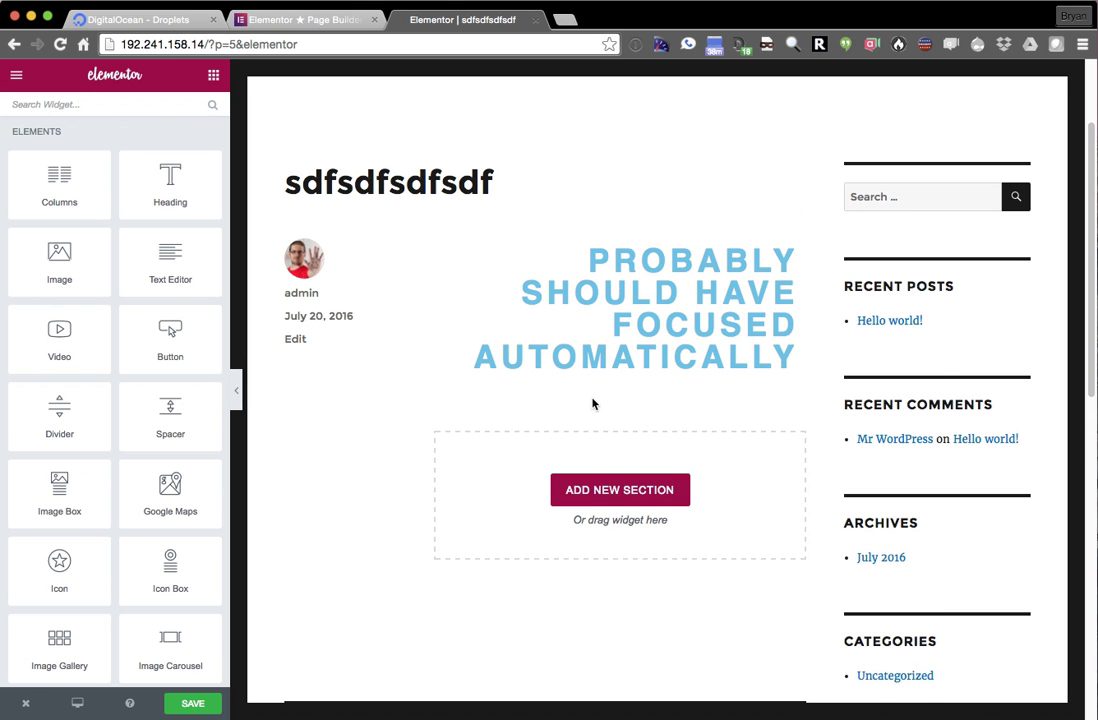
# - Add a four-column section below the heading and expand it to six columns
pyautogui.scroll(-1, 594, 406)
pyautogui.click(603, 476)
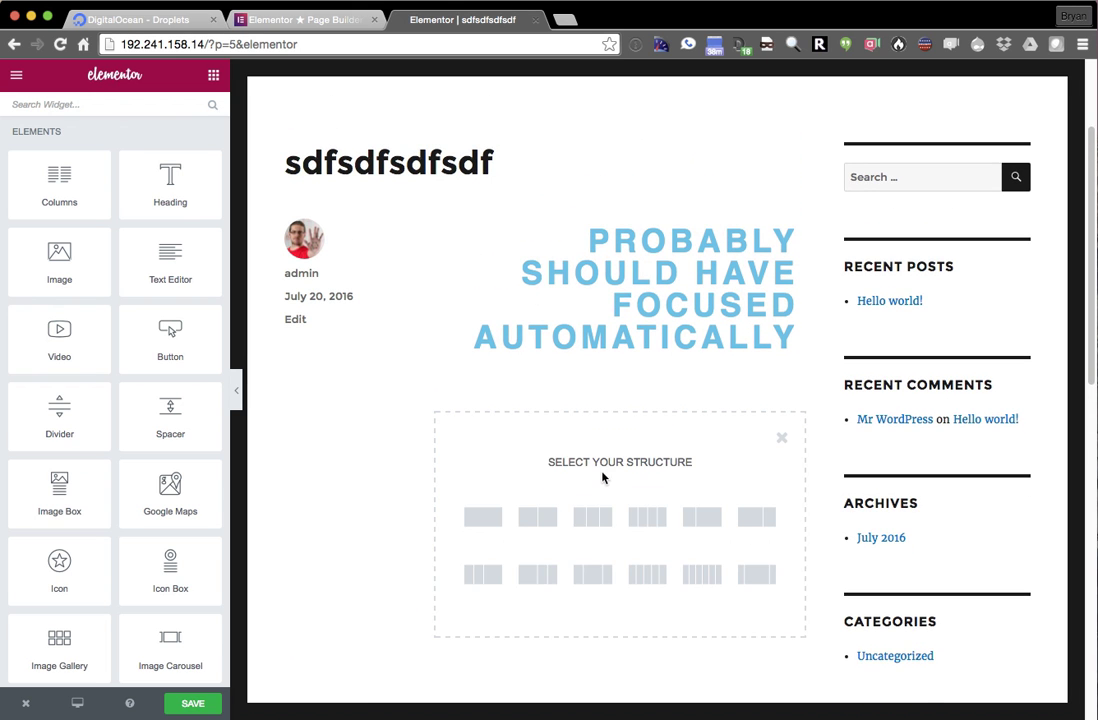
pyautogui.click(652, 527)
pyautogui.moveTo(686, 351)
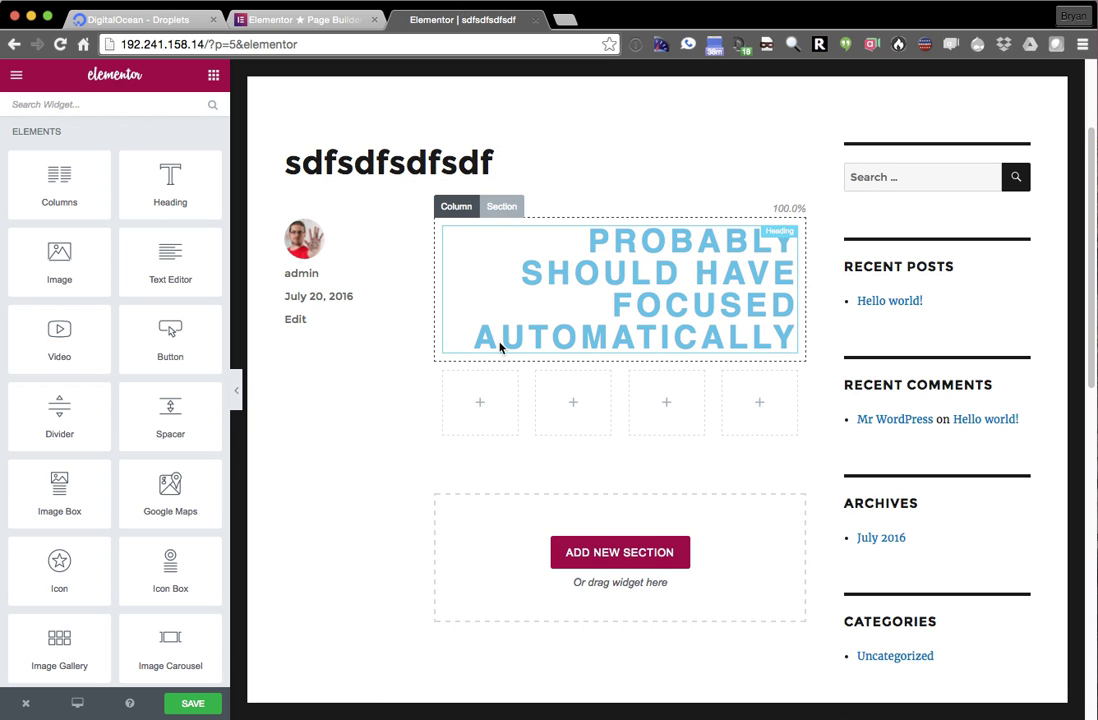
pyautogui.moveTo(512, 355)
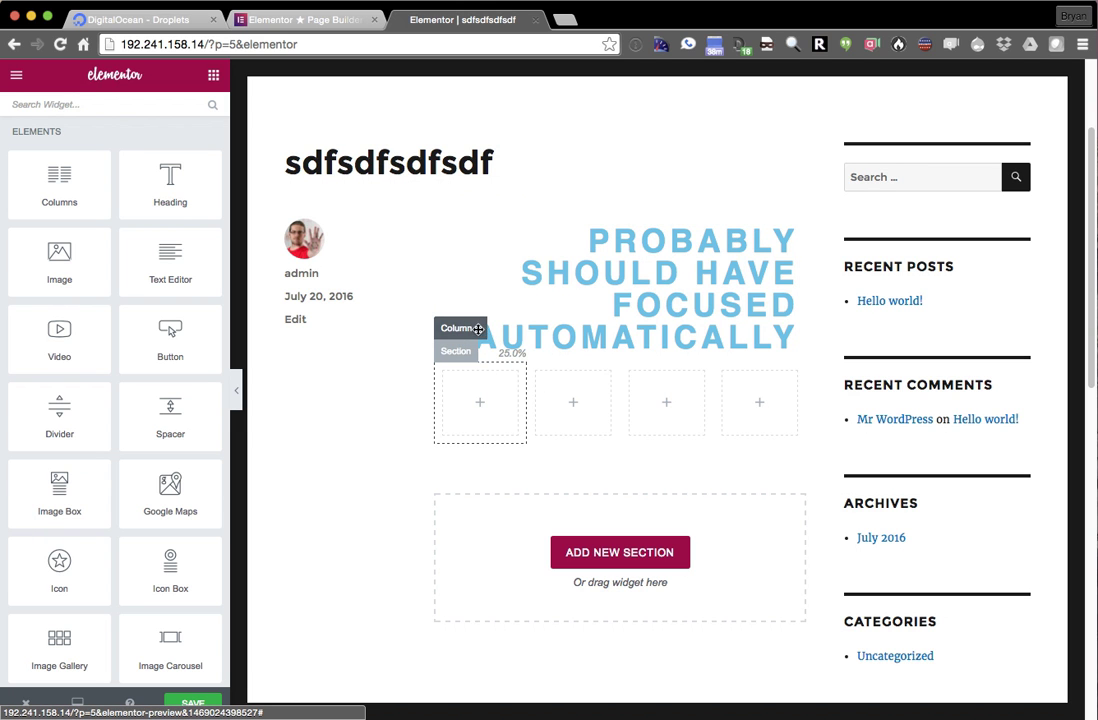
pyautogui.click(480, 329)
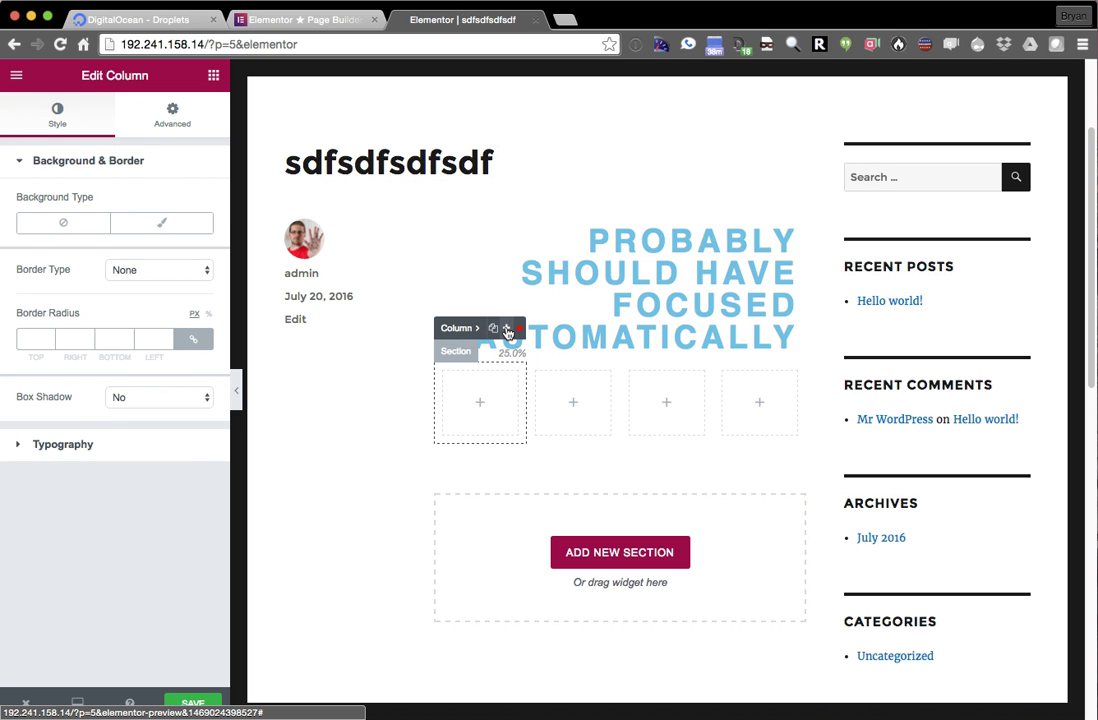
pyautogui.click(507, 330)
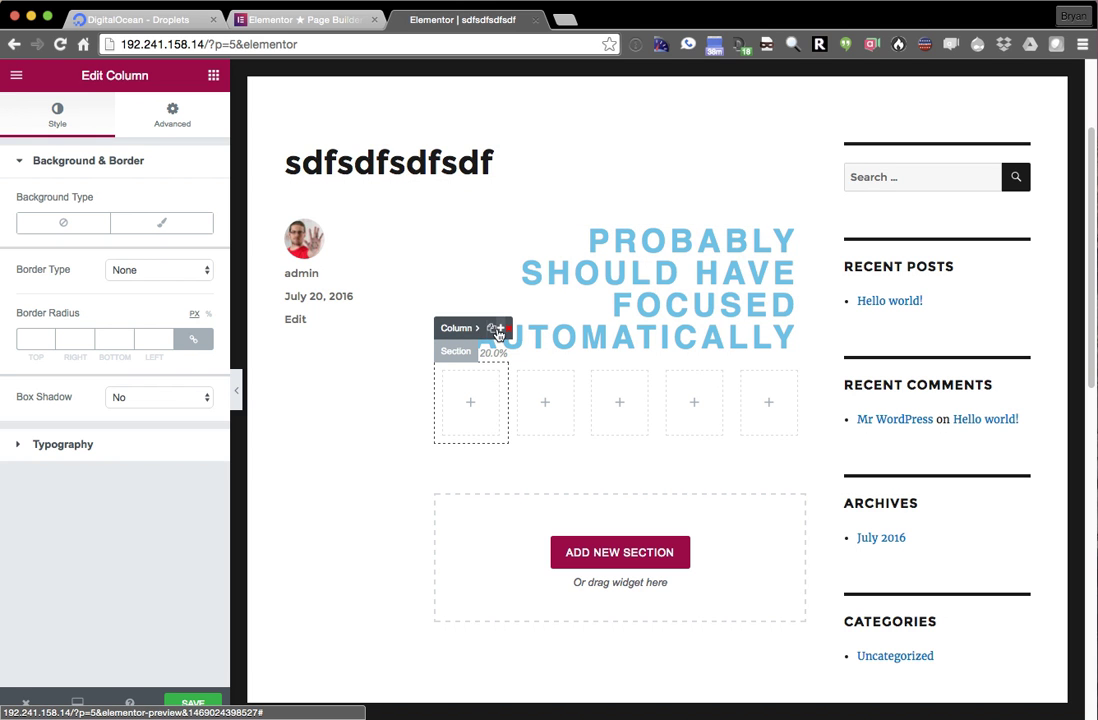
pyautogui.click(497, 329)
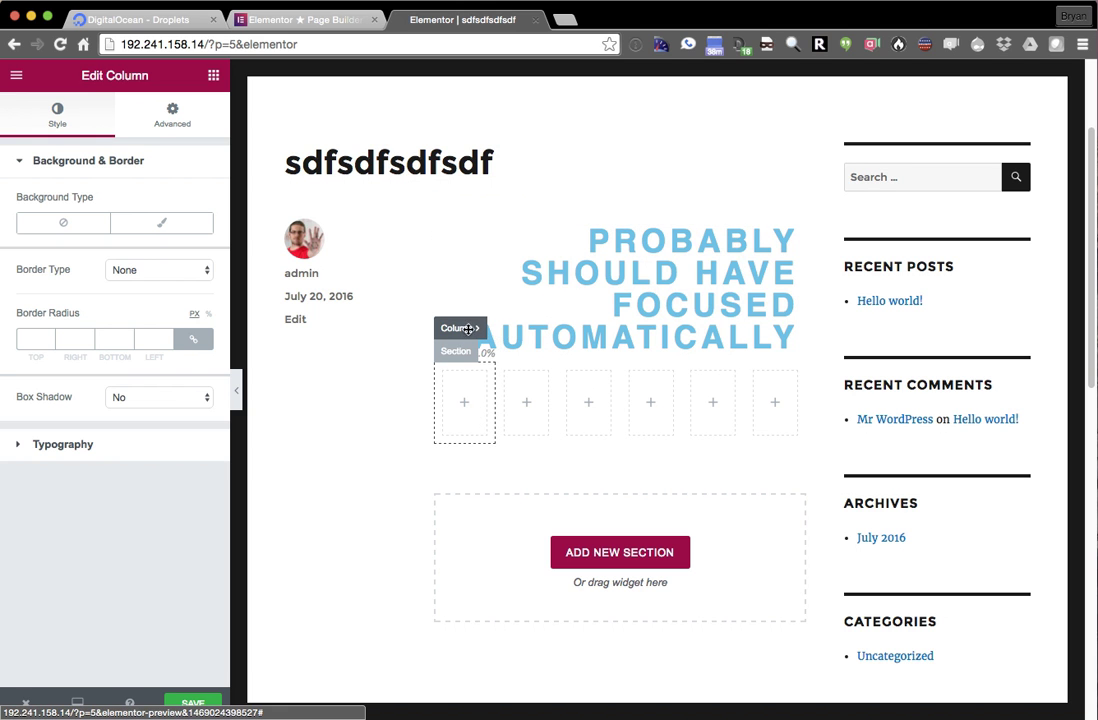
# - Duplicate the six-column section to create a second row
pyautogui.moveTo(492, 329)
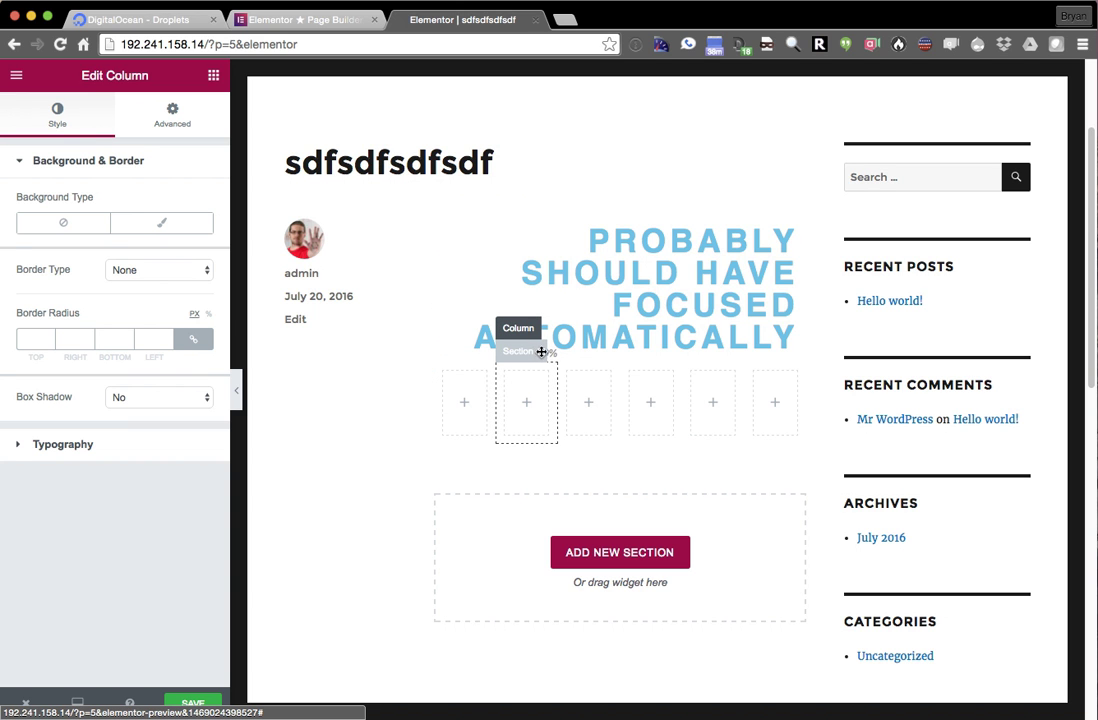
pyautogui.click(541, 353)
pyautogui.click(553, 353)
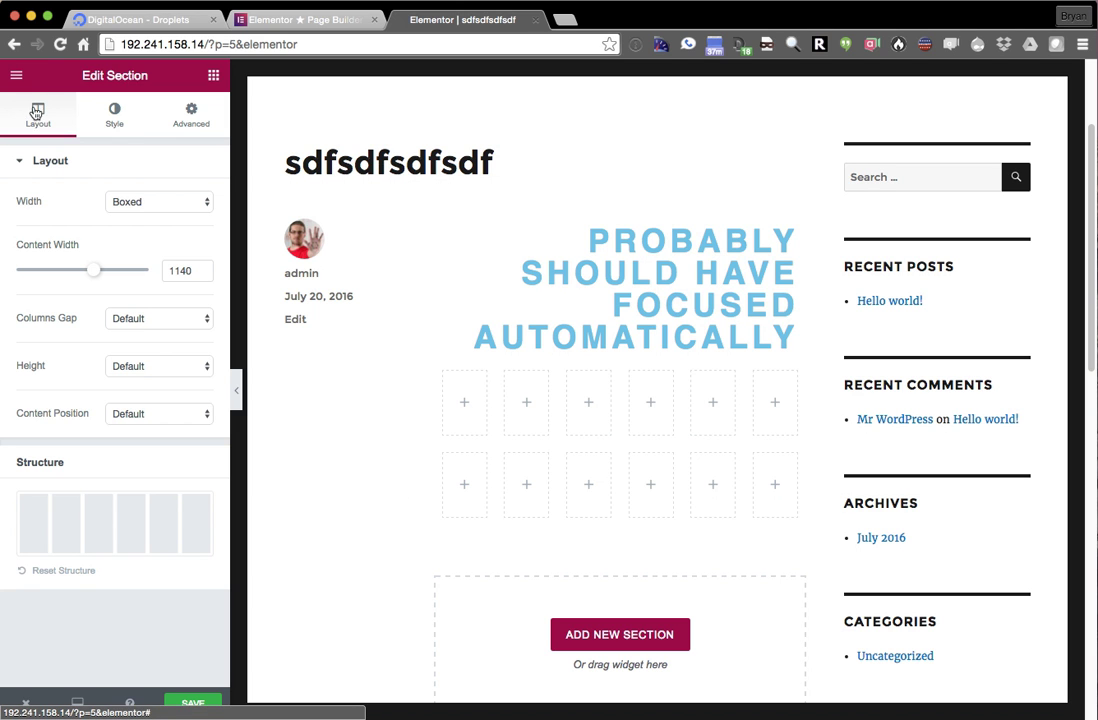
# - After a brief 'sp' widget search, drag an Image Box into the top row's first column
pyautogui.click(16, 76)
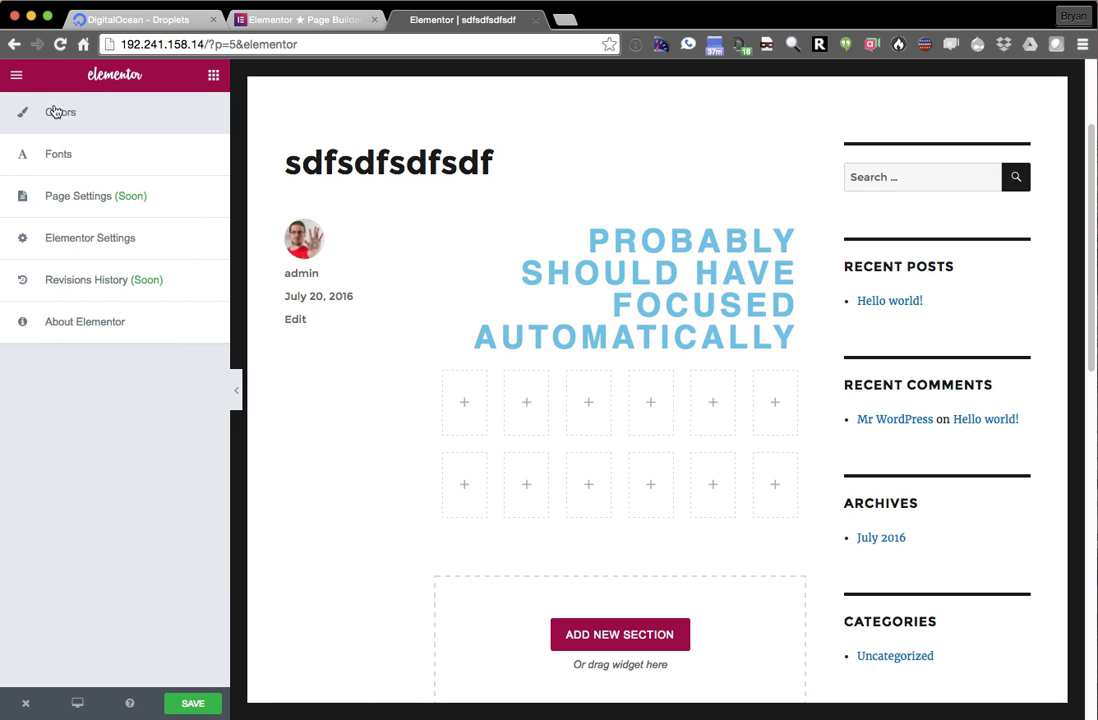
pyautogui.click(16, 75)
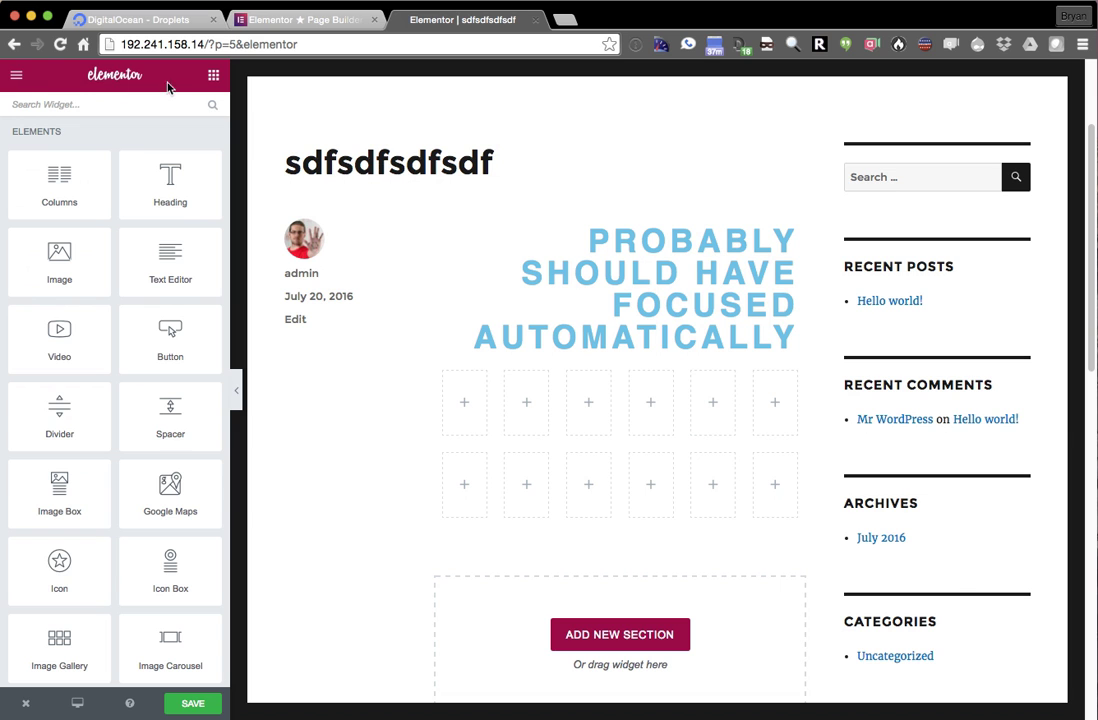
pyautogui.click(72, 106)
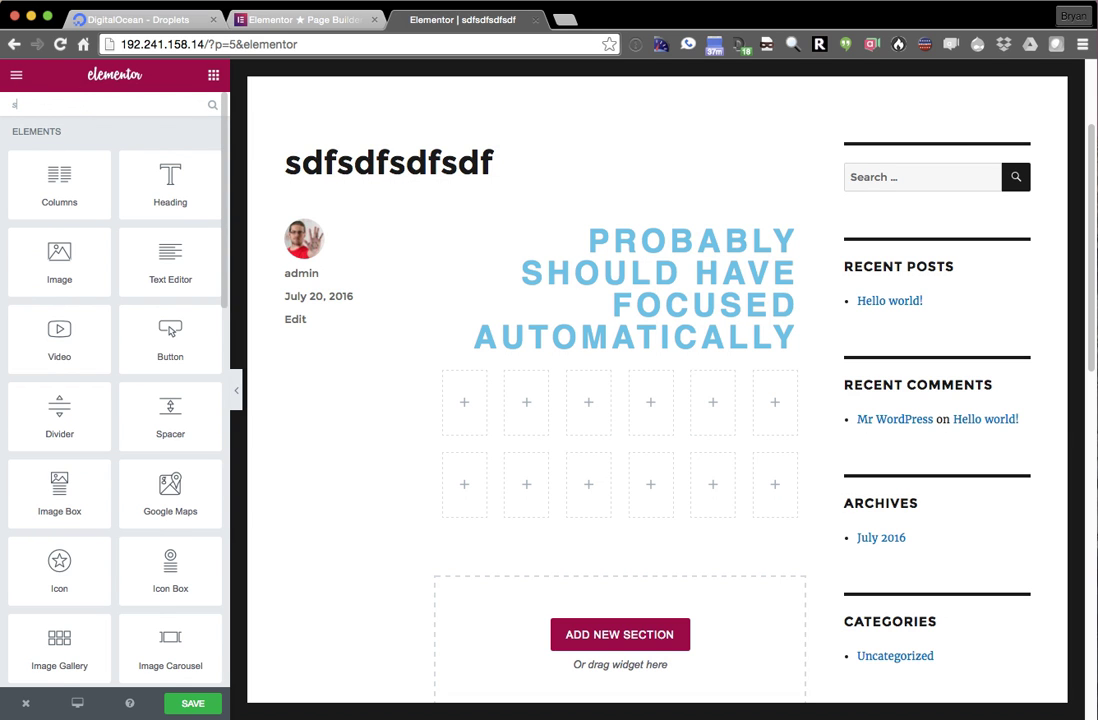
pyautogui.write('spa')
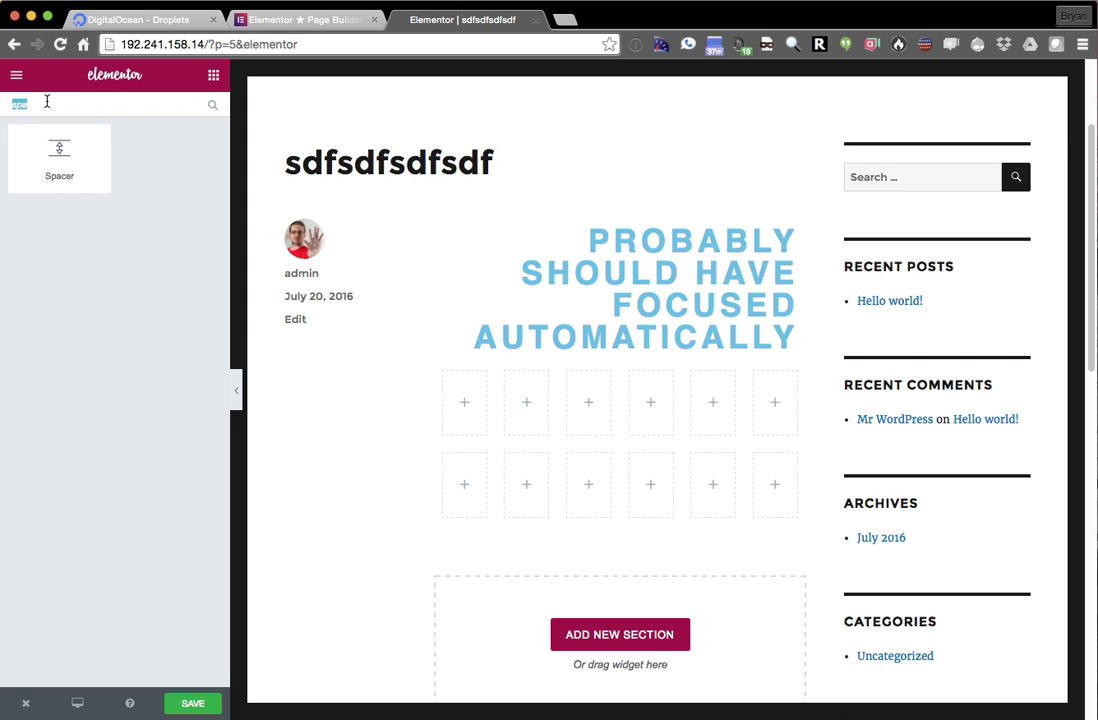
pyautogui.press('BackSpace')
pyautogui.scroll(-3, 55, 522)
pyautogui.scroll(-2, 55, 522)
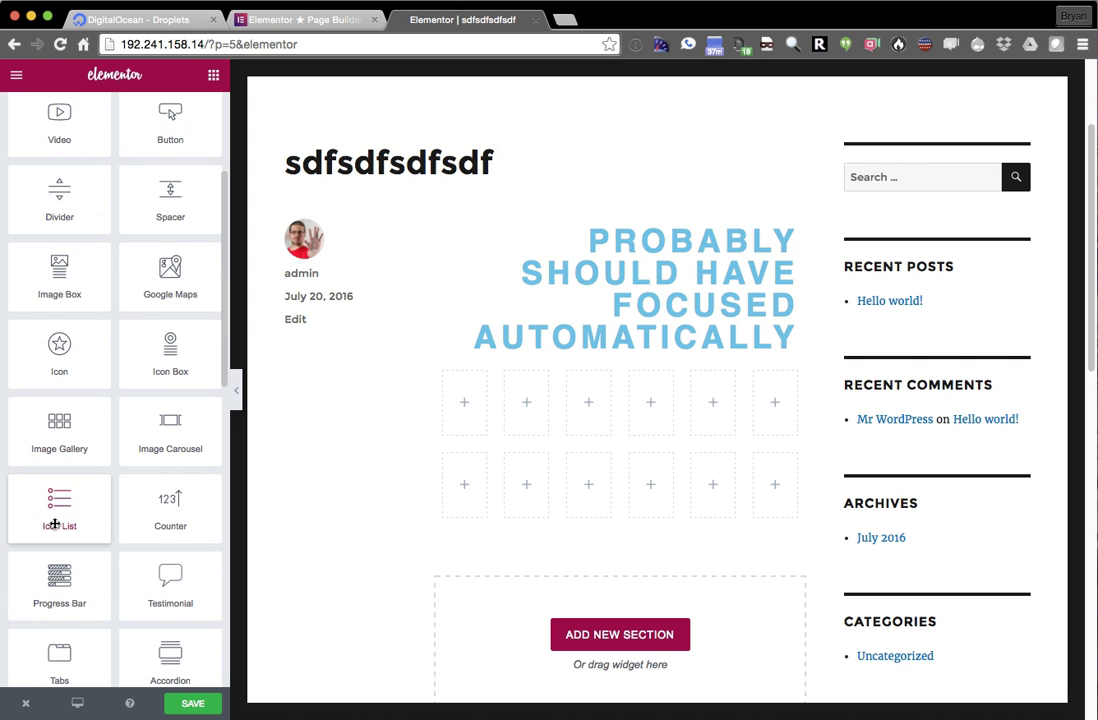
pyautogui.moveTo(48, 279); pyautogui.dragTo(469, 409)
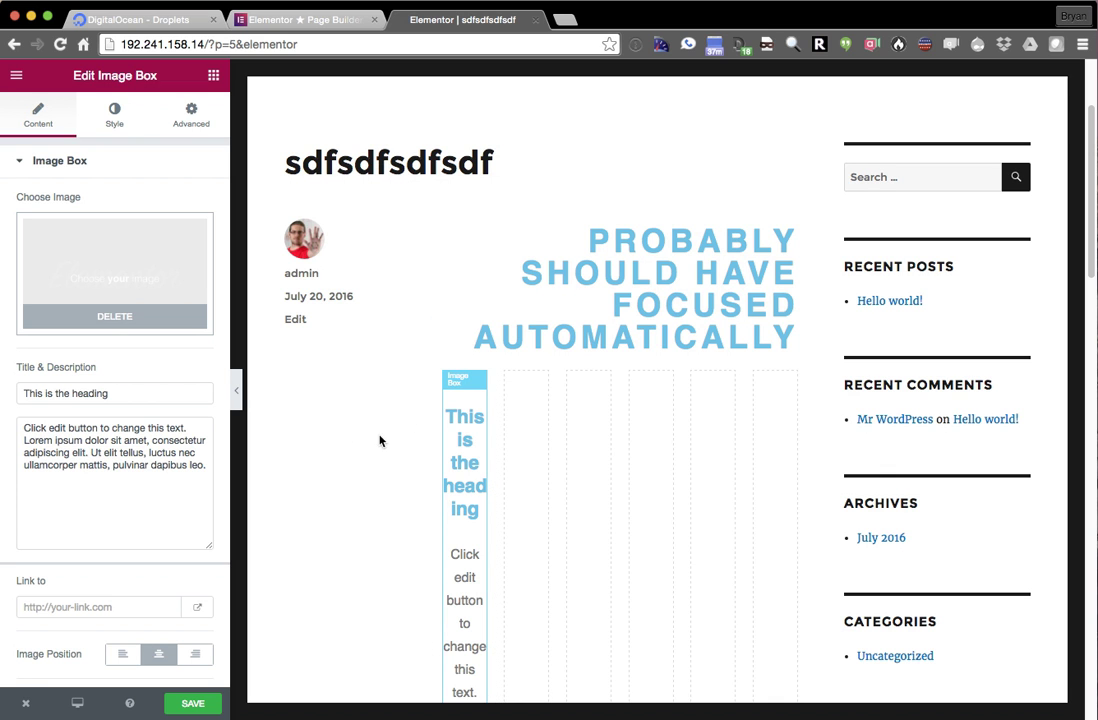
# - Set the Image Box title to 'Title' and its description to 'Text here'
pyautogui.tripleClick(86, 389)
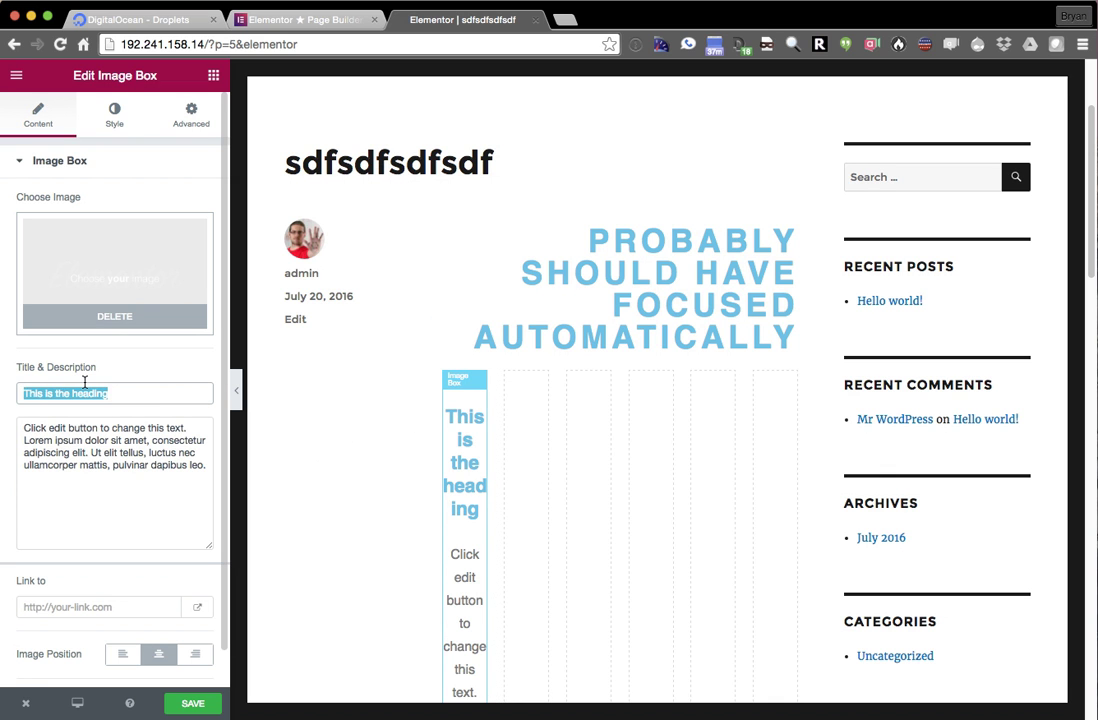
pyautogui.write('Title')
pyautogui.tripleClick(63, 440)
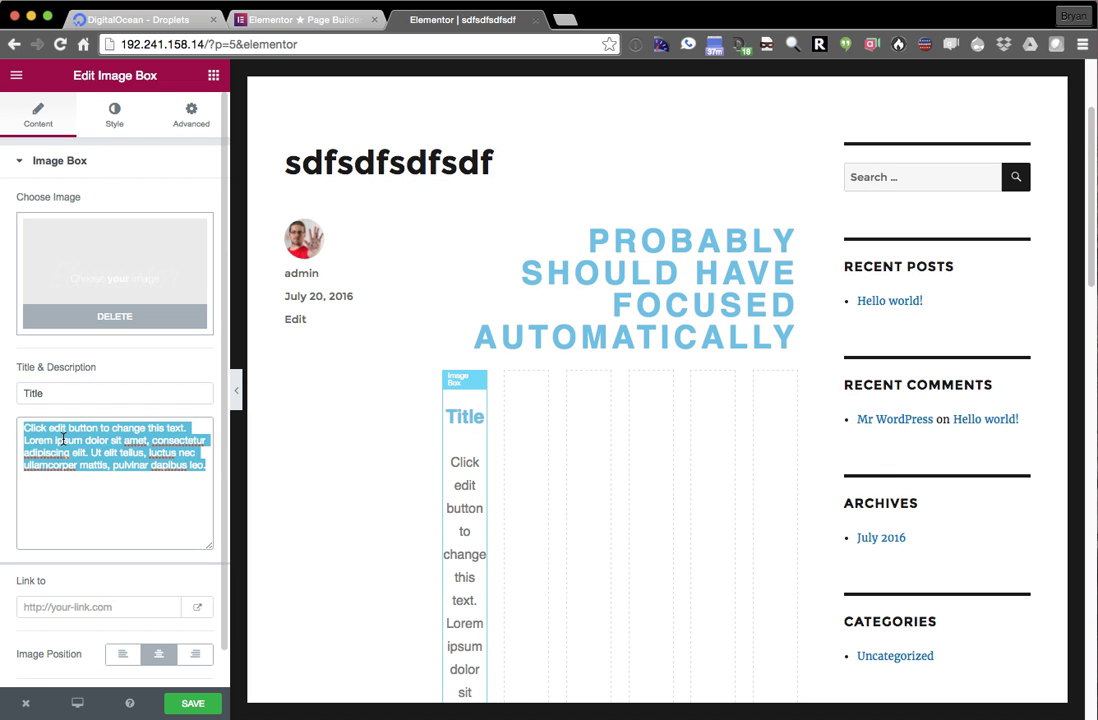
pyautogui.write('Text here')
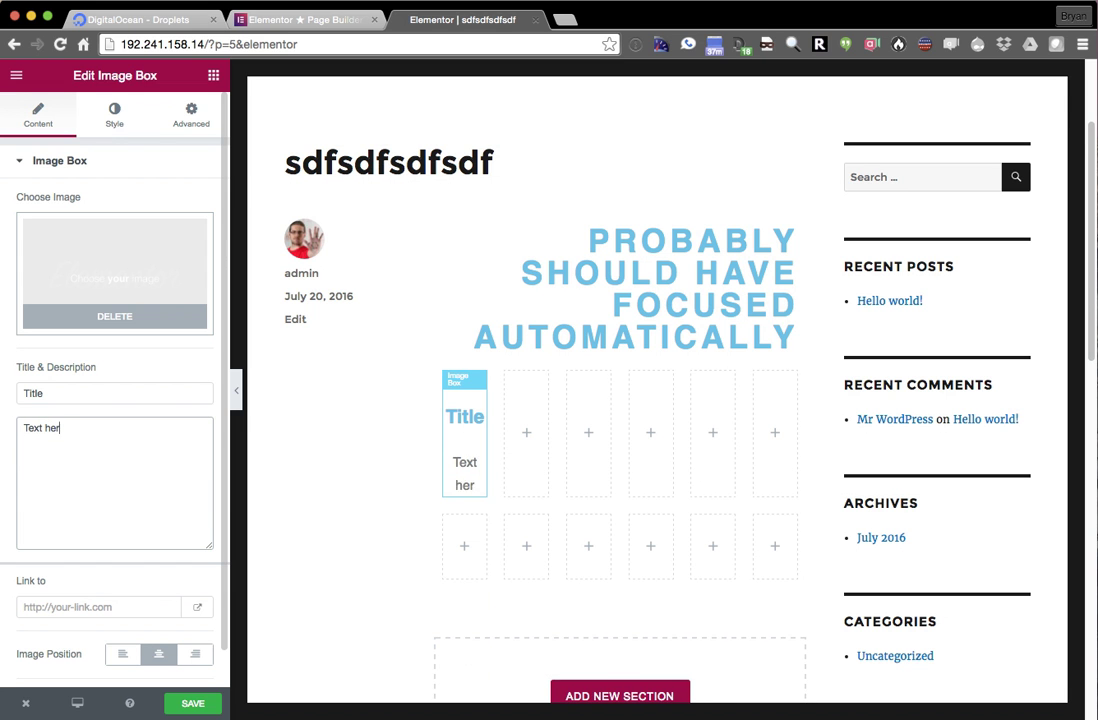
# - Upload 2009-12-26 21.17.53.jpg from Pictures and insert it as the box's image
pyautogui.click(120, 282)
pyautogui.click(542, 390)
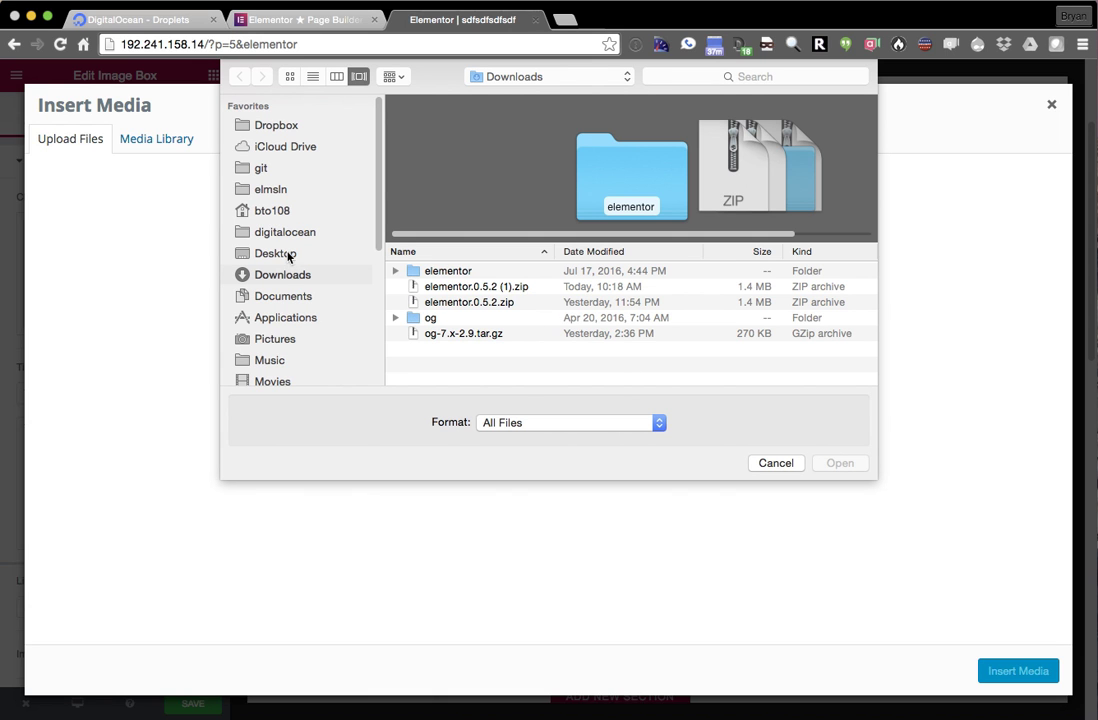
pyautogui.click(275, 339)
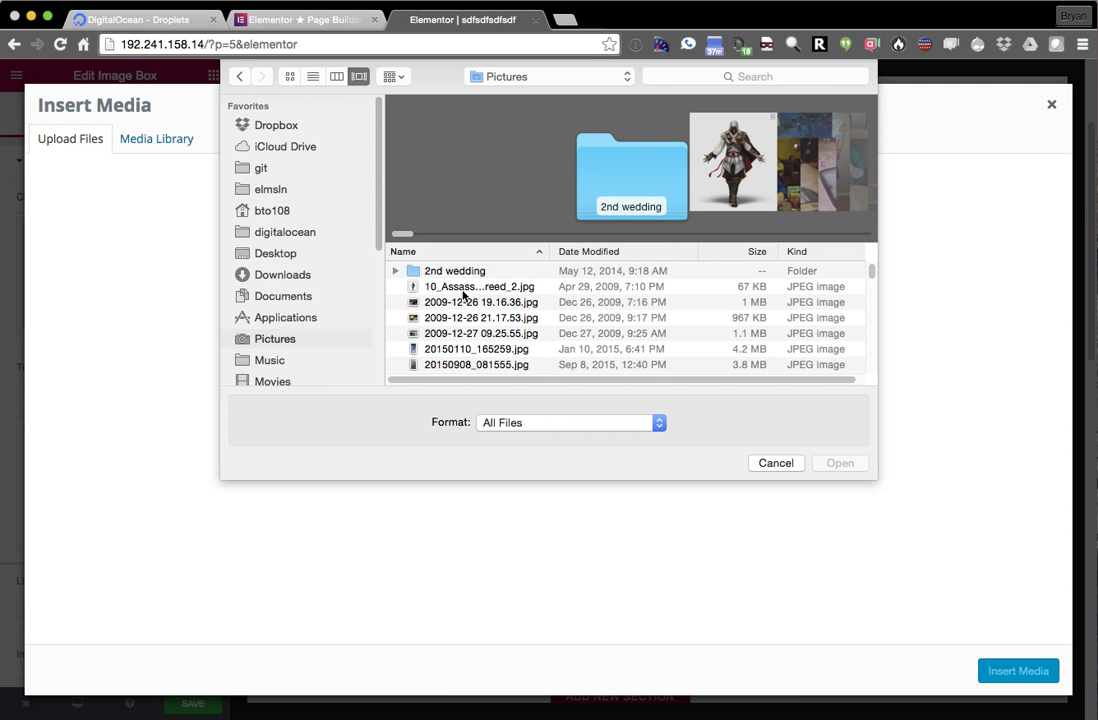
pyautogui.click(466, 318)
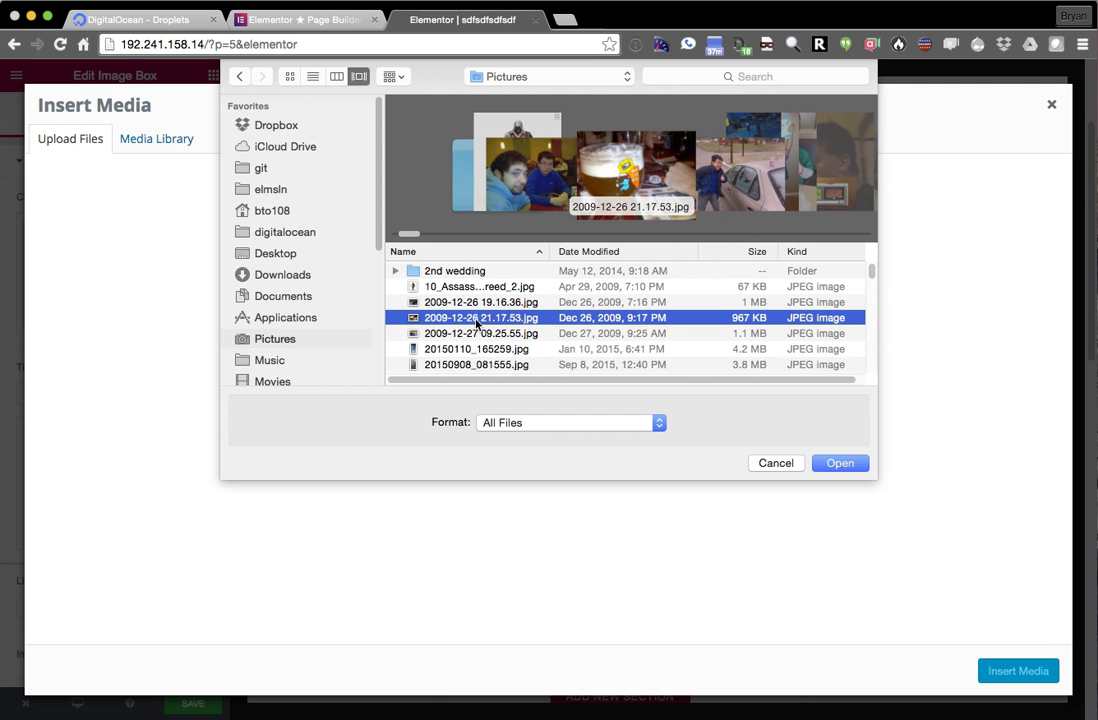
pyautogui.doubleClick(474, 318)
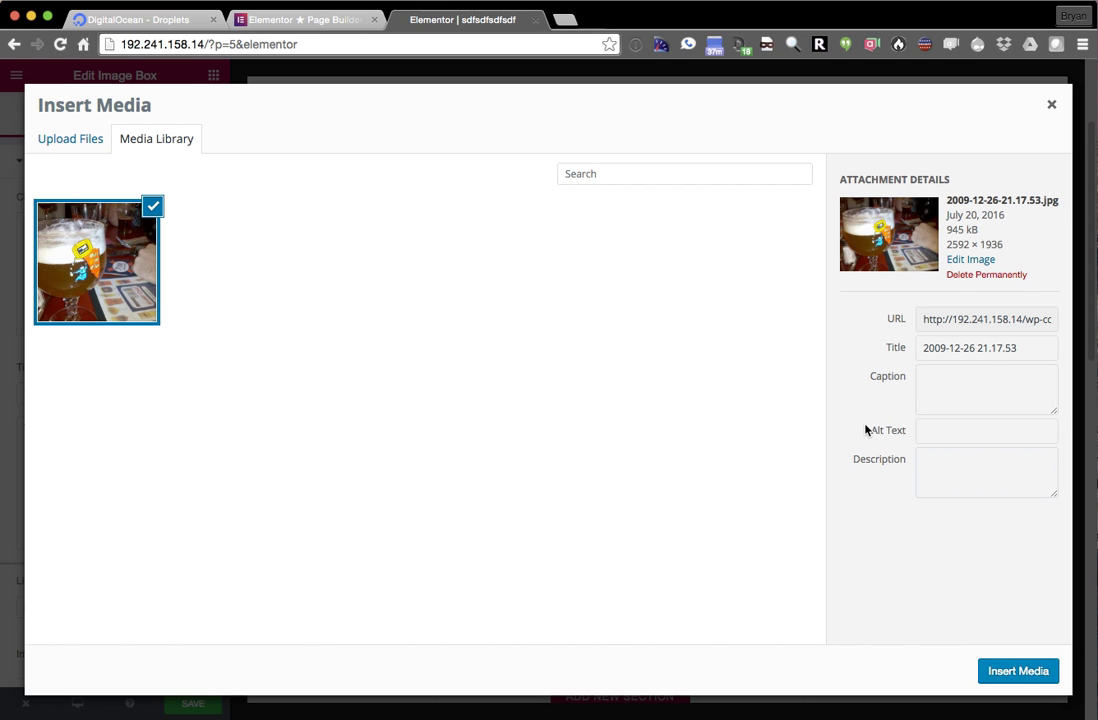
pyautogui.click(1018, 671)
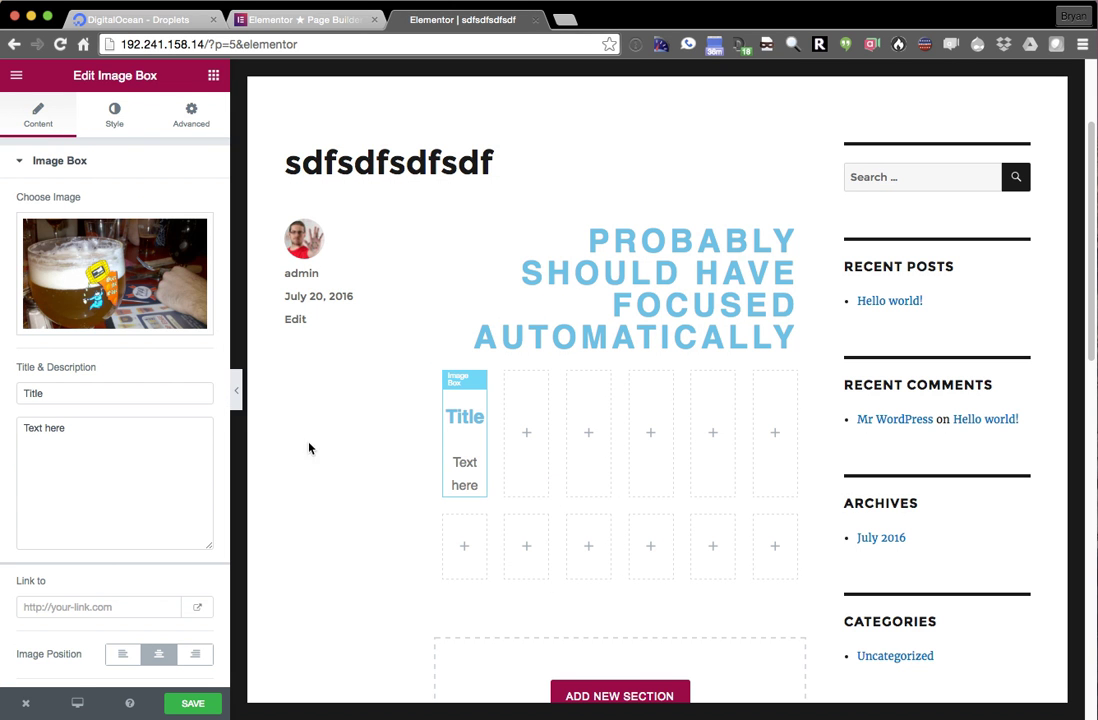
# - Delete three empty columns from the top row, confirming each deletion
pyautogui.scroll(-1, 197, 490)
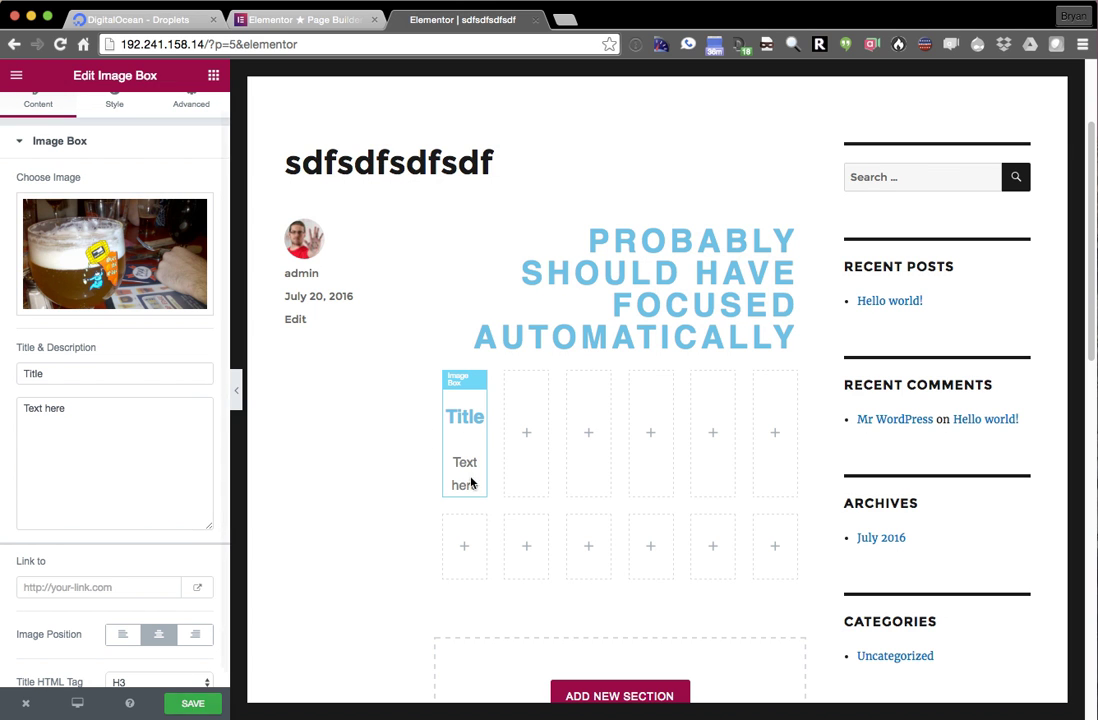
pyautogui.moveTo(508, 379)
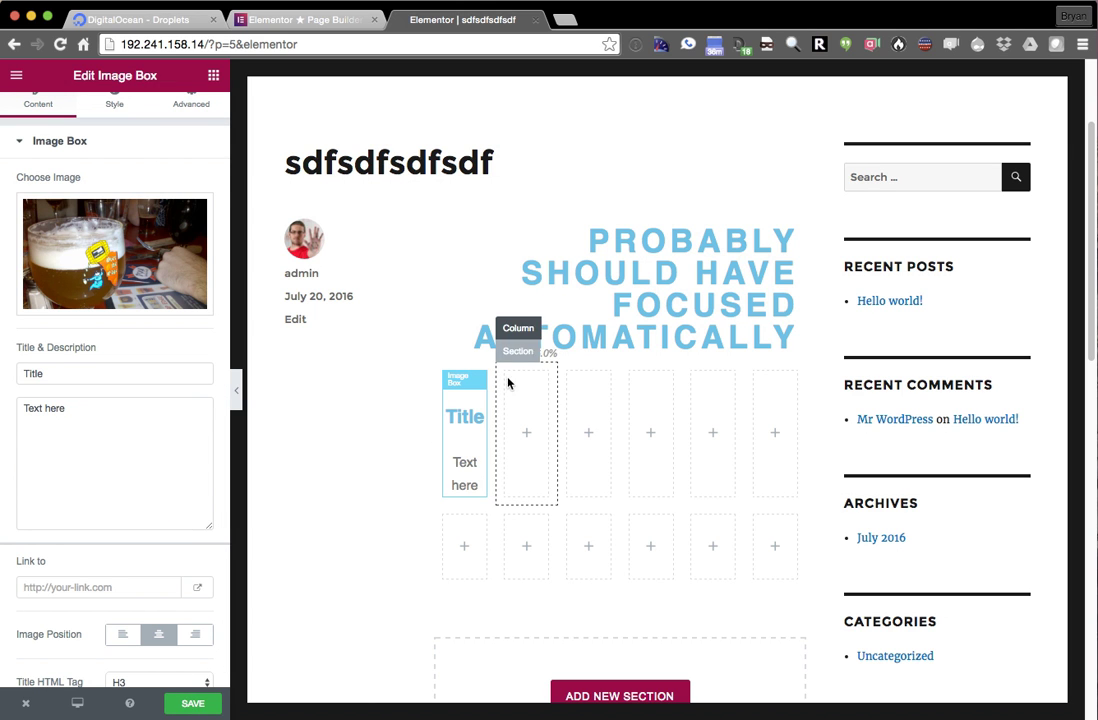
pyautogui.click(542, 327)
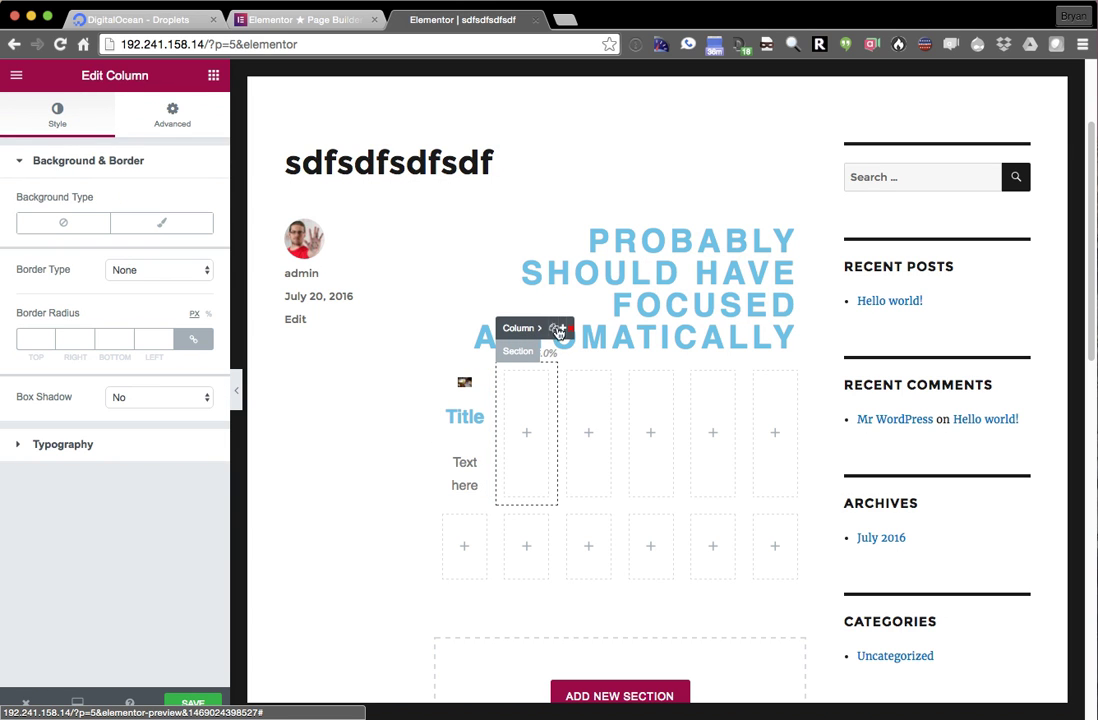
pyautogui.click(567, 331)
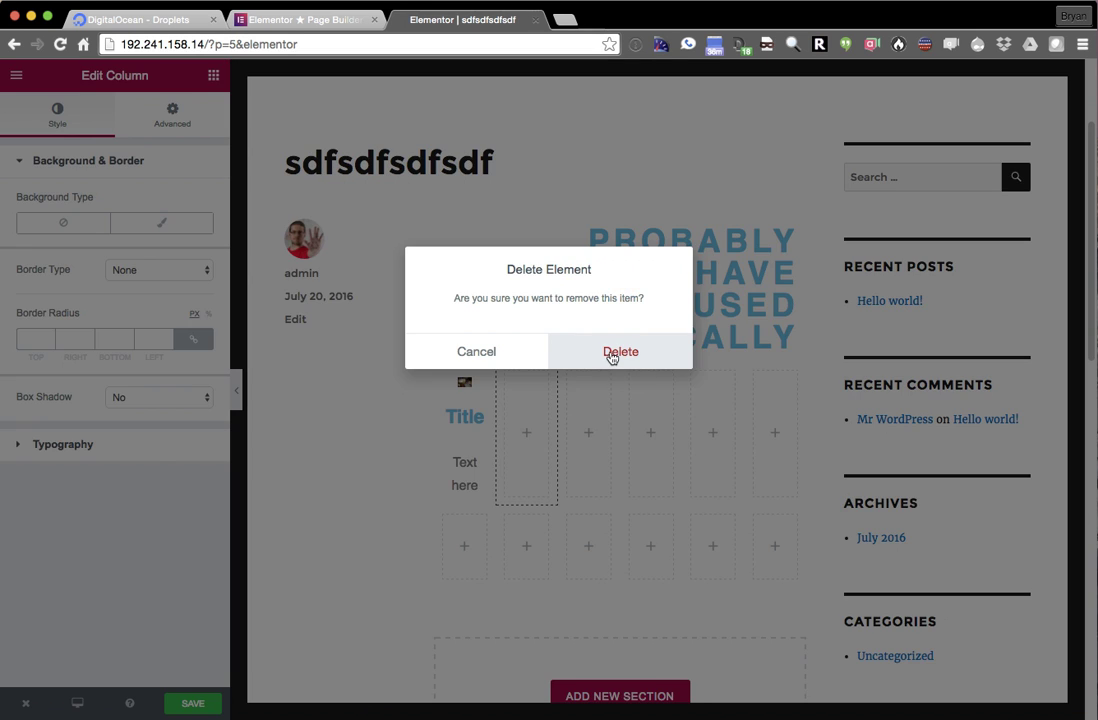
pyautogui.click(612, 352)
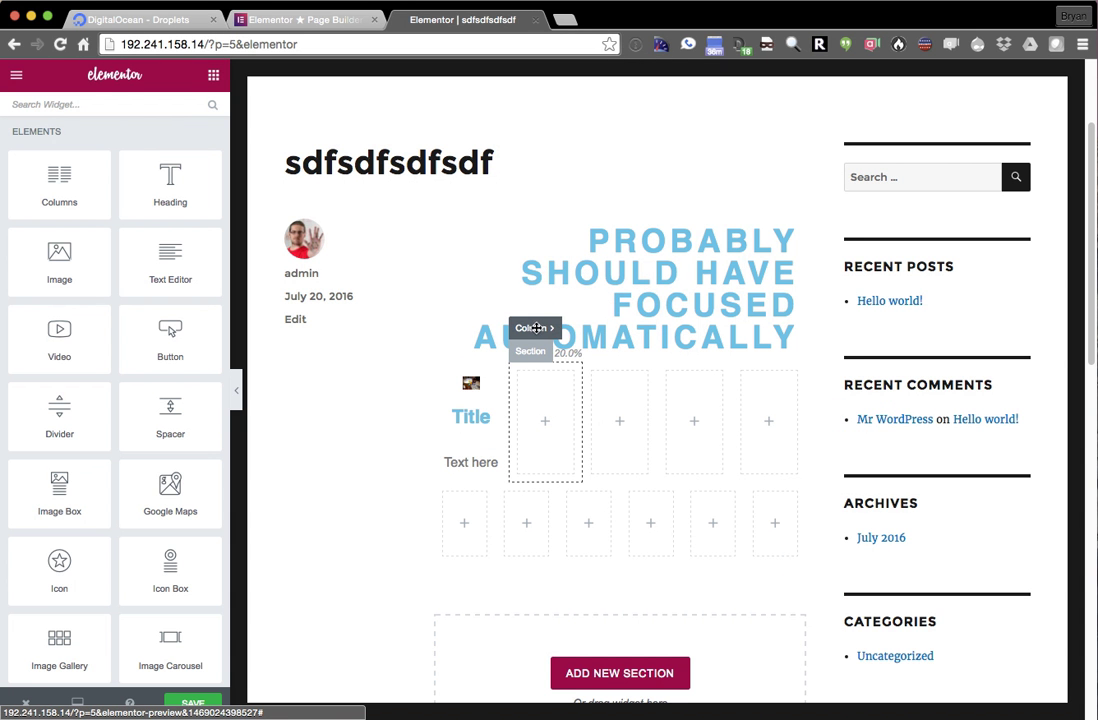
pyautogui.click(557, 328)
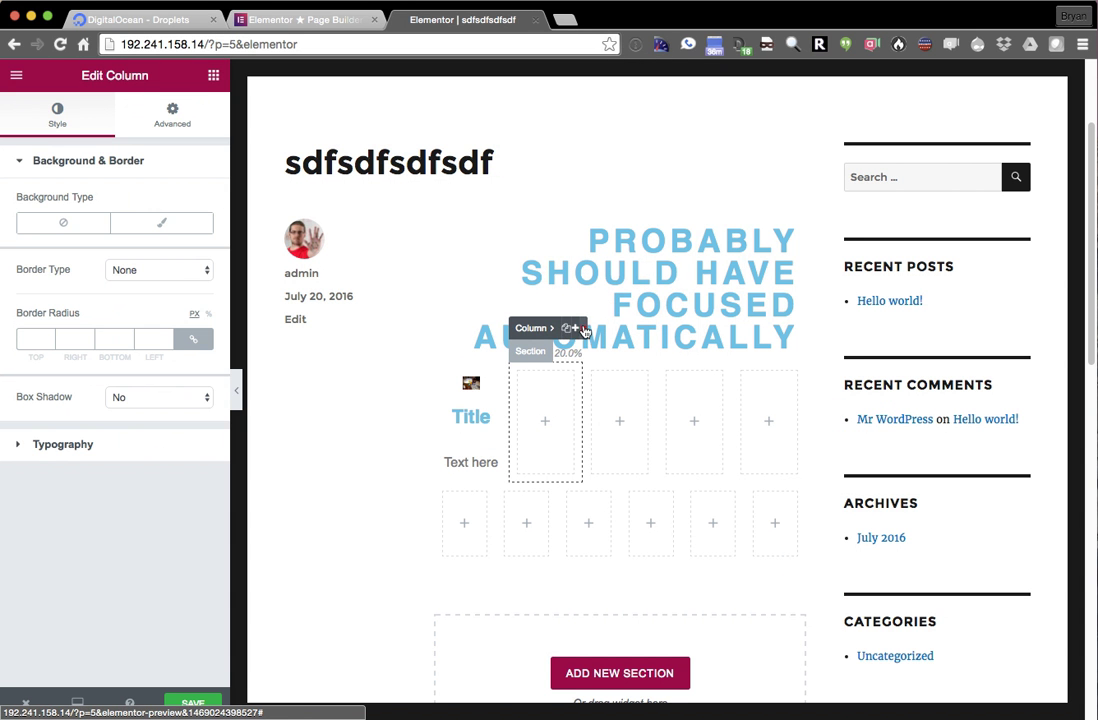
pyautogui.click(567, 331)
pyautogui.click(610, 351)
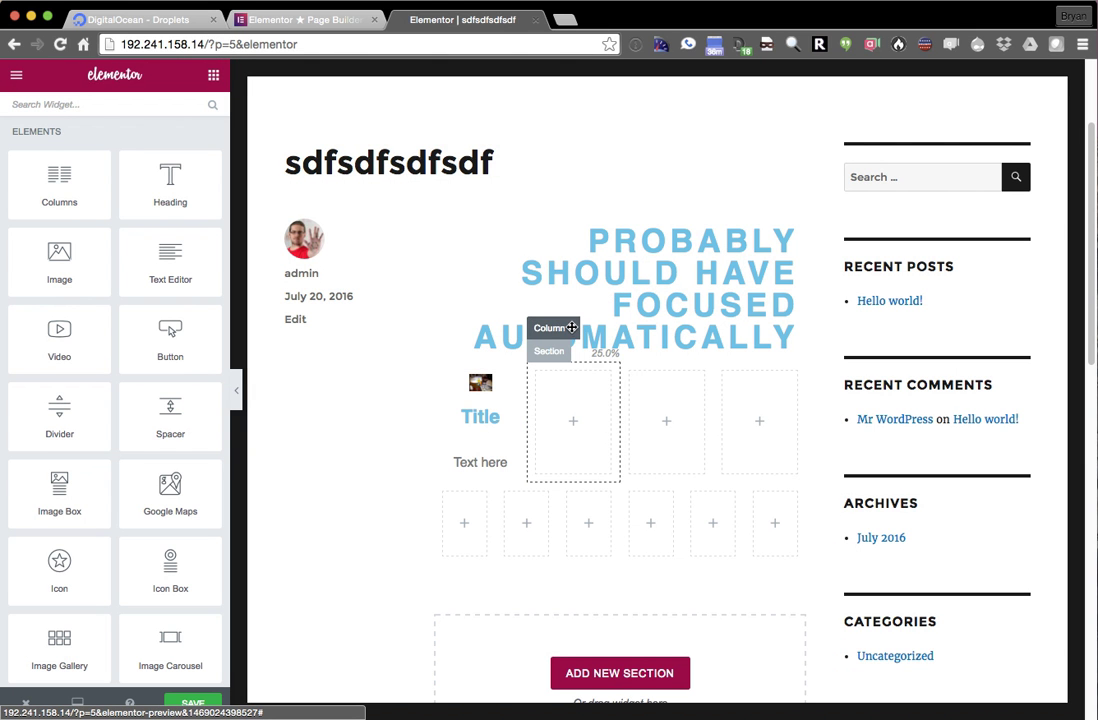
pyautogui.click(572, 328)
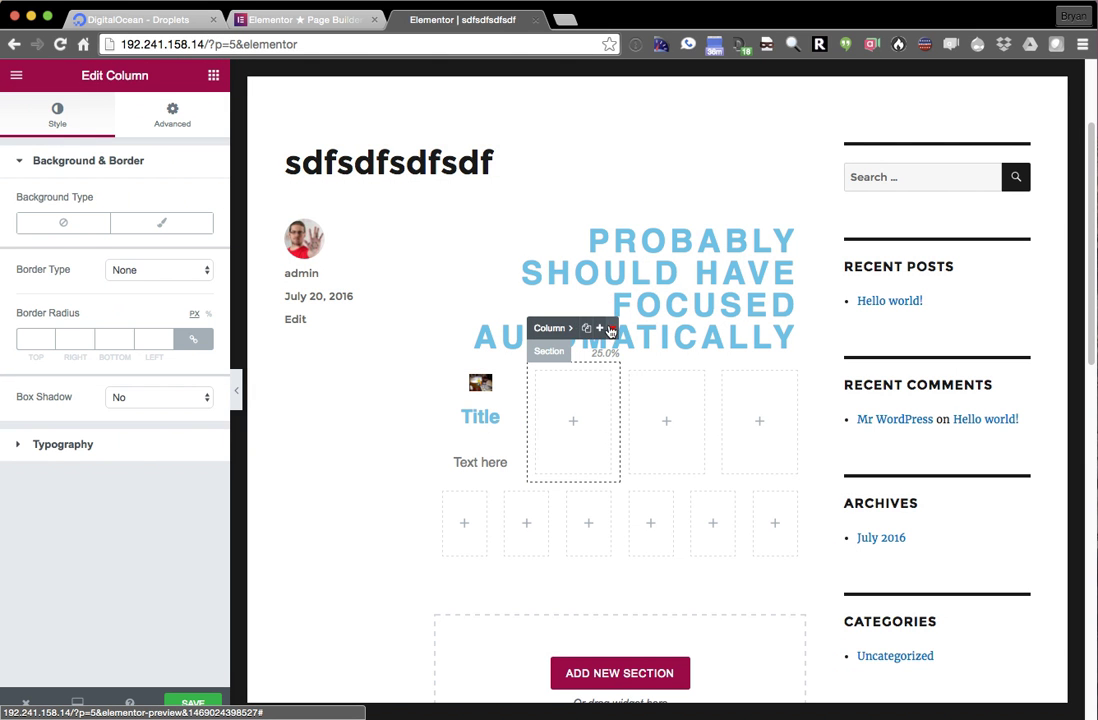
pyautogui.click(608, 330)
pyautogui.click(596, 357)
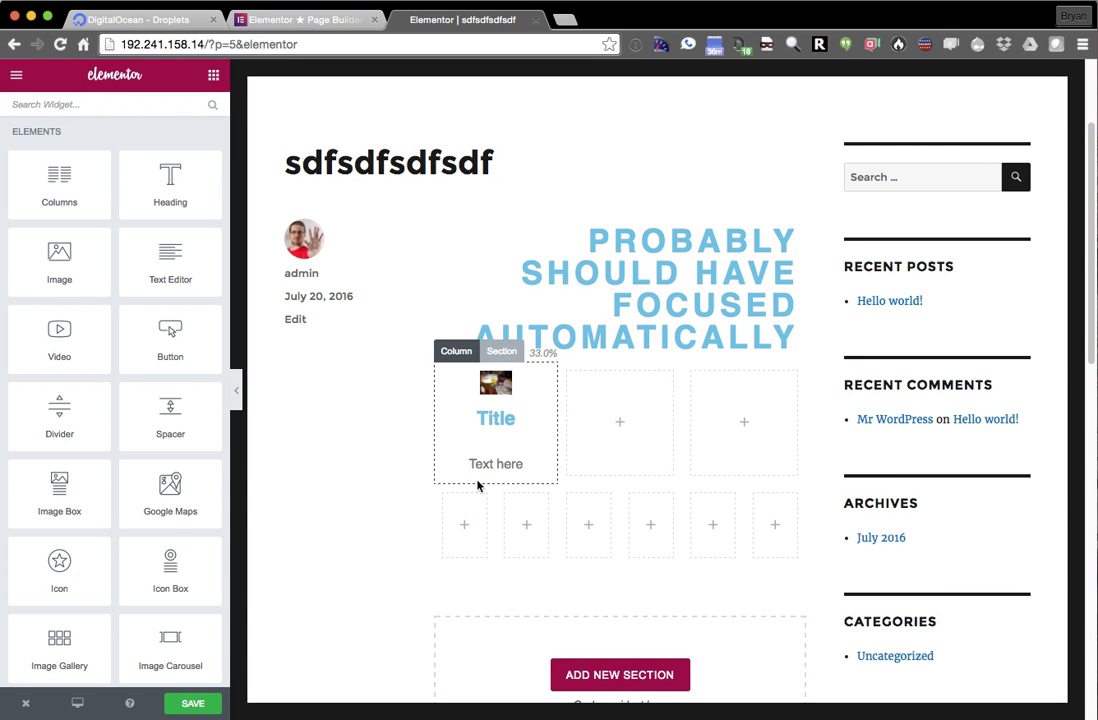
# - Delete the second six-column row
pyautogui.click(487, 478)
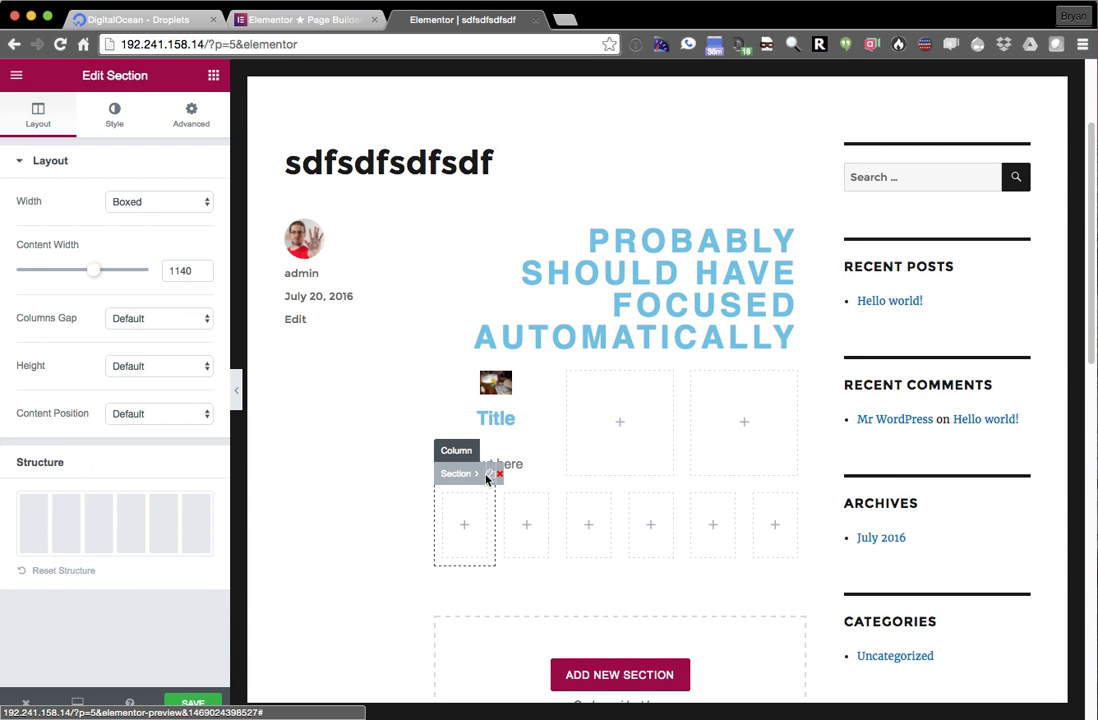
pyautogui.click(500, 475)
pyautogui.click(621, 354)
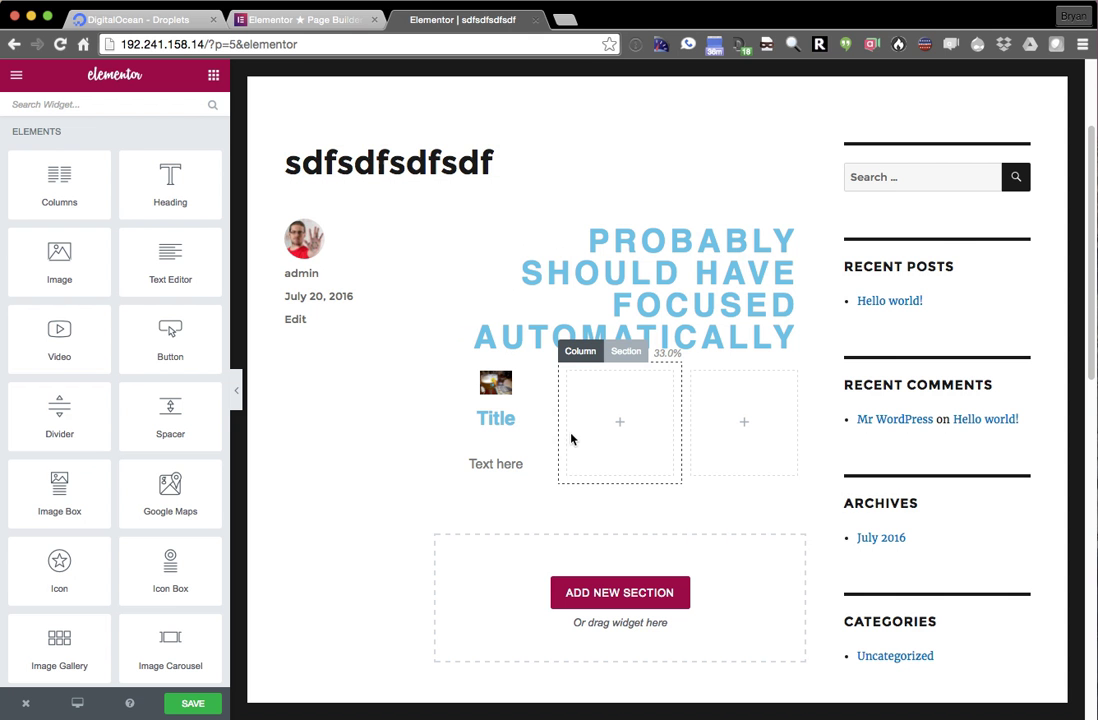
# - Widen the Image Box column and remove the narrow middle column, leaving two 50% columns
pyautogui.moveTo(559, 409); pyautogui.dragTo(684, 412)
pyautogui.moveTo(664, 394)
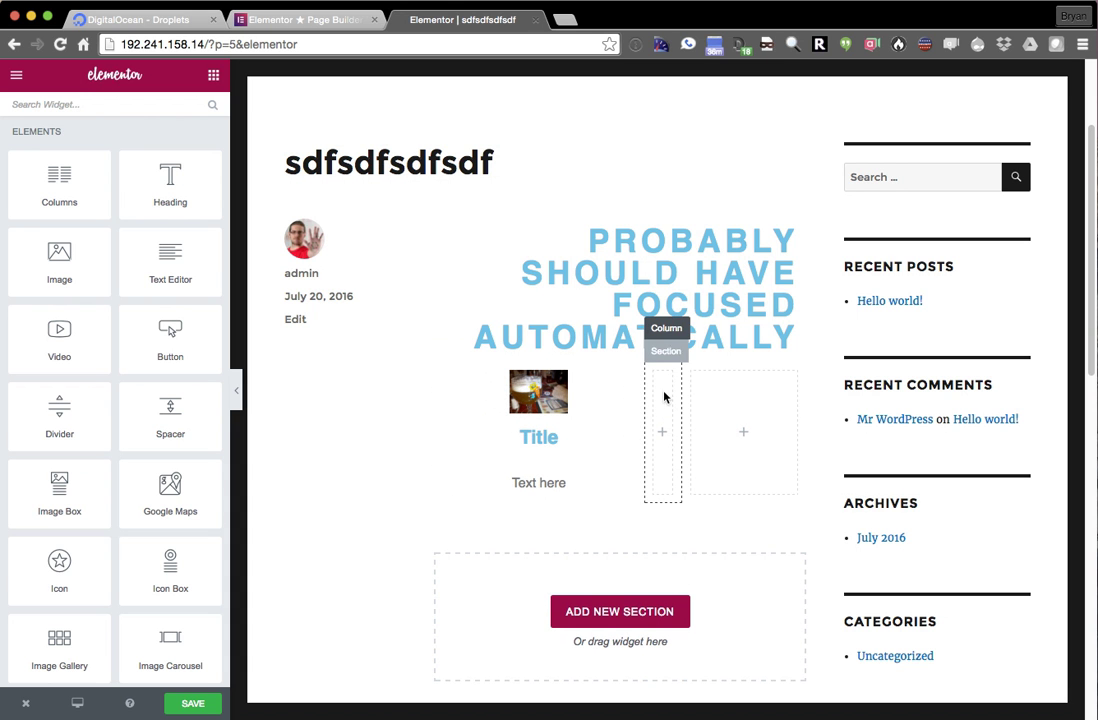
pyautogui.click(663, 328)
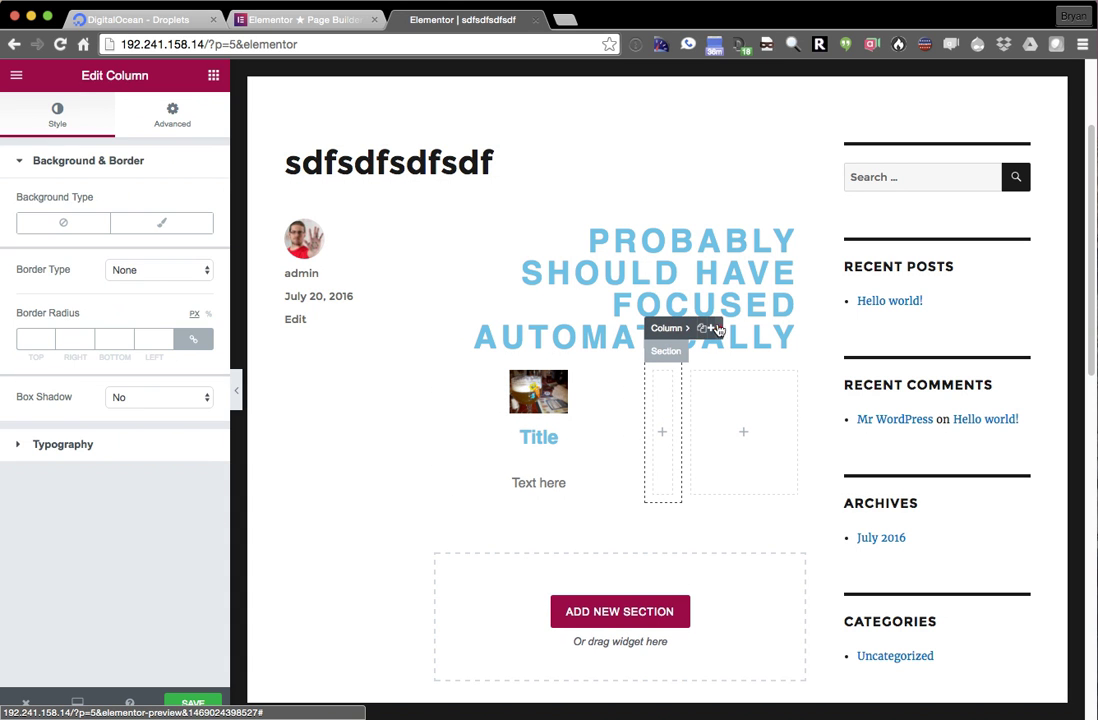
pyautogui.click(707, 327)
pyautogui.click(620, 352)
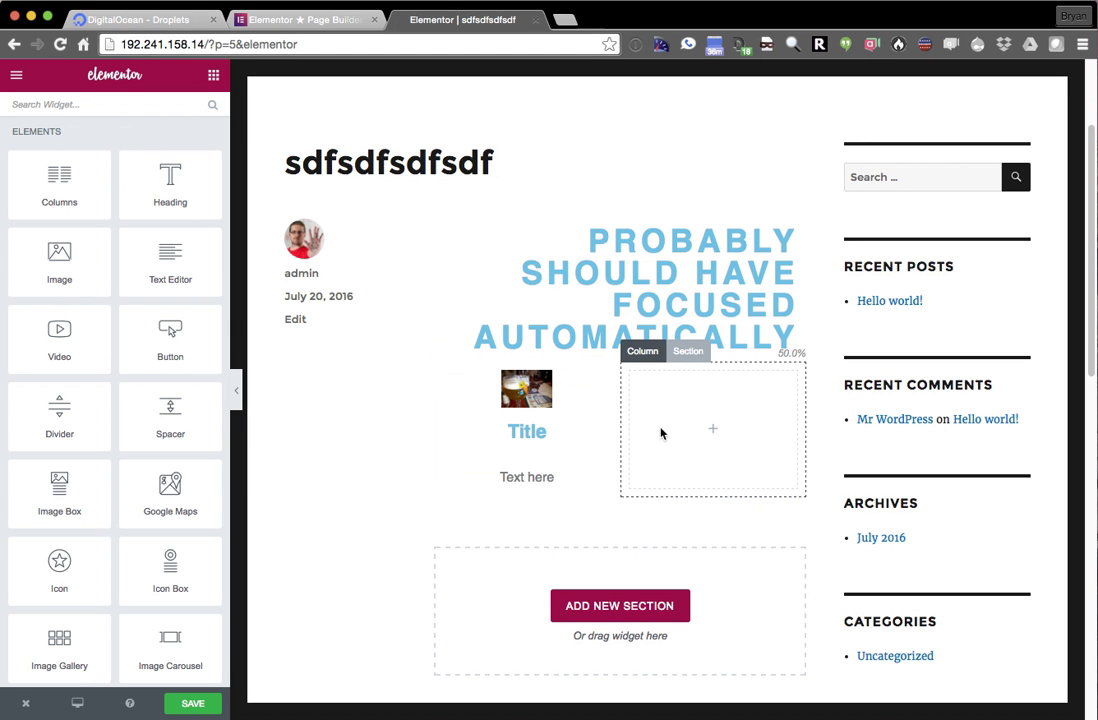
# - Set the Image Box title HTML tag to H5
pyautogui.click(593, 416)
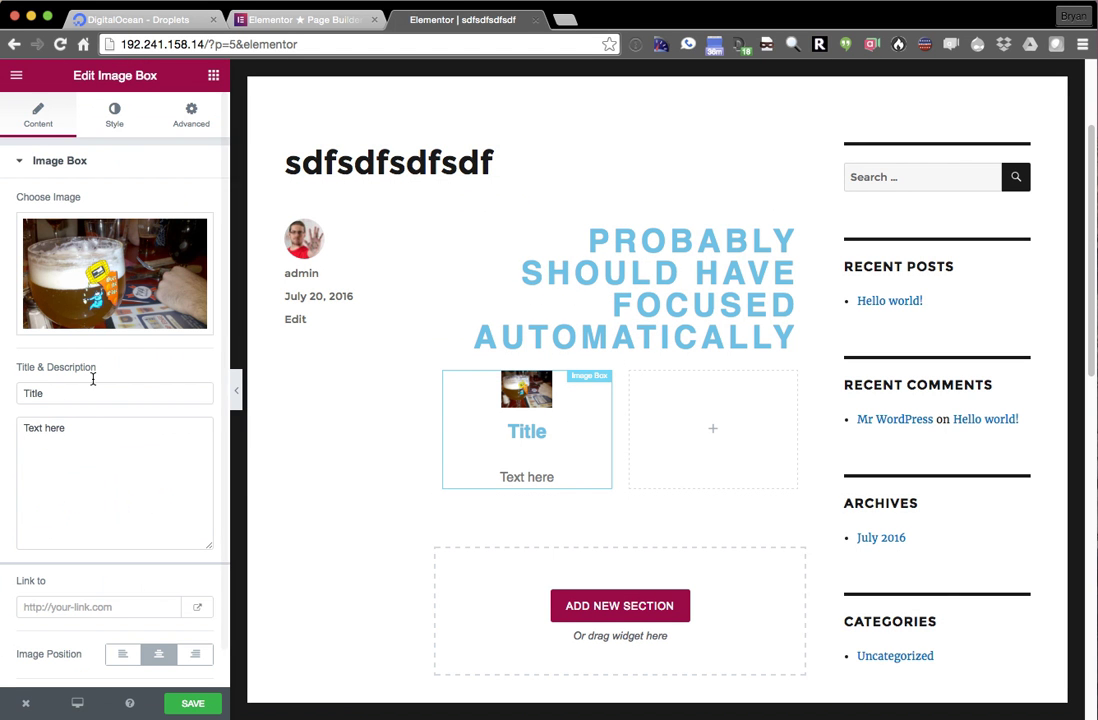
pyautogui.scroll(-1, 95, 520)
pyautogui.scroll(-1, 95, 560)
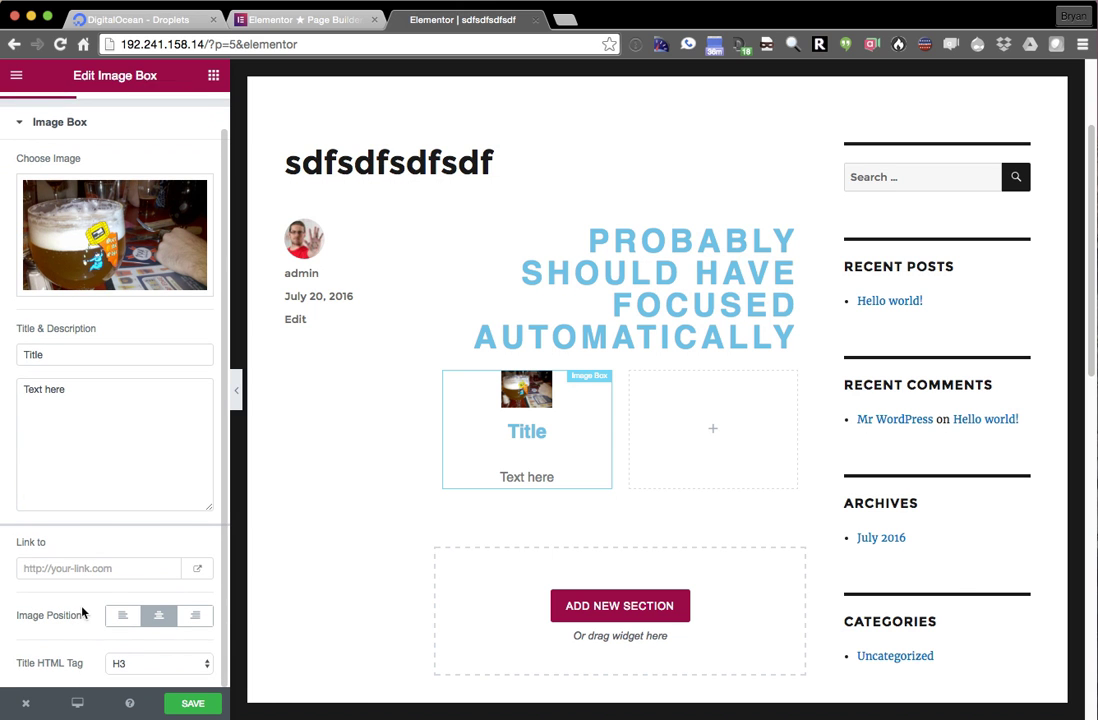
pyautogui.click(148, 656)
pyautogui.click(145, 684)
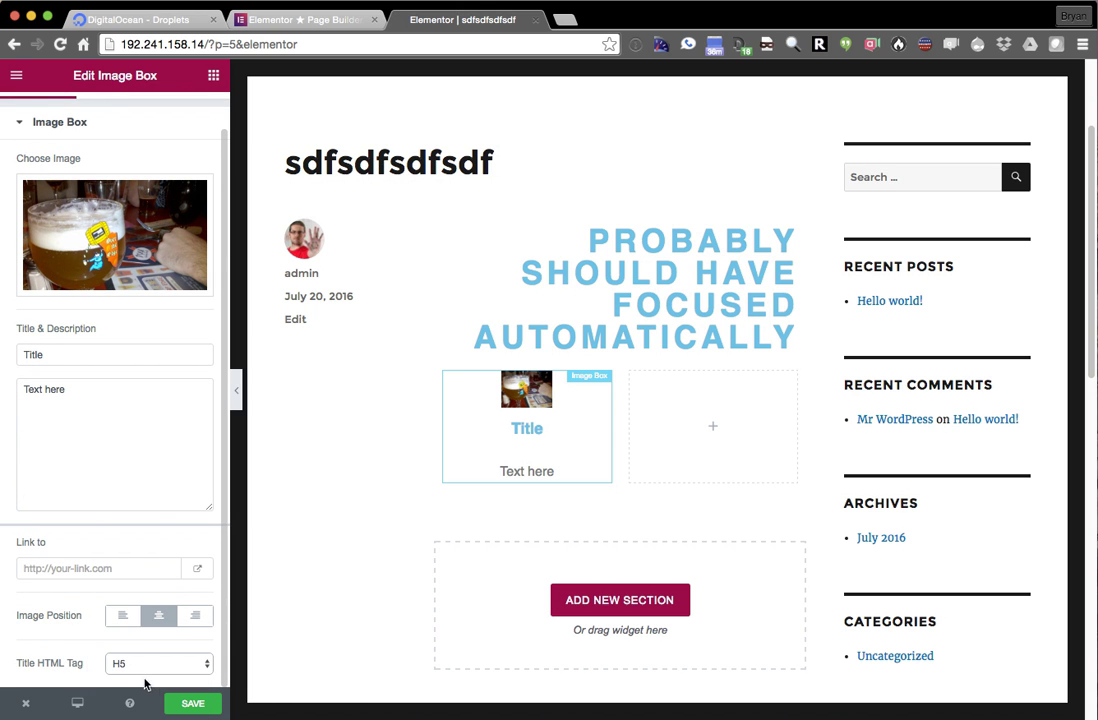
pyautogui.click(152, 660)
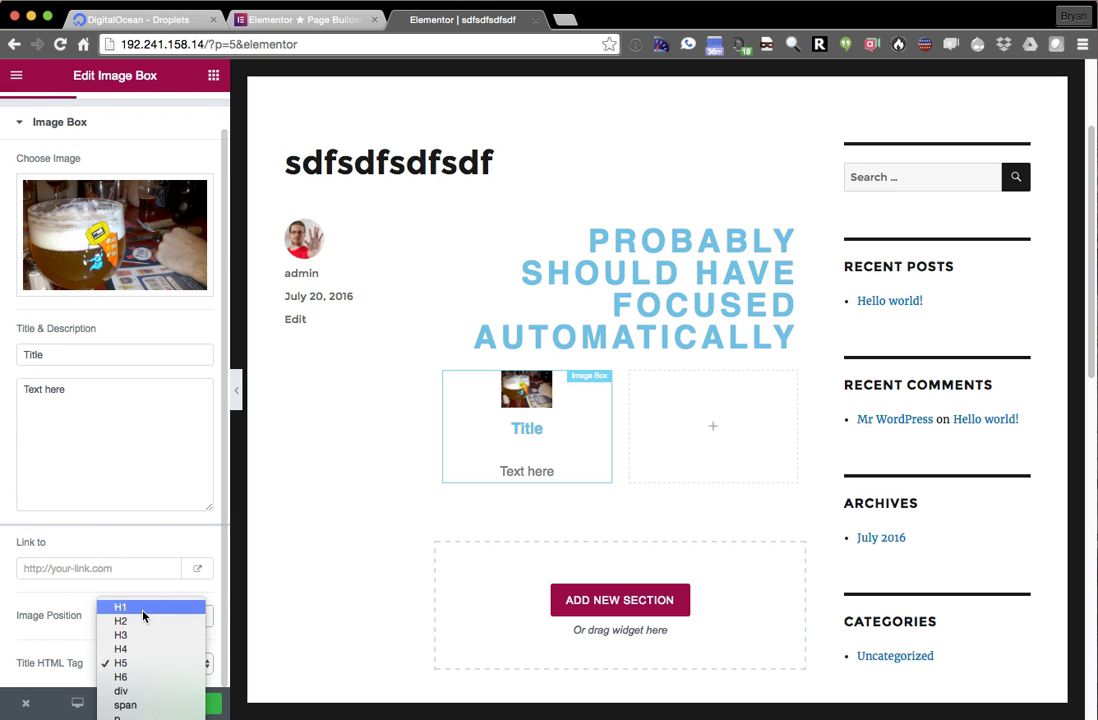
pyautogui.press('Escape')
pyautogui.scroll(2, 143, 617)
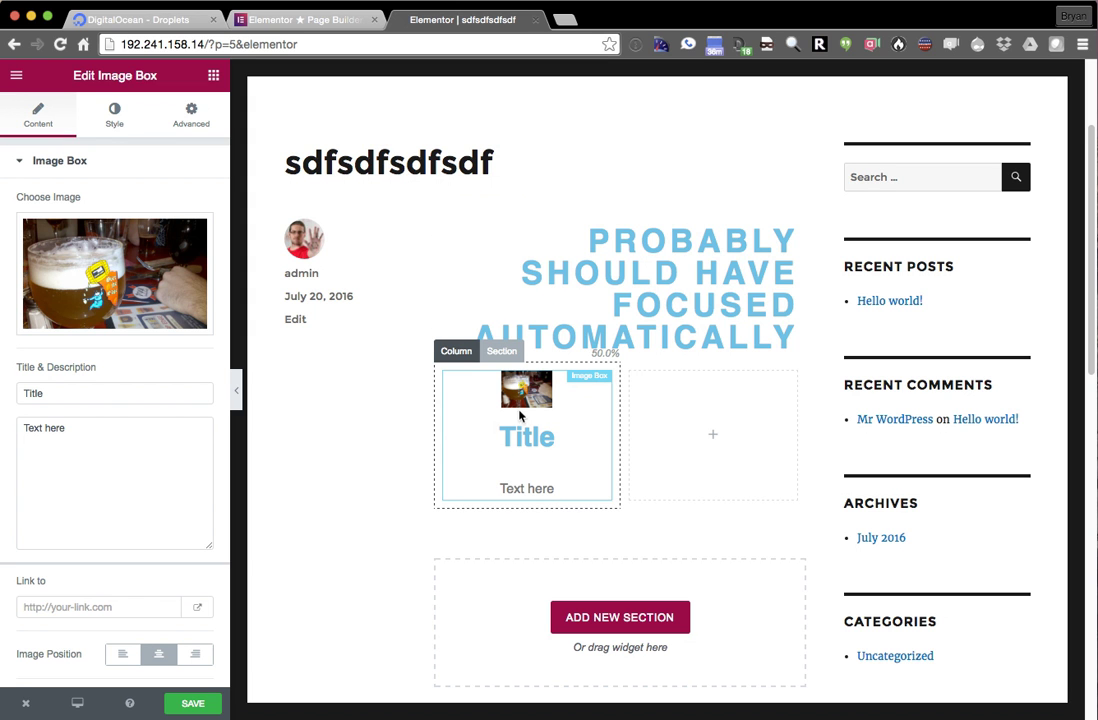
# - Add a single-column section below and move the Image Box into it
pyautogui.moveTo(507, 451); pyautogui.dragTo(588, 548)
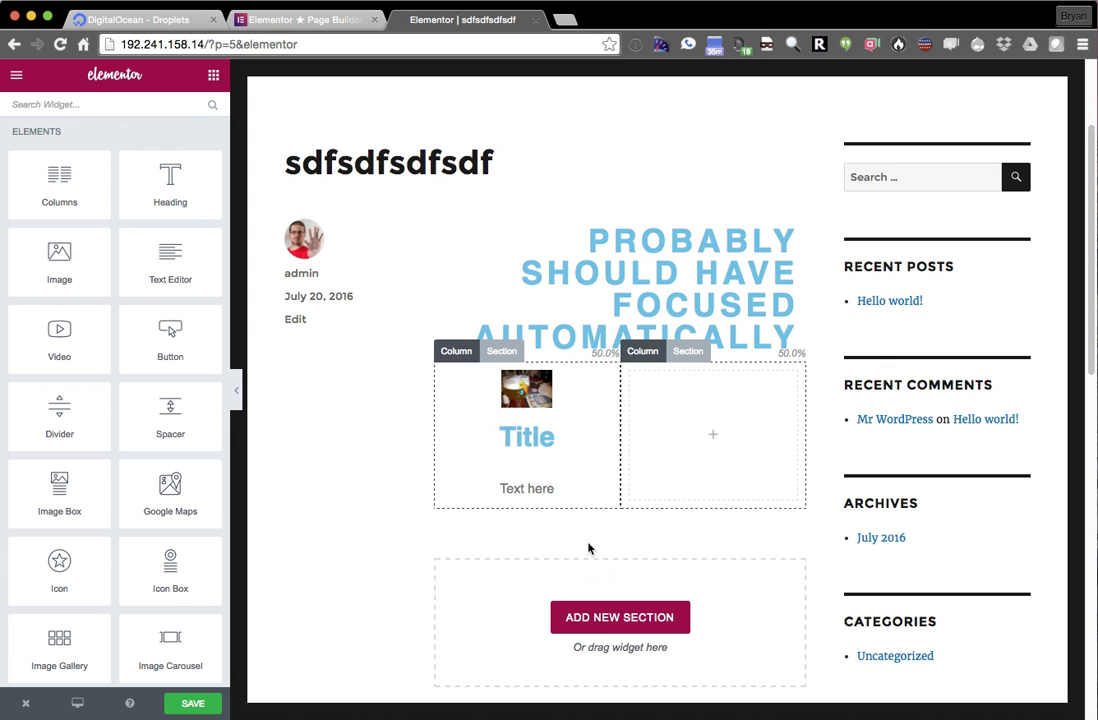
pyautogui.click(603, 618)
pyautogui.scroll(-1, 466, 522)
pyautogui.click(483, 645)
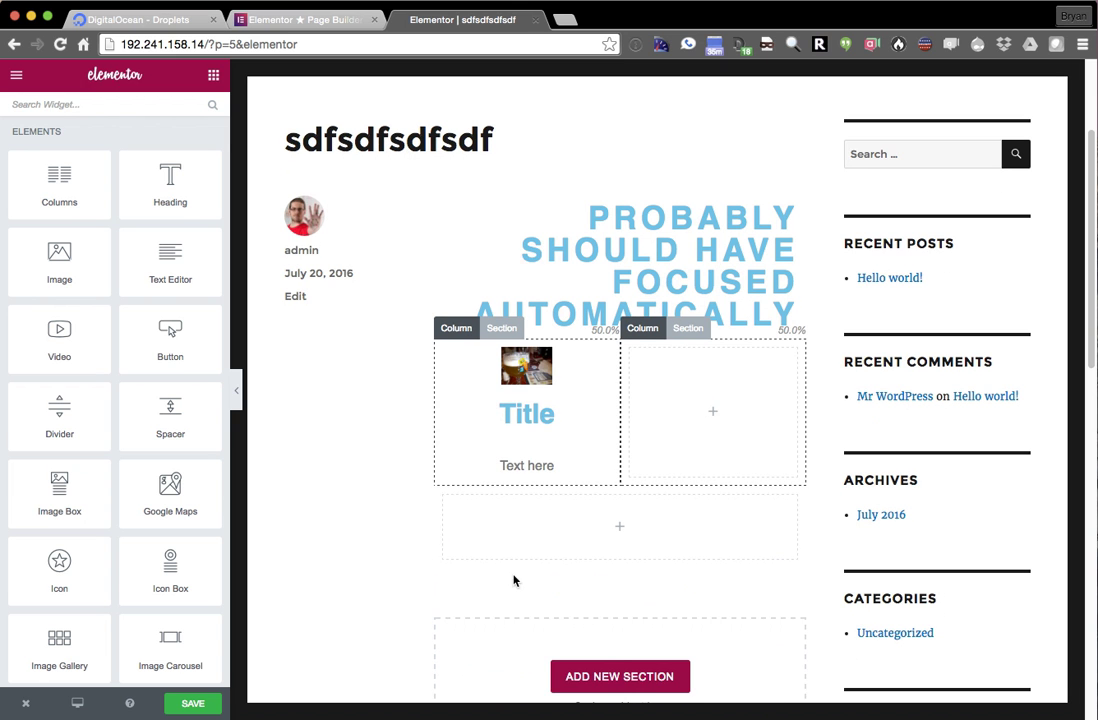
pyautogui.moveTo(526, 368); pyautogui.dragTo(610, 460)
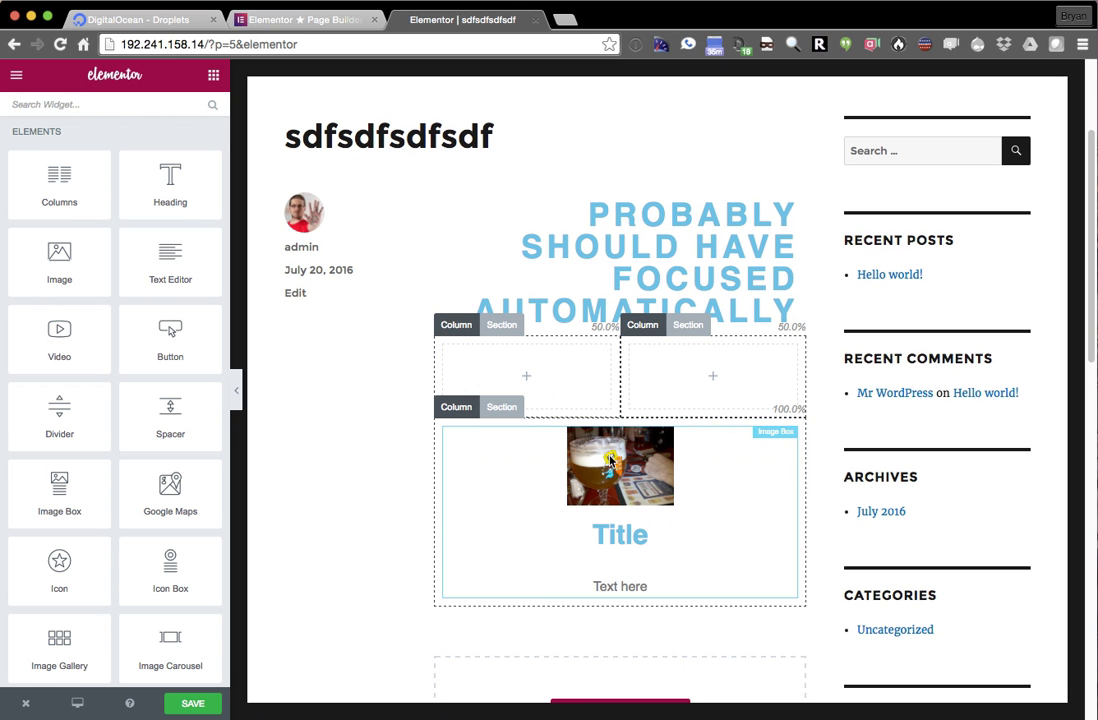
pyautogui.scroll(-2, 919, 503)
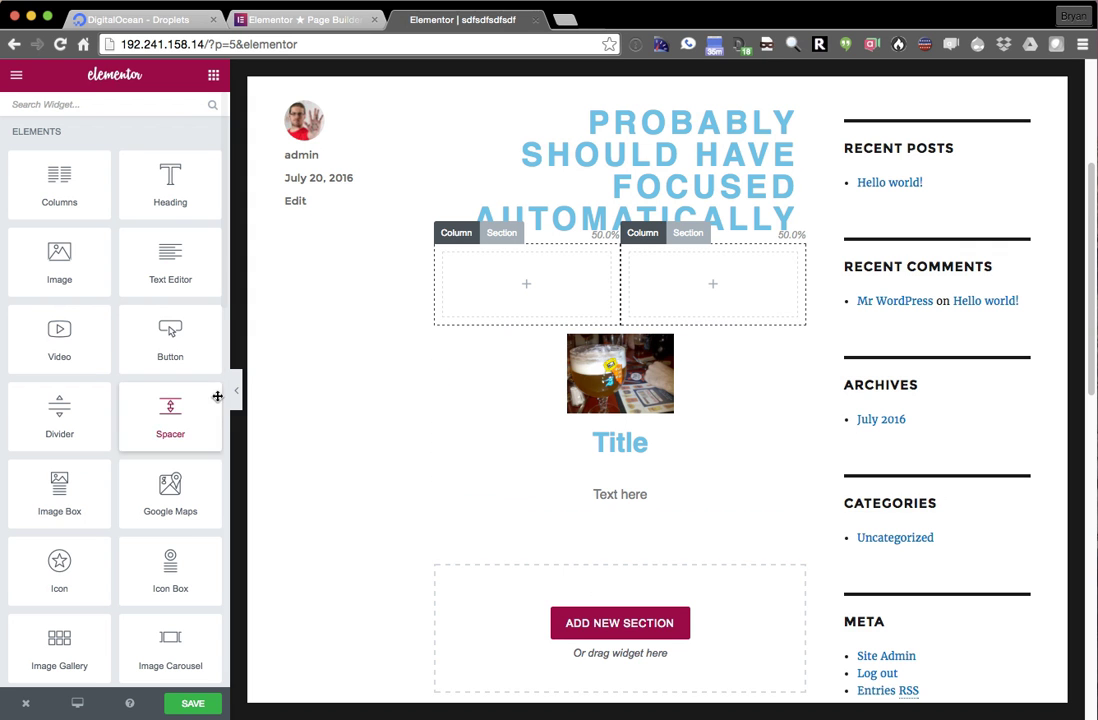
pyautogui.scroll(-1, 304, 412)
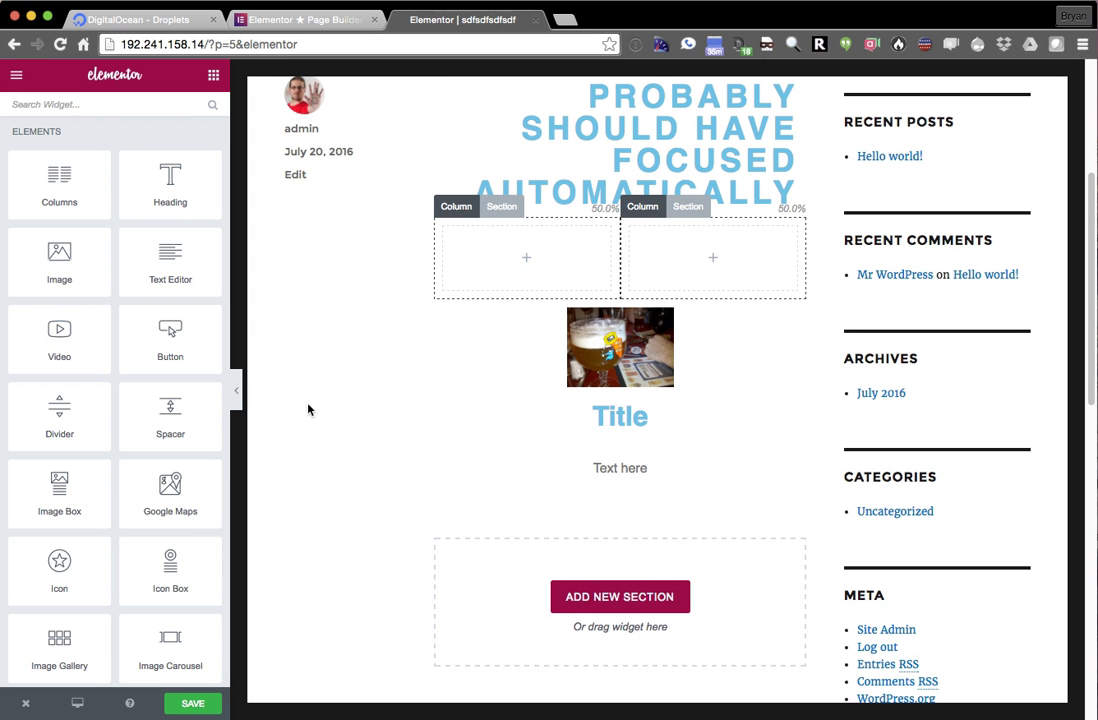
# - Retitle the Image Box 'Very impressive'
pyautogui.click(588, 378)
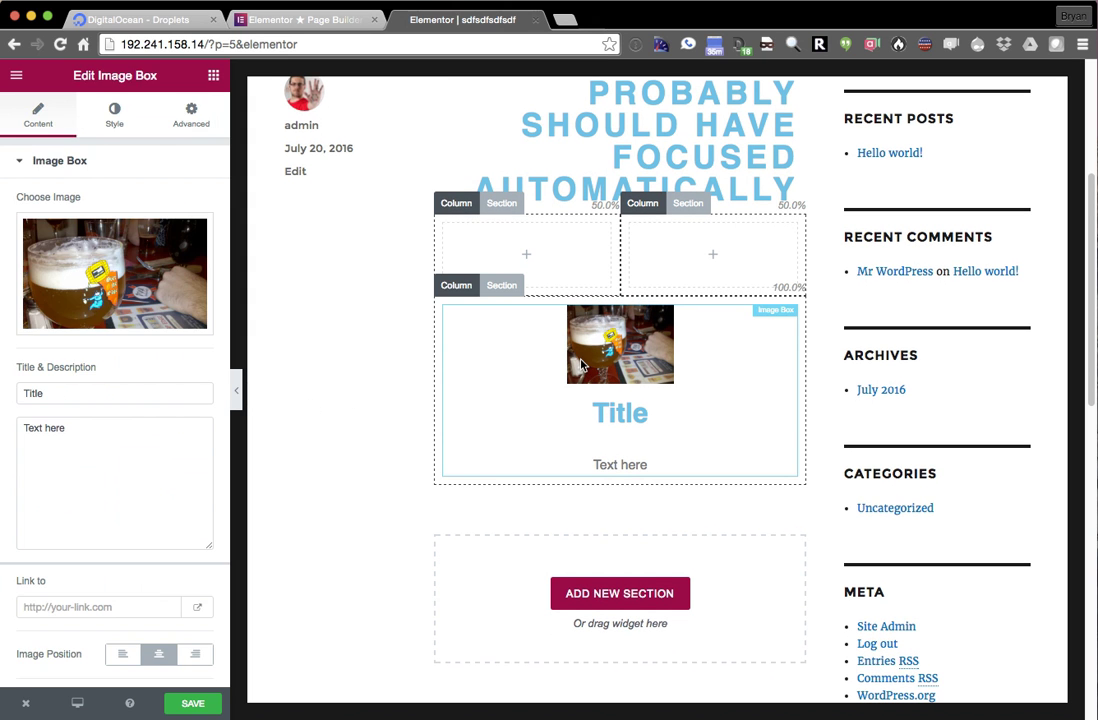
pyautogui.doubleClick(182, 393)
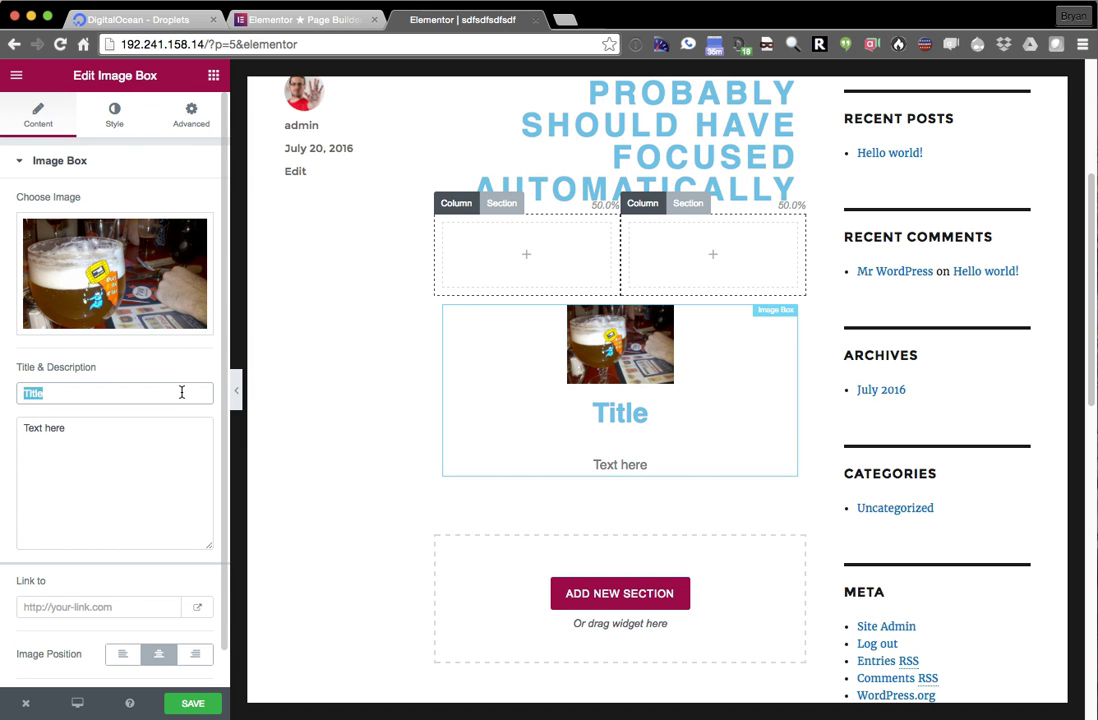
pyautogui.write('Very impressive')
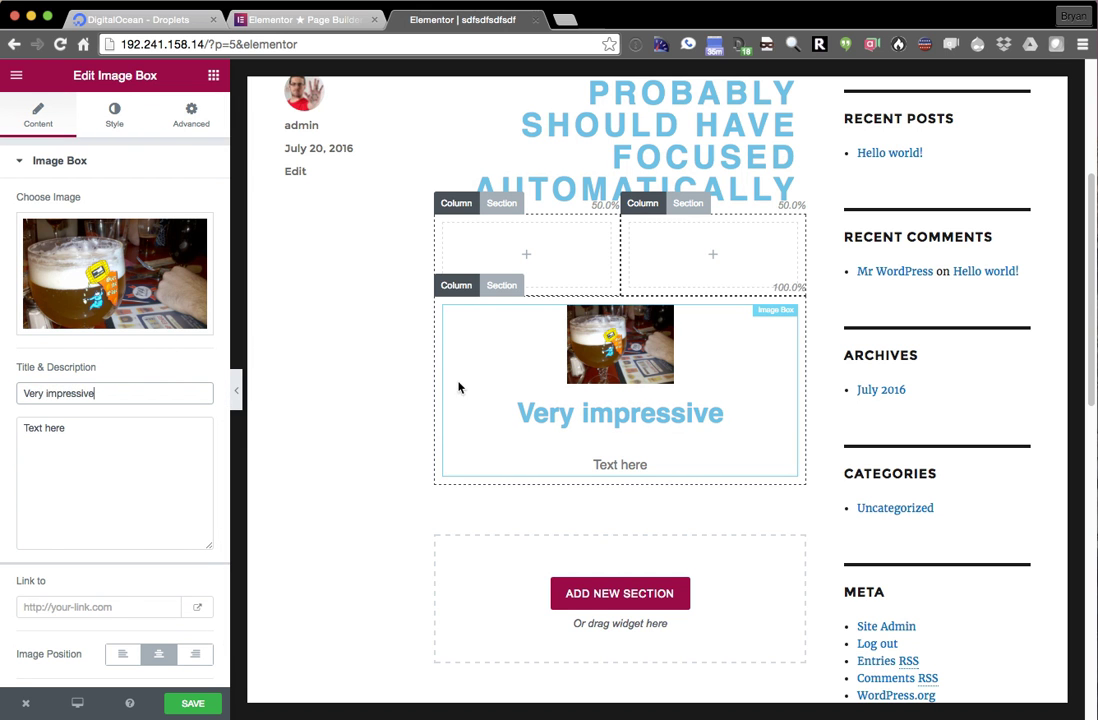
pyautogui.click(344, 373)
pyautogui.scroll(3, 344, 371)
pyautogui.scroll(-3, 350, 345)
pyautogui.scroll(2, 325, 368)
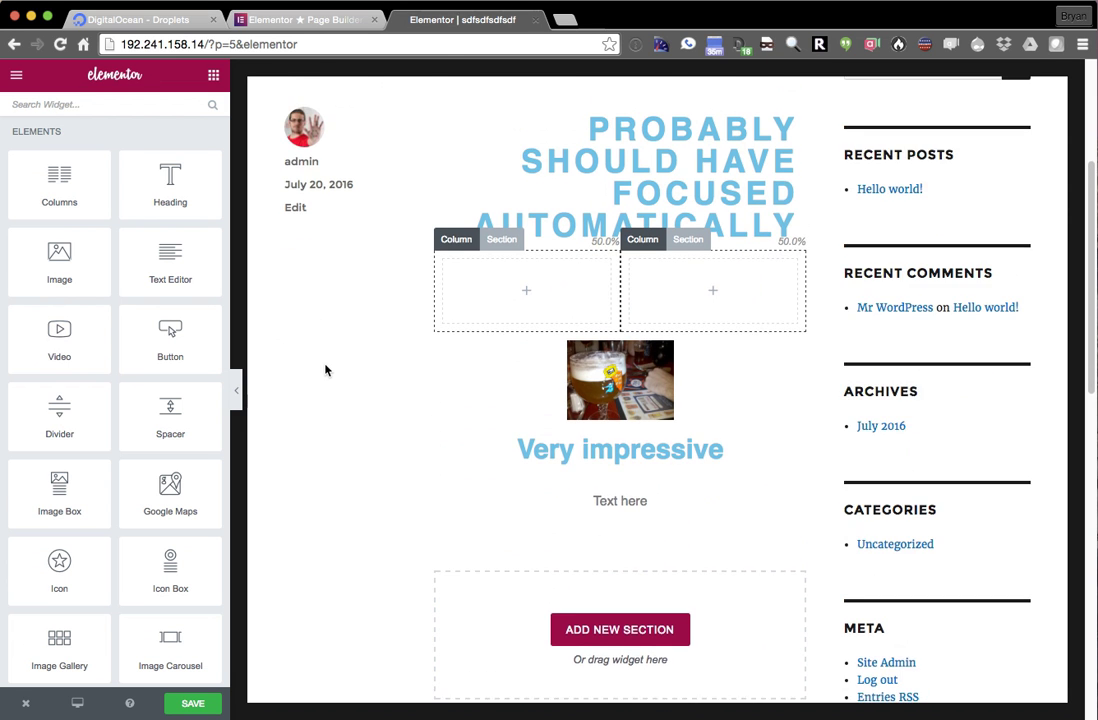
# - Add a Google Map with zoom 7, height 710 and Prevent Scroll on, then move it into the right column
pyautogui.moveTo(167, 507); pyautogui.dragTo(529, 341)
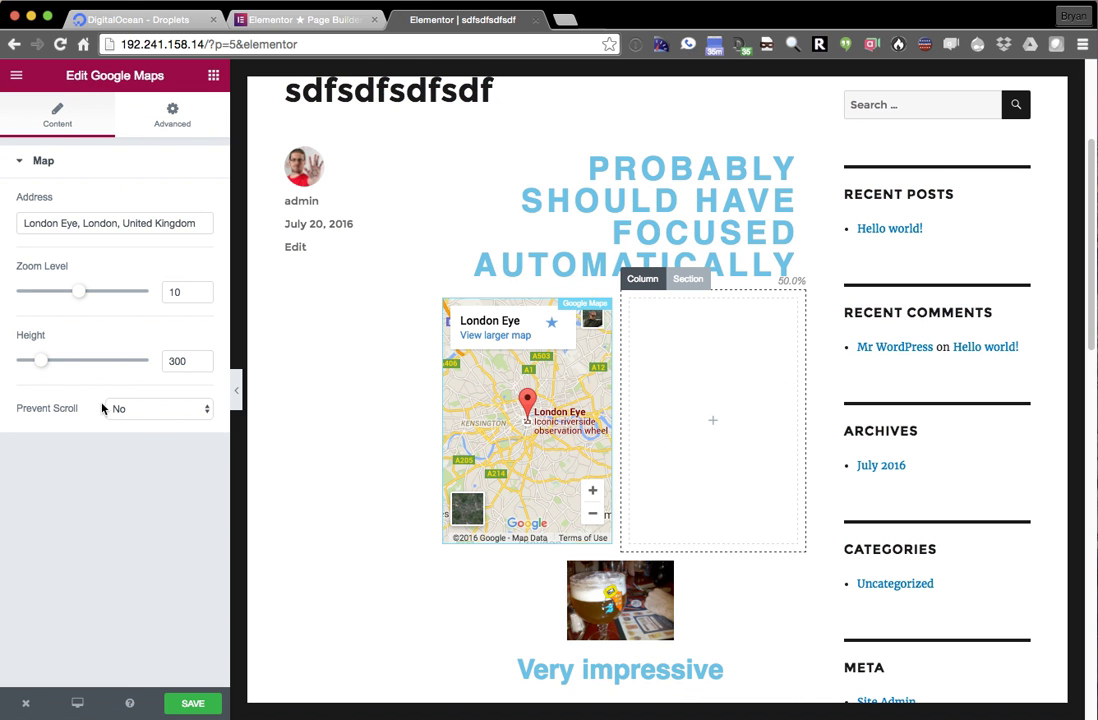
pyautogui.moveTo(46, 366); pyautogui.dragTo(21, 365)
pyautogui.moveTo(83, 297); pyautogui.dragTo(58, 292)
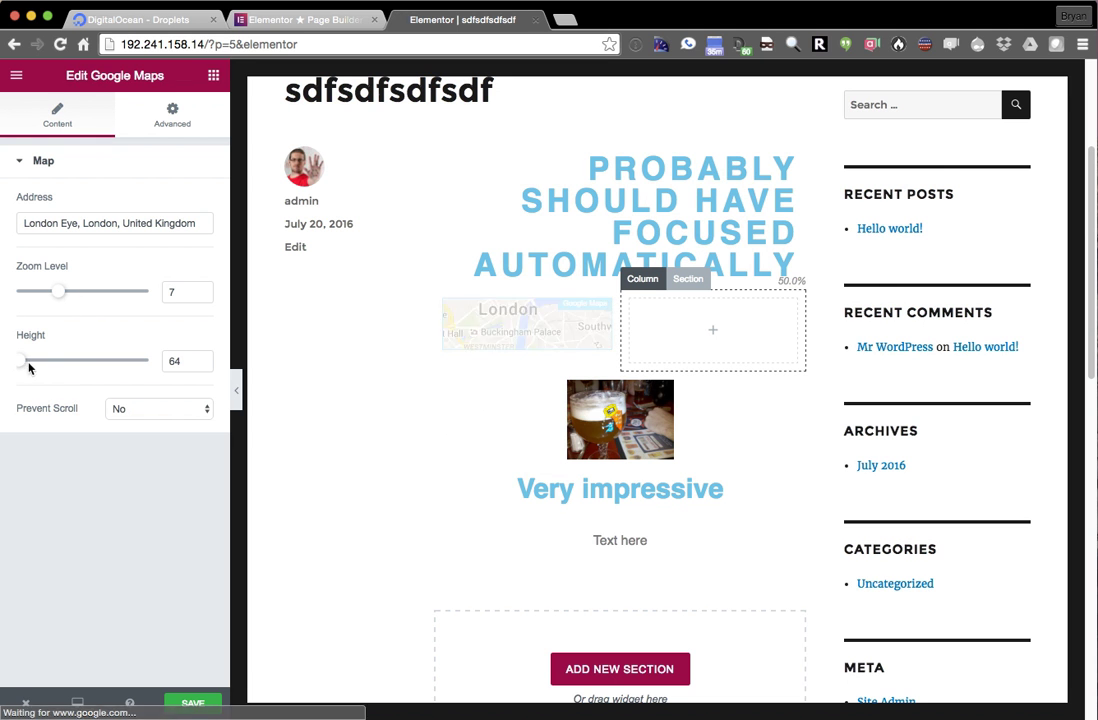
pyautogui.moveTo(69, 360); pyautogui.dragTo(80, 360)
pyautogui.click(157, 412)
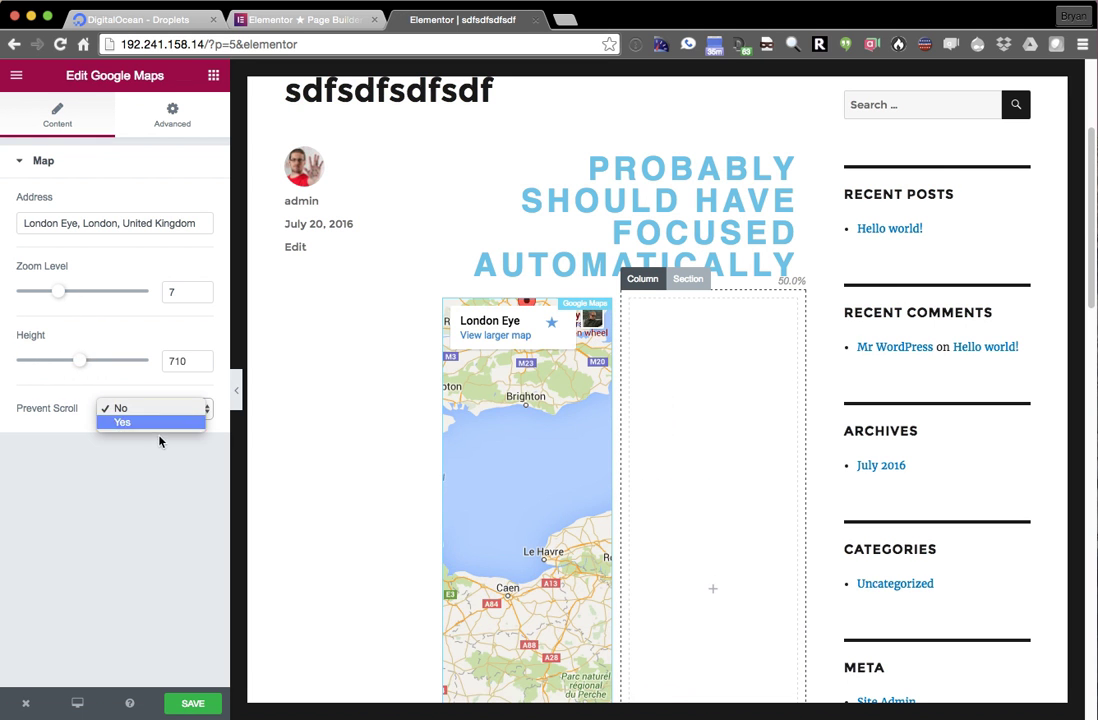
pyautogui.click(152, 423)
pyautogui.moveTo(520, 512); pyautogui.dragTo(686, 343)
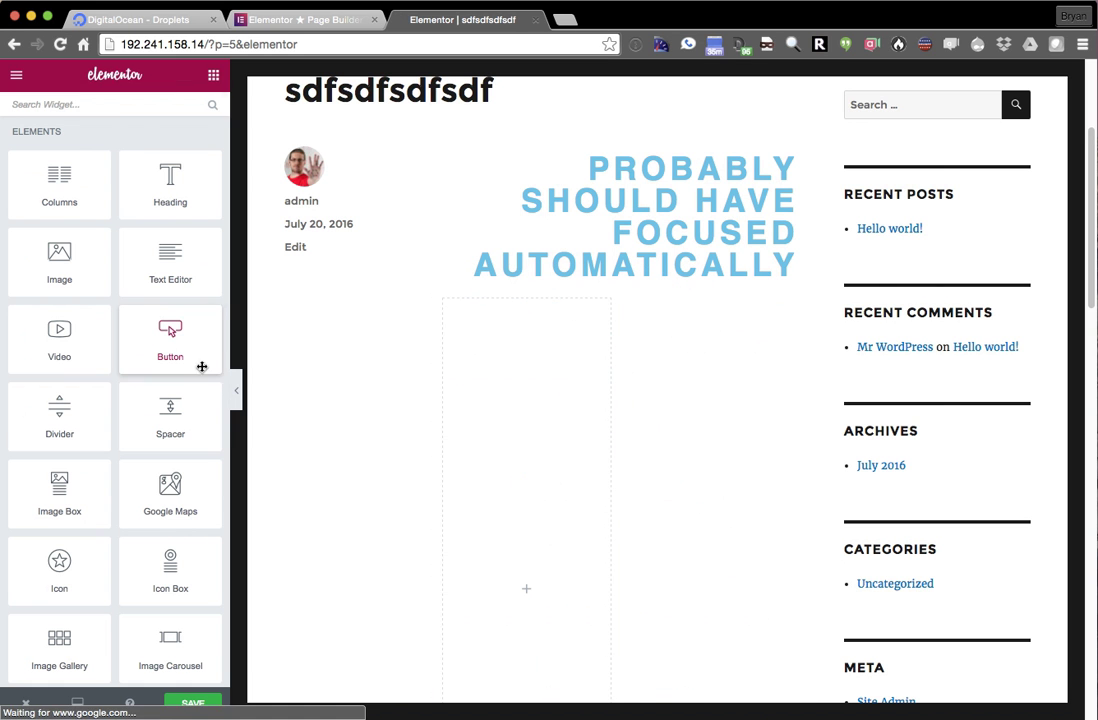
# - Add a Text Editor widget to the left column reading 'Working on a smaller element in real time.'
pyautogui.moveTo(156, 273); pyautogui.dragTo(502, 554)
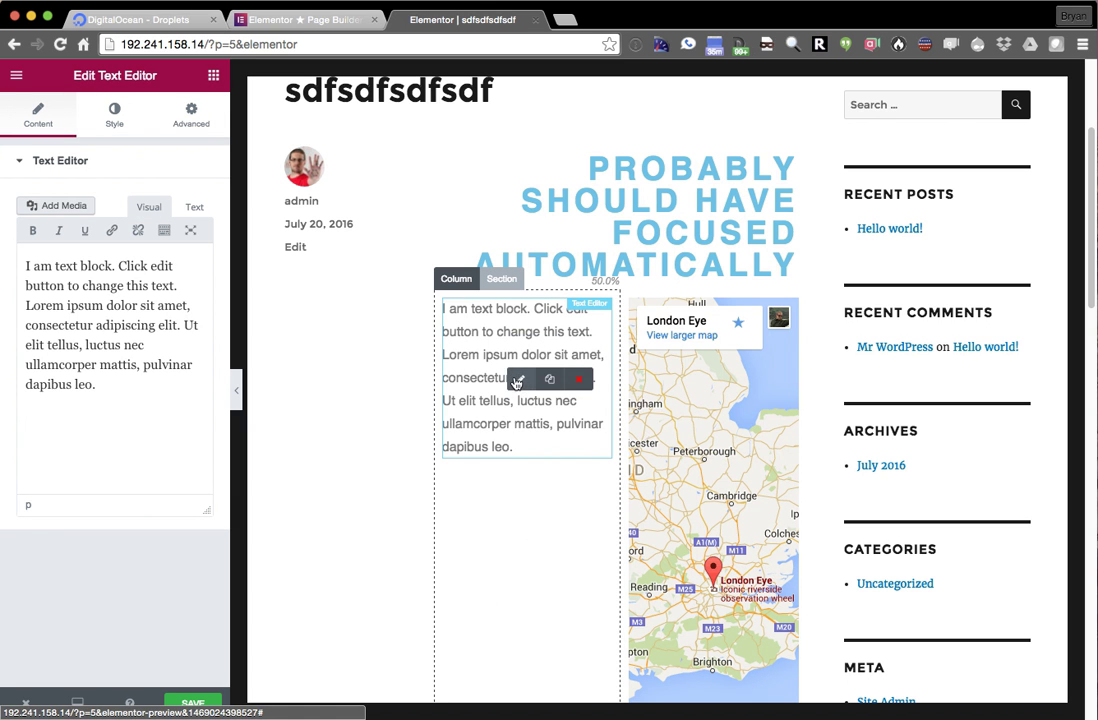
pyautogui.click(155, 303)
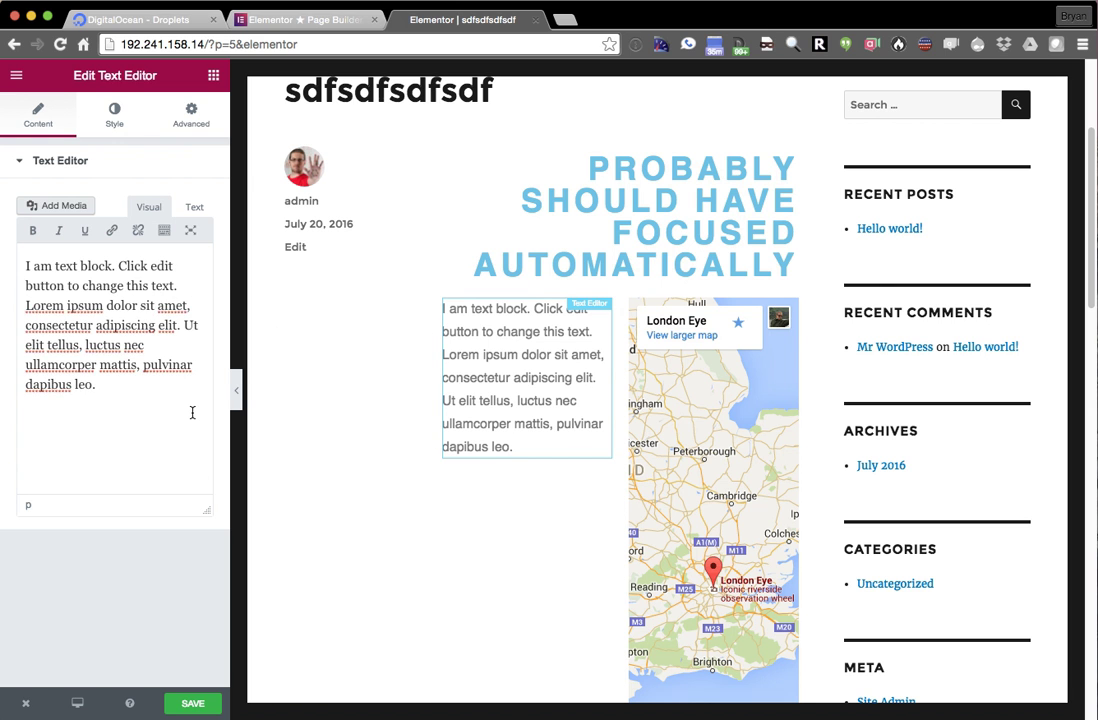
pyautogui.moveTo(192, 412); pyautogui.dragTo(50, 267)
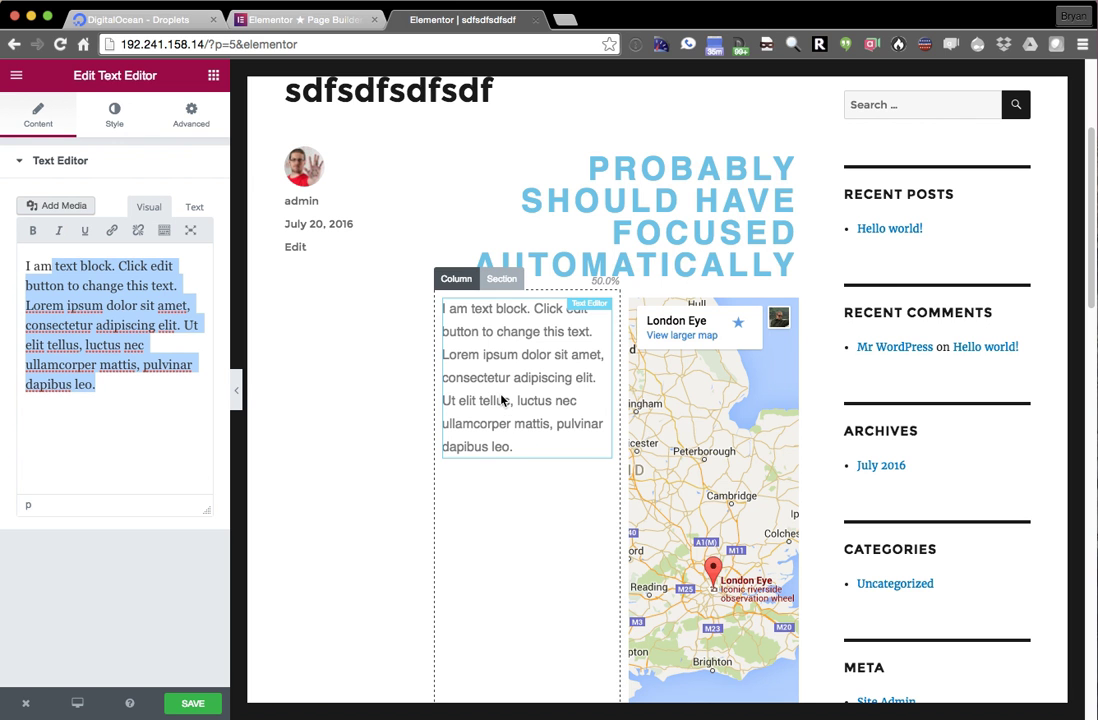
pyautogui.click(112, 302)
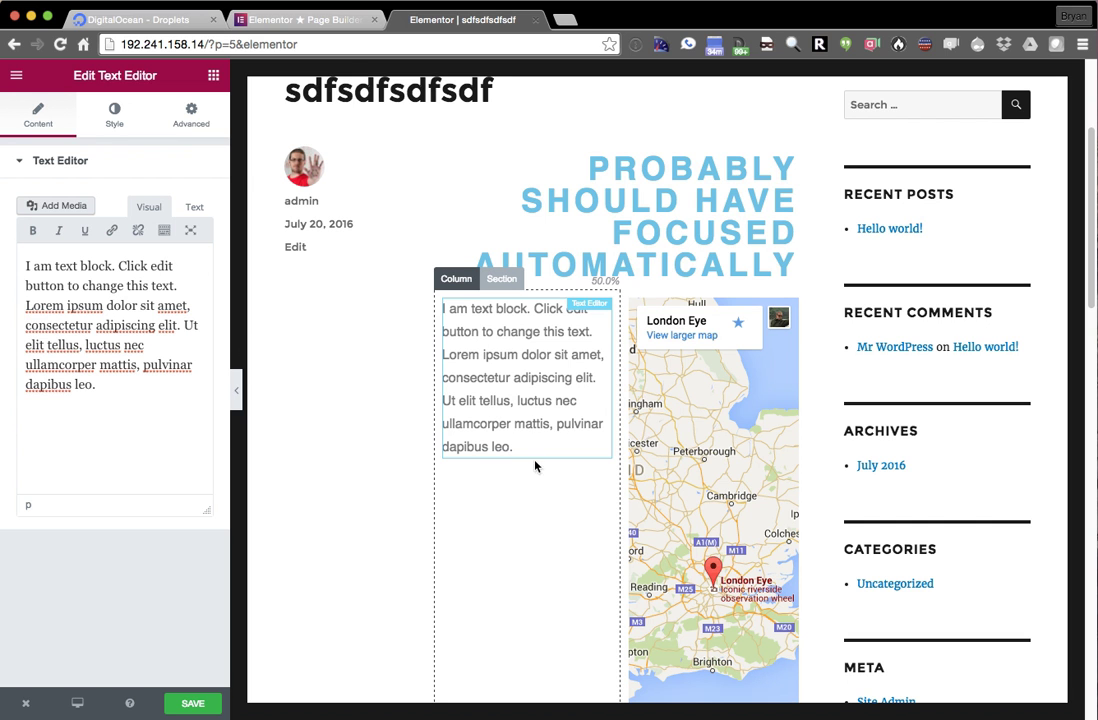
pyautogui.tripleClick(40, 318)
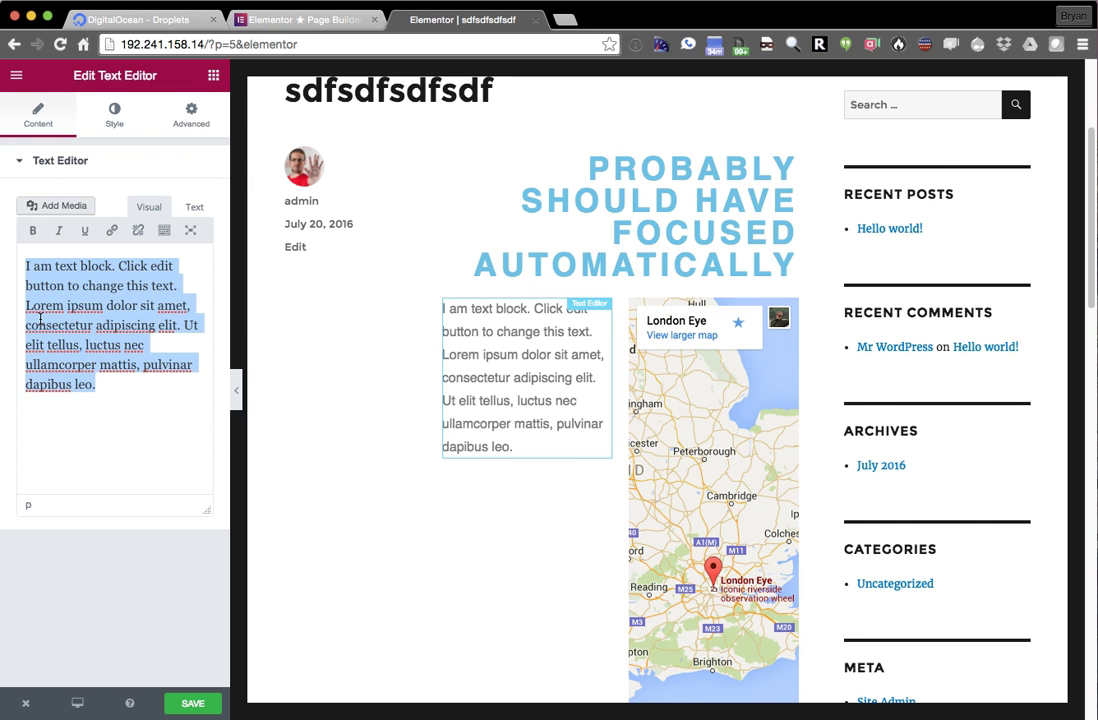
pyautogui.write('Working')
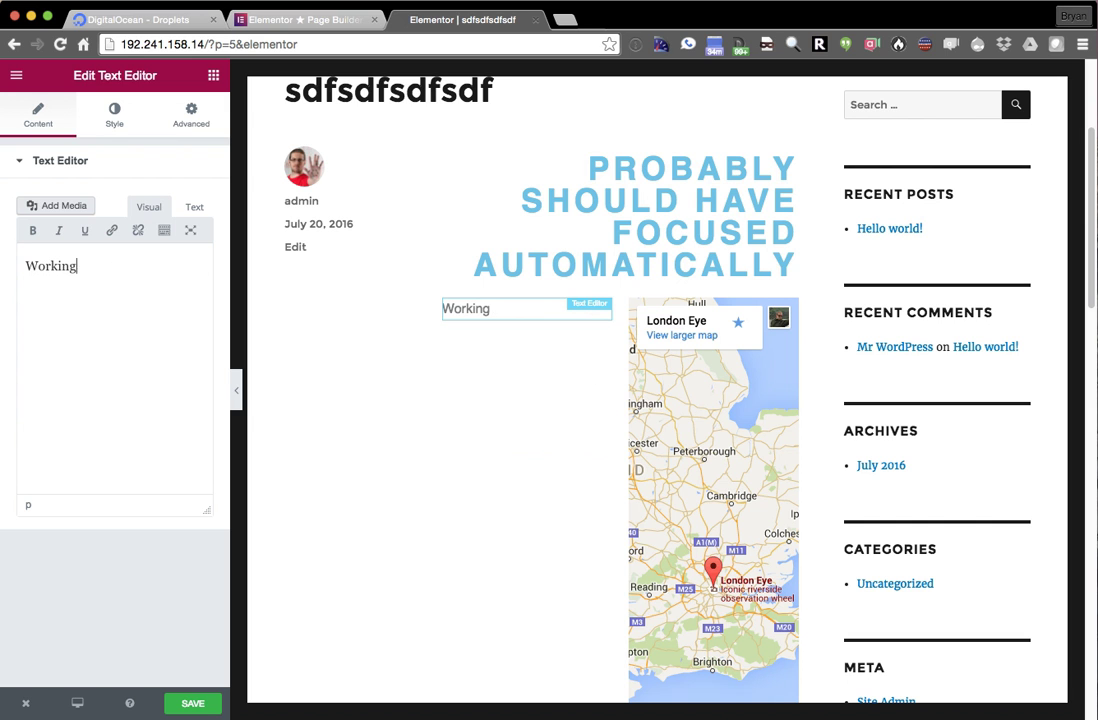
pyautogui.write(' on a smaller element in real time.')
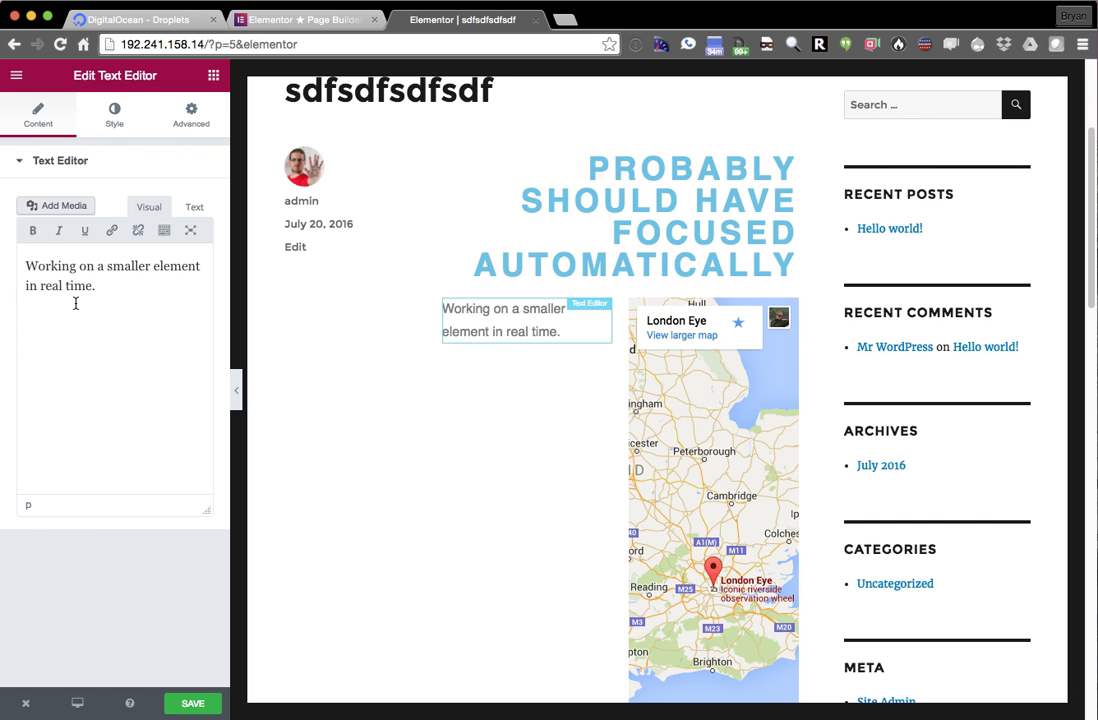
# - Make the sentence bold and format it as Heading 1
pyautogui.press('super+a')
pyautogui.click(187, 337)
pyautogui.press('Return')
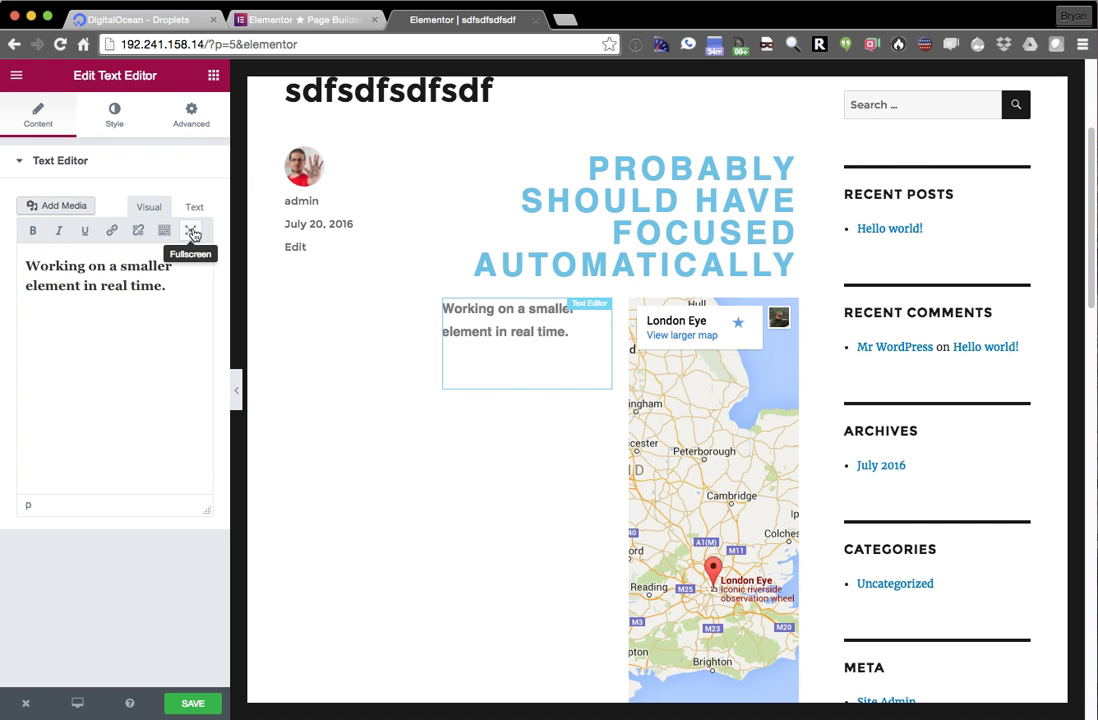
pyautogui.click(160, 230)
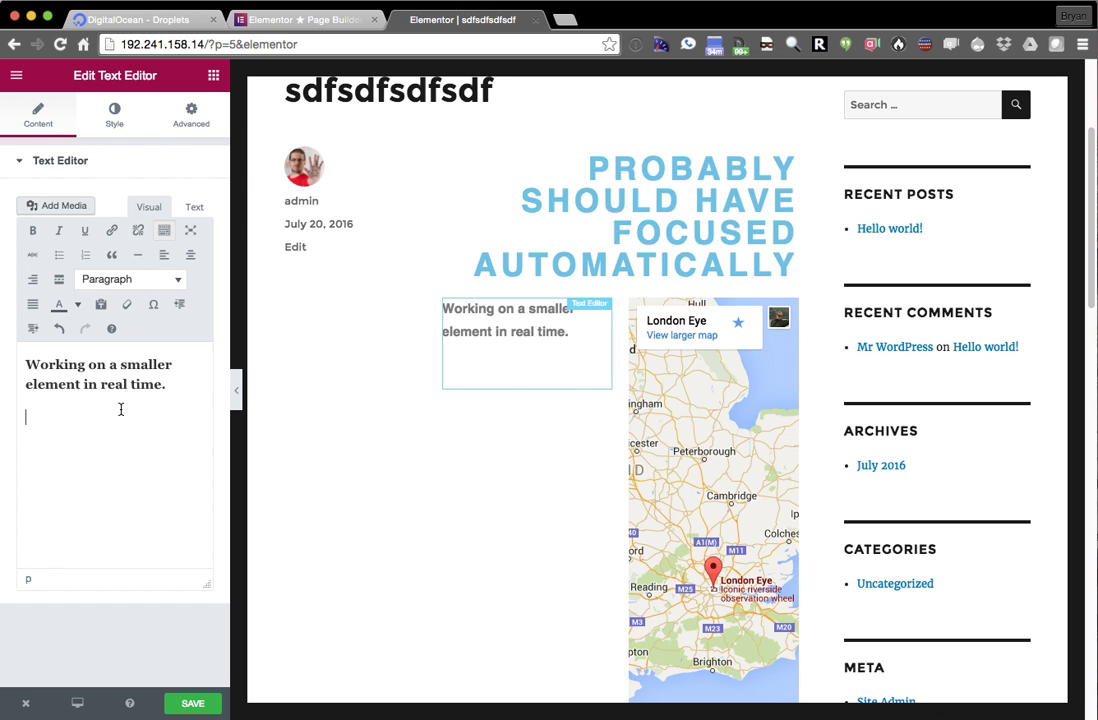
pyautogui.doubleClick(104, 382)
pyautogui.click(137, 280)
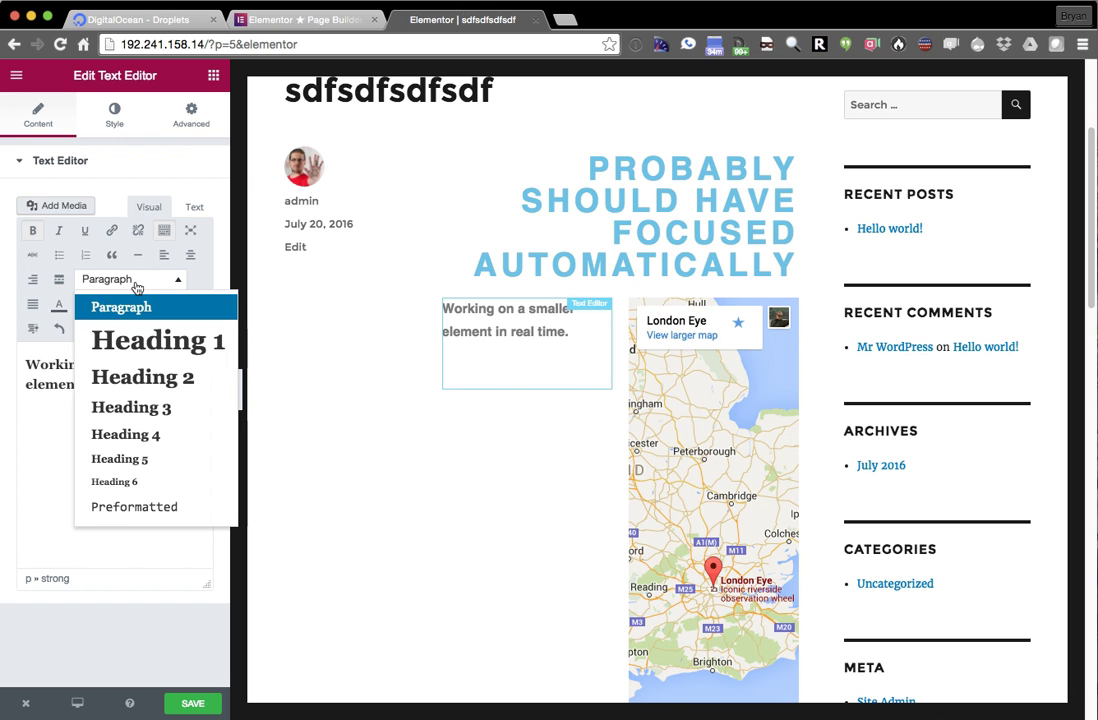
pyautogui.click(115, 338)
pyautogui.click(165, 487)
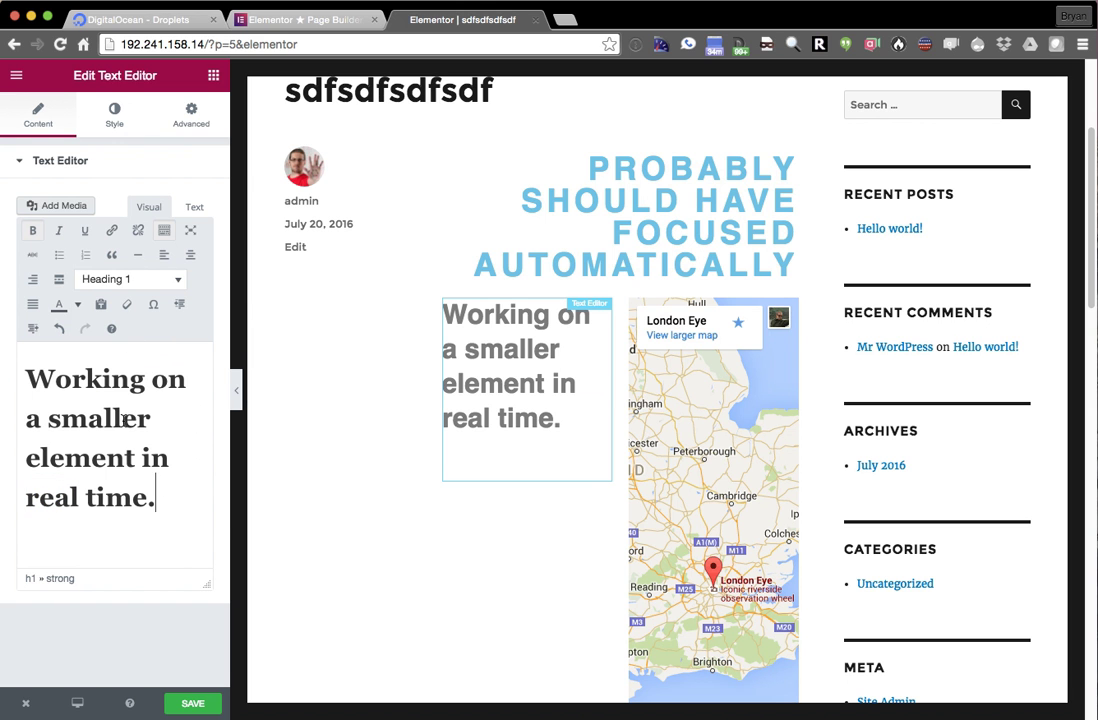
pyautogui.click(213, 76)
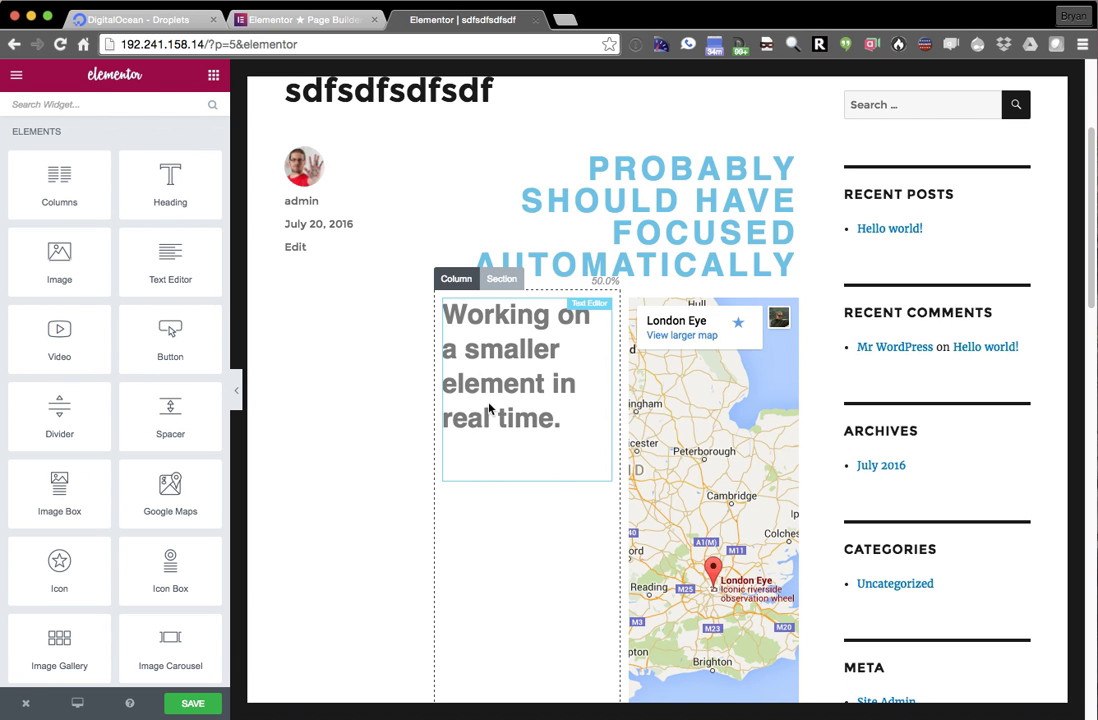
# - Add a Heading widget to the left column and set its title to Stuff
pyautogui.scroll(-1, 130, 386)
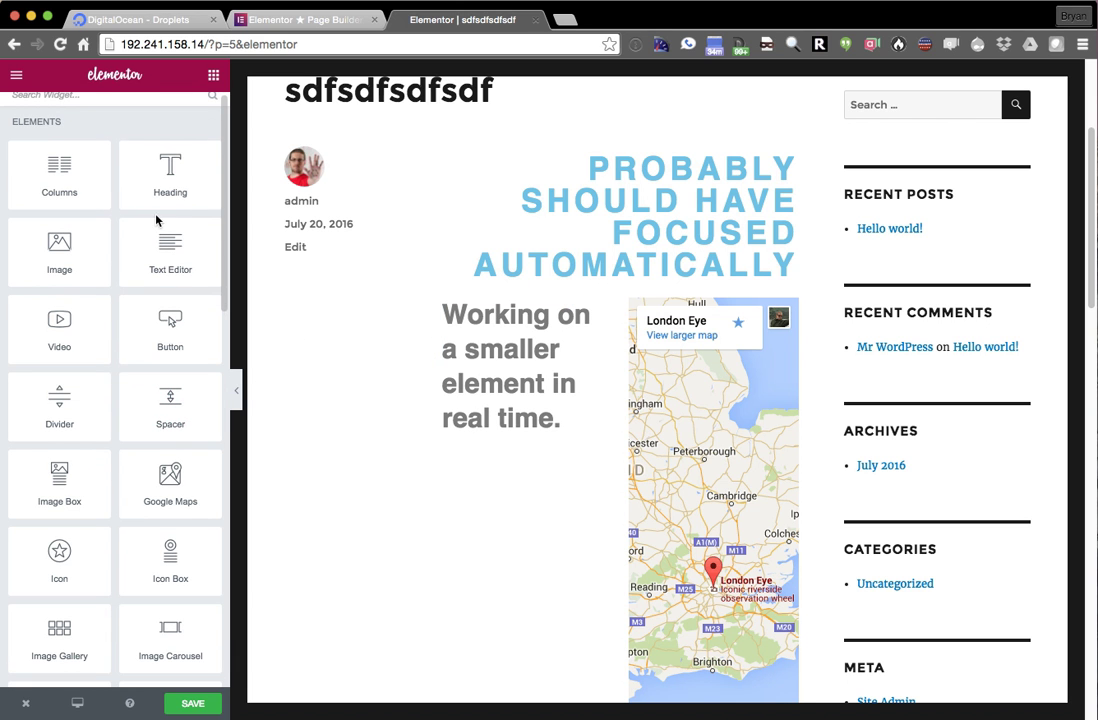
pyautogui.moveTo(150, 181); pyautogui.dragTo(549, 322)
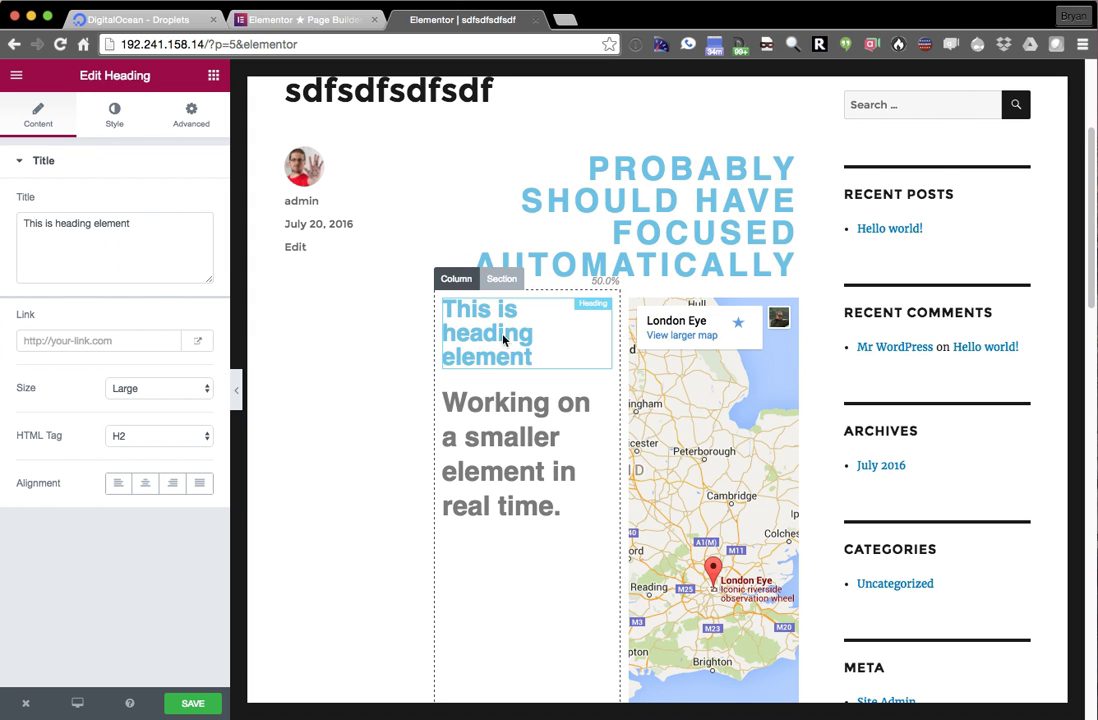
pyautogui.tripleClick(137, 233)
pyautogui.write('T')
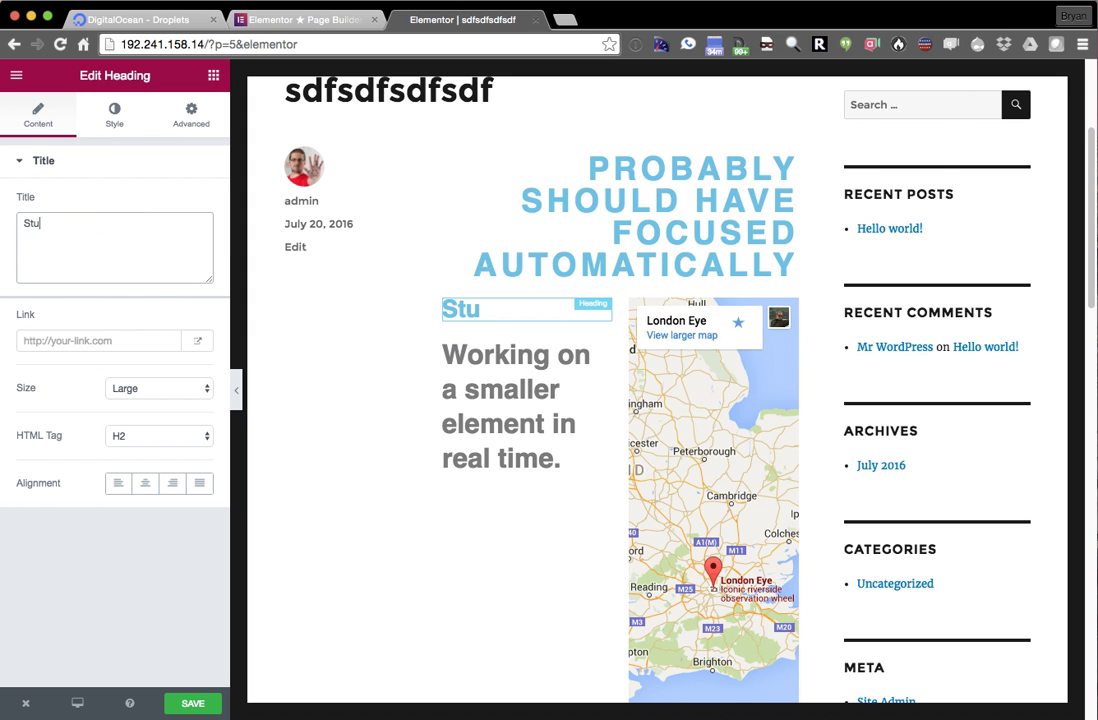
# - Move the Stuff heading above the 'Working on a smaller element in real time.' text block
pyautogui.click(530, 383)
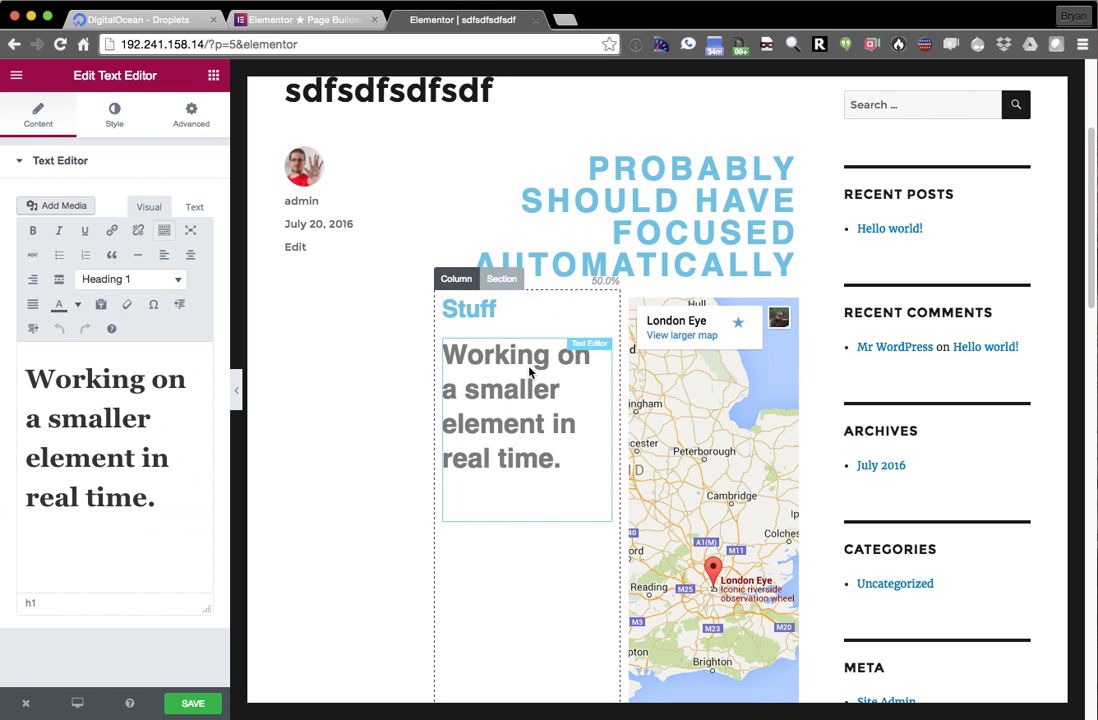
pyautogui.moveTo(512, 359); pyautogui.dragTo(536, 396)
pyautogui.moveTo(505, 470); pyautogui.dragTo(483, 340)
pyautogui.moveTo(483, 510); pyautogui.dragTo(478, 289)
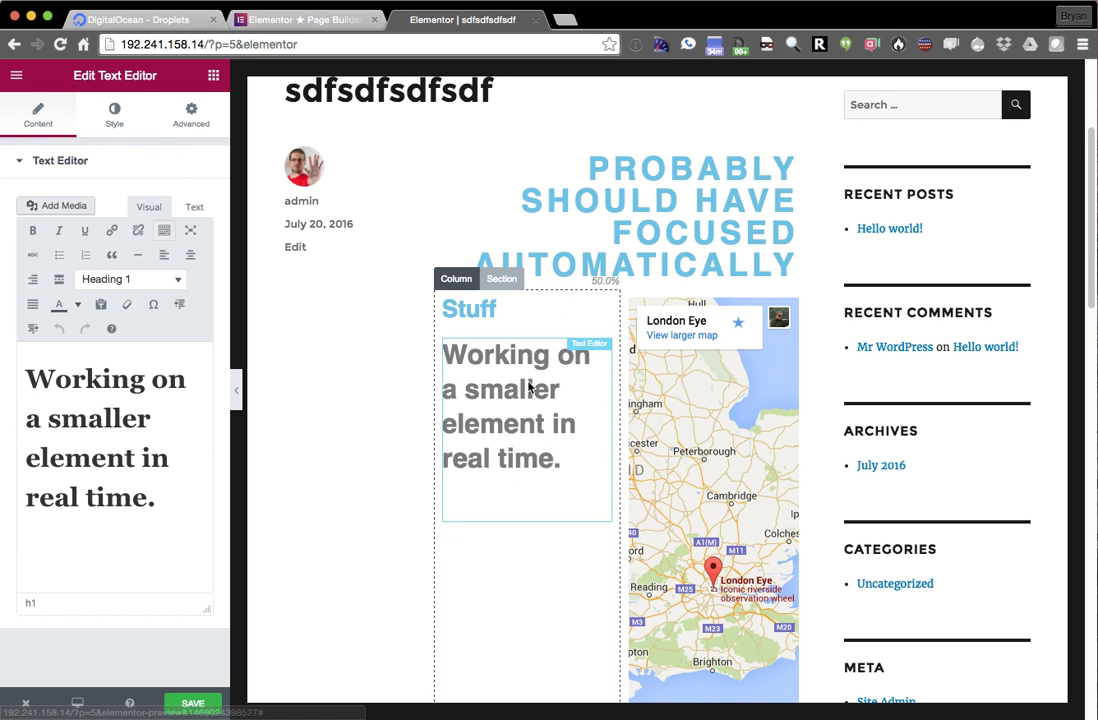
pyautogui.click(482, 310)
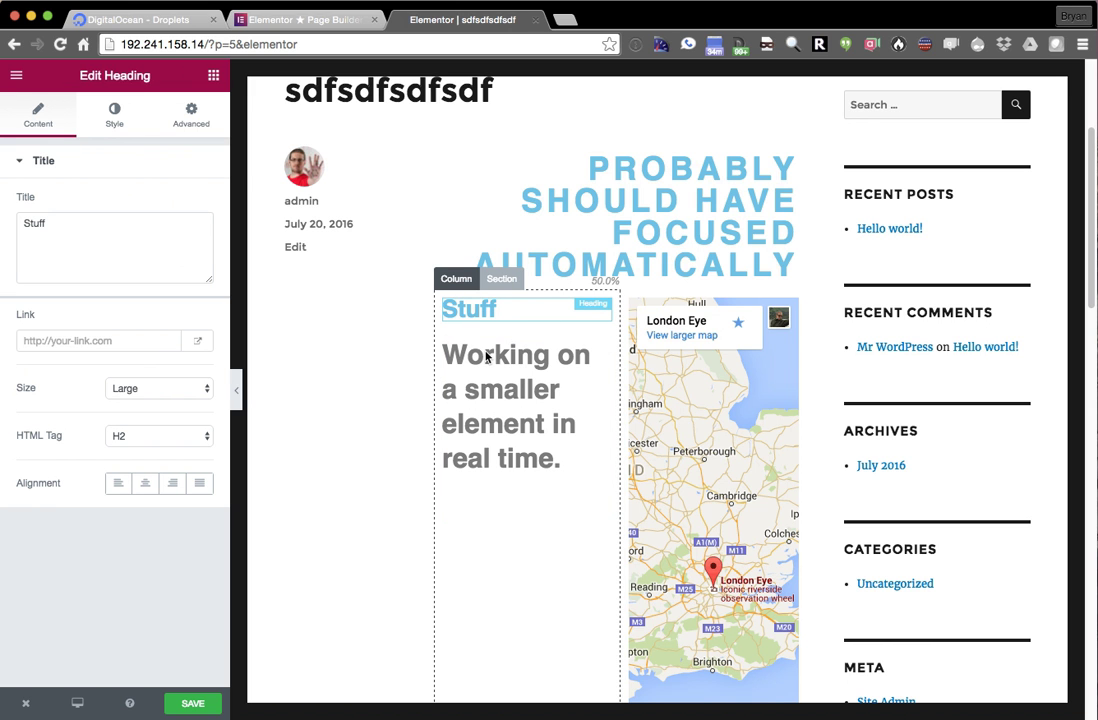
pyautogui.click(490, 358)
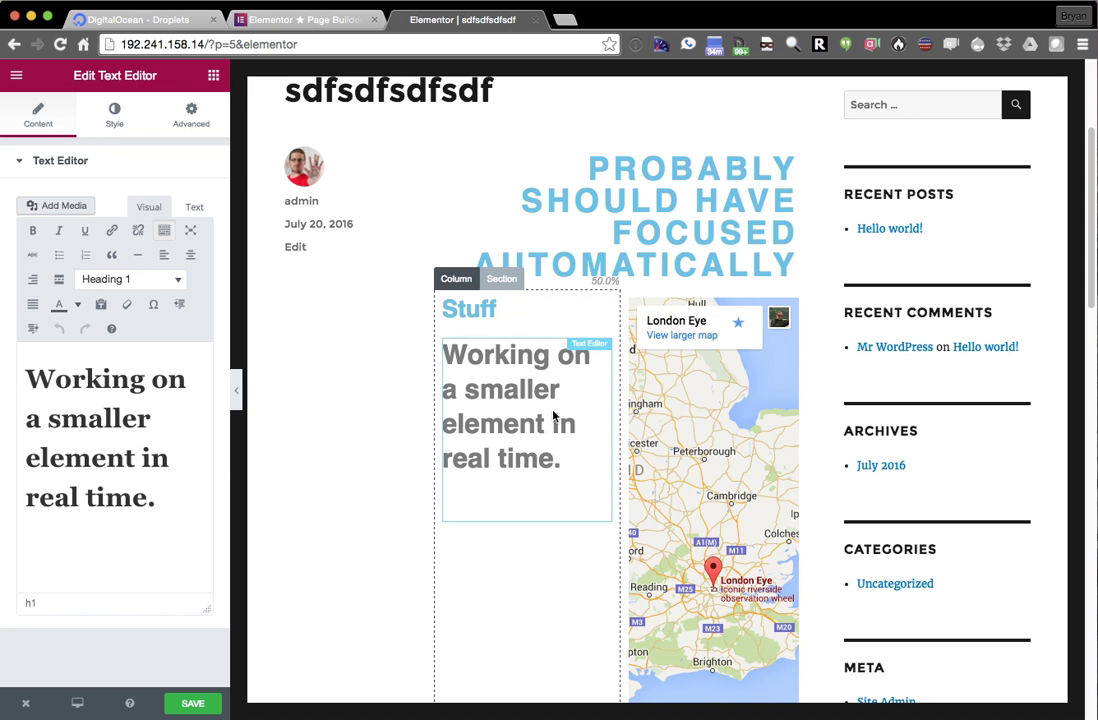
# - Format the text block's sentence as Heading 2
pyautogui.tripleClick(148, 438)
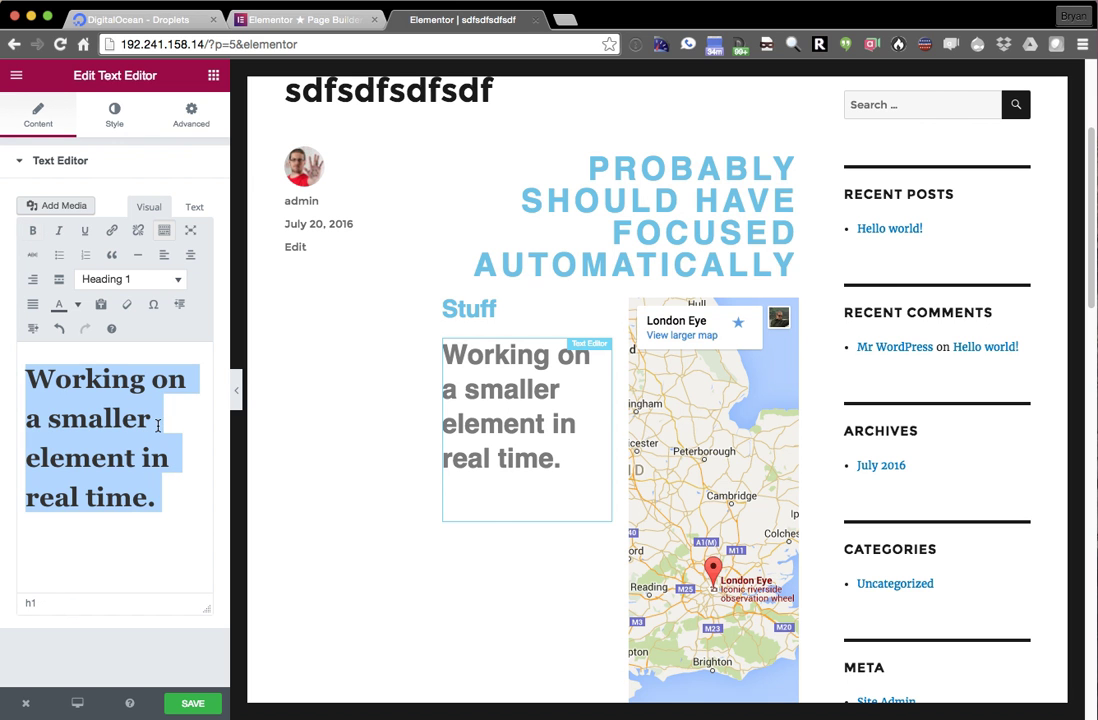
pyautogui.click(187, 506)
pyautogui.moveTo(187, 506); pyautogui.dragTo(128, 335)
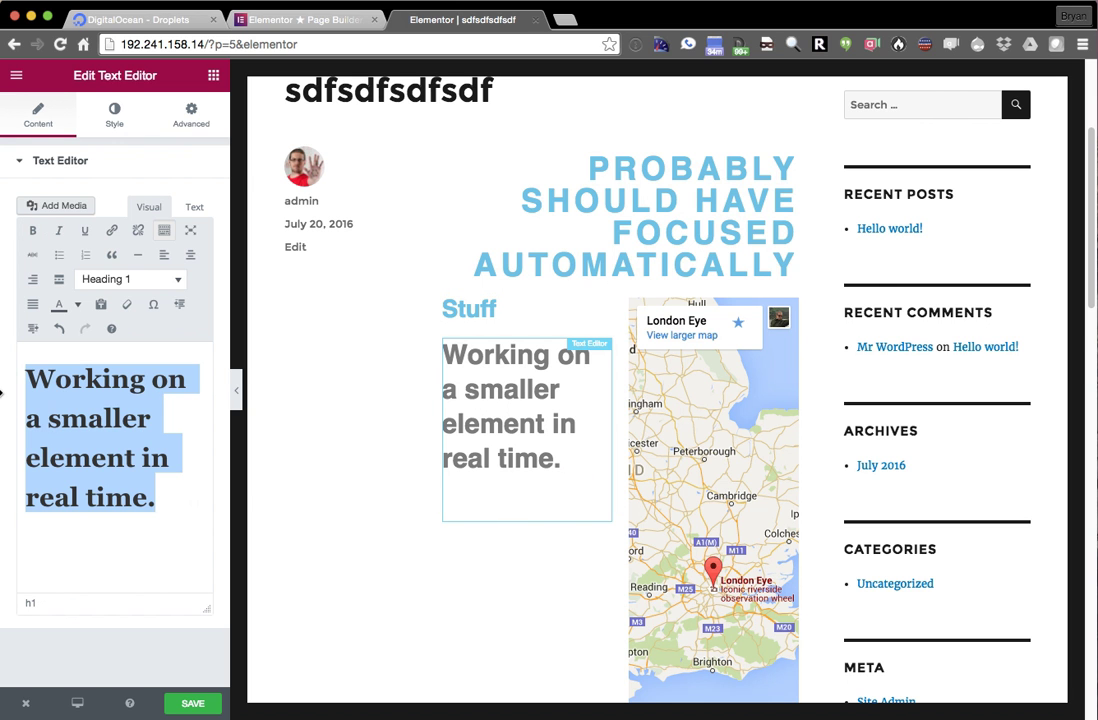
pyautogui.click(120, 280)
pyautogui.click(130, 380)
# - Add three paragraphs below it: fsdfsfsf, dsfsdfsdfsdfsdf and fdsdf
pyautogui.click(119, 468)
pyautogui.press('Return')
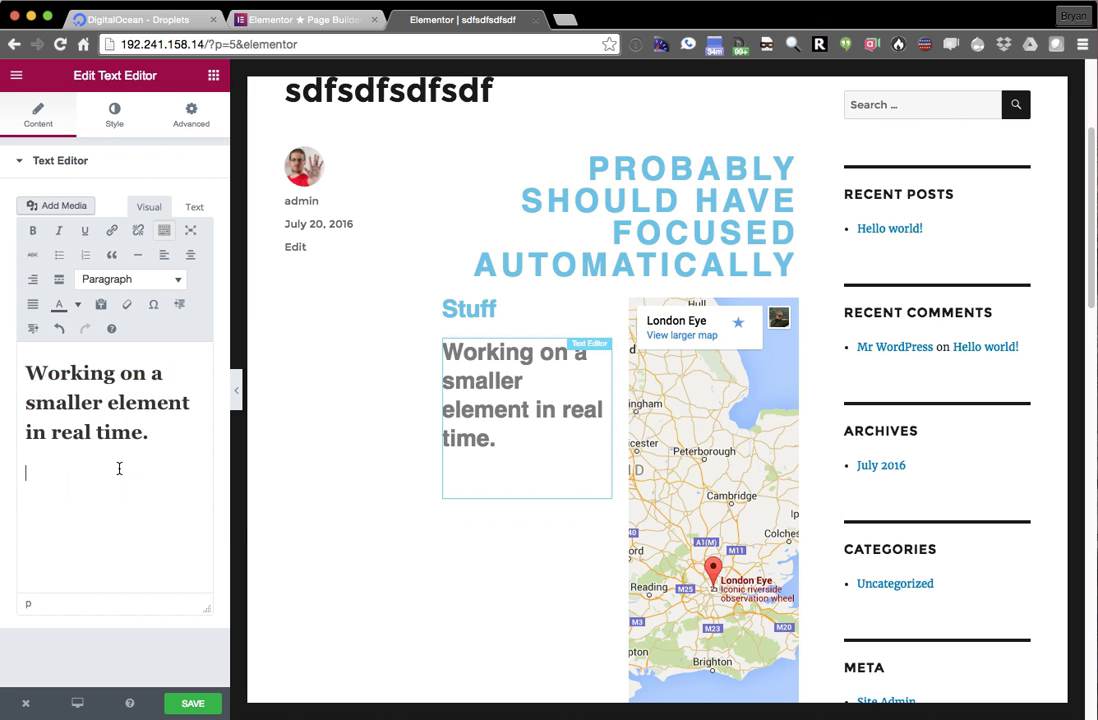
pyautogui.write('fsdfsfsf')
pyautogui.press('Return')
pyautogui.write('dsfsdfsdfsdfsdf')
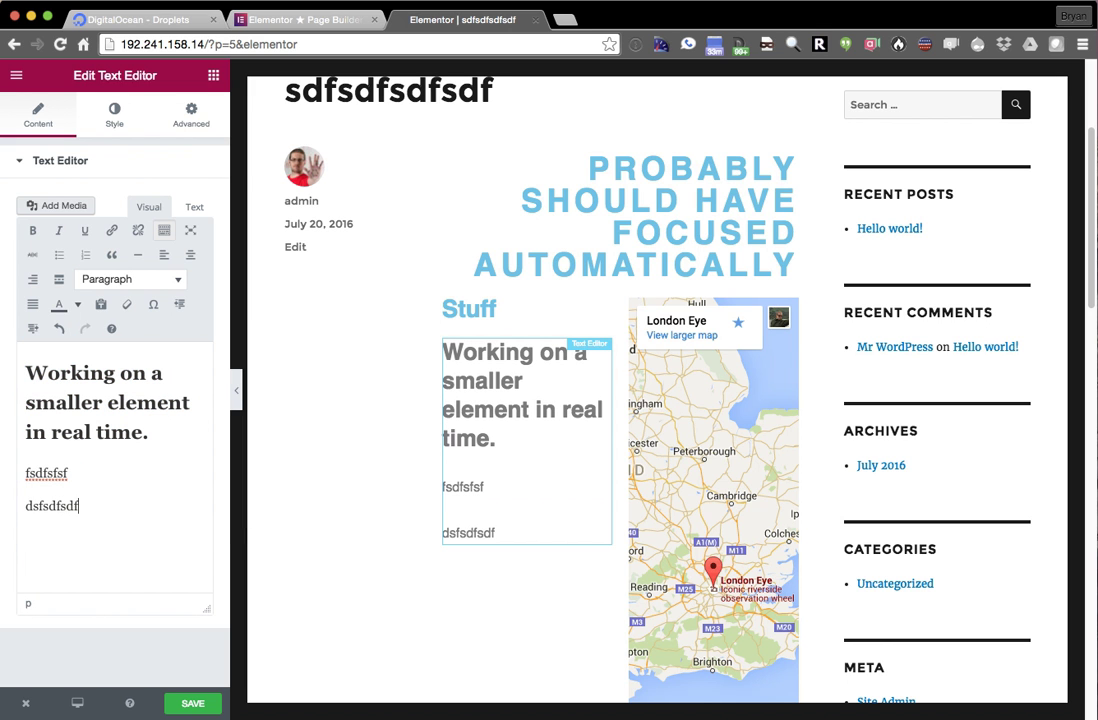
pyautogui.press('Return')
pyautogui.write('fdsdf')
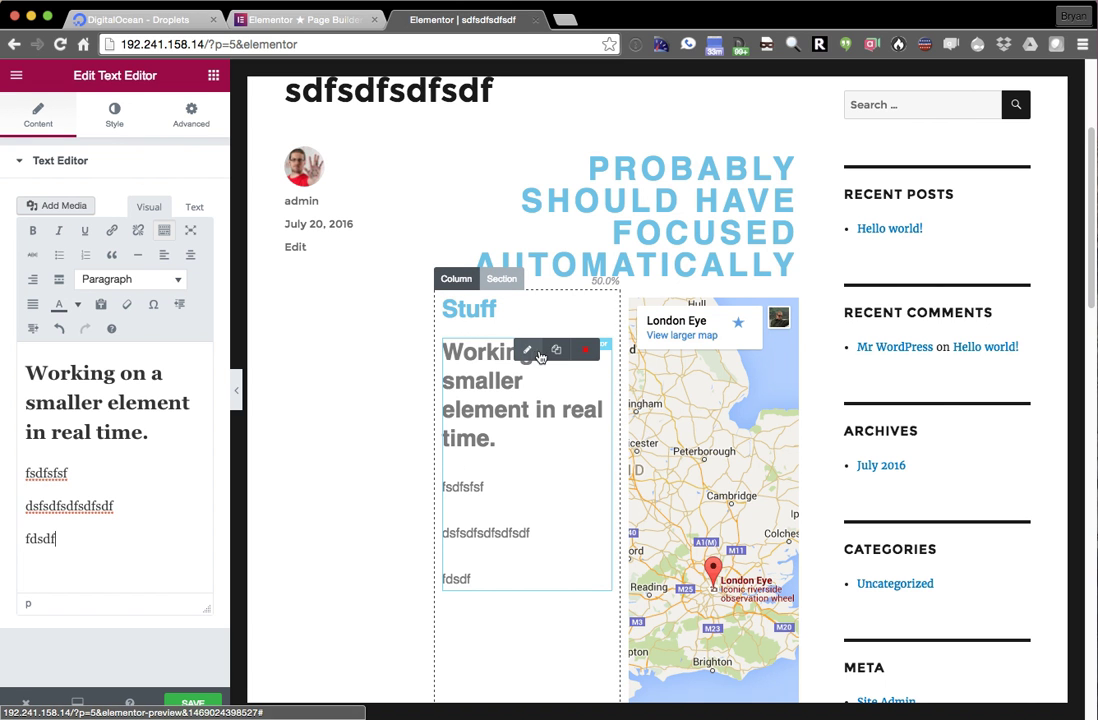
# - Duplicate the text block and the Stuff heading in the left column
pyautogui.click(556, 349)
pyautogui.scroll(-2, 529, 458)
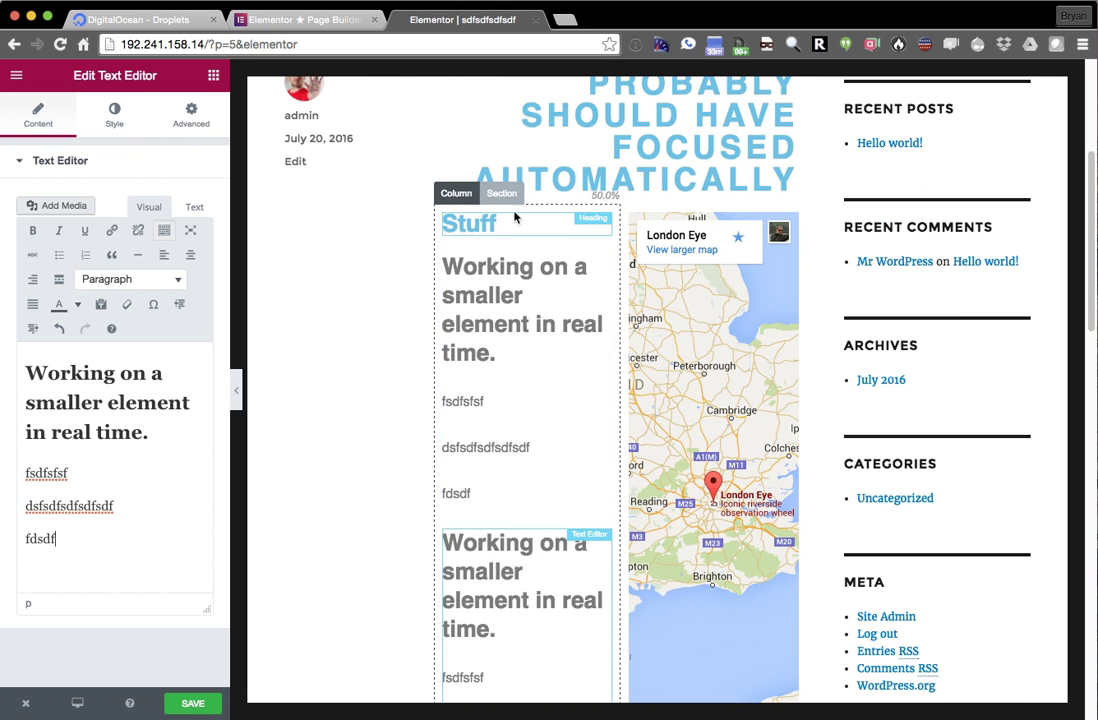
pyautogui.click(538, 222)
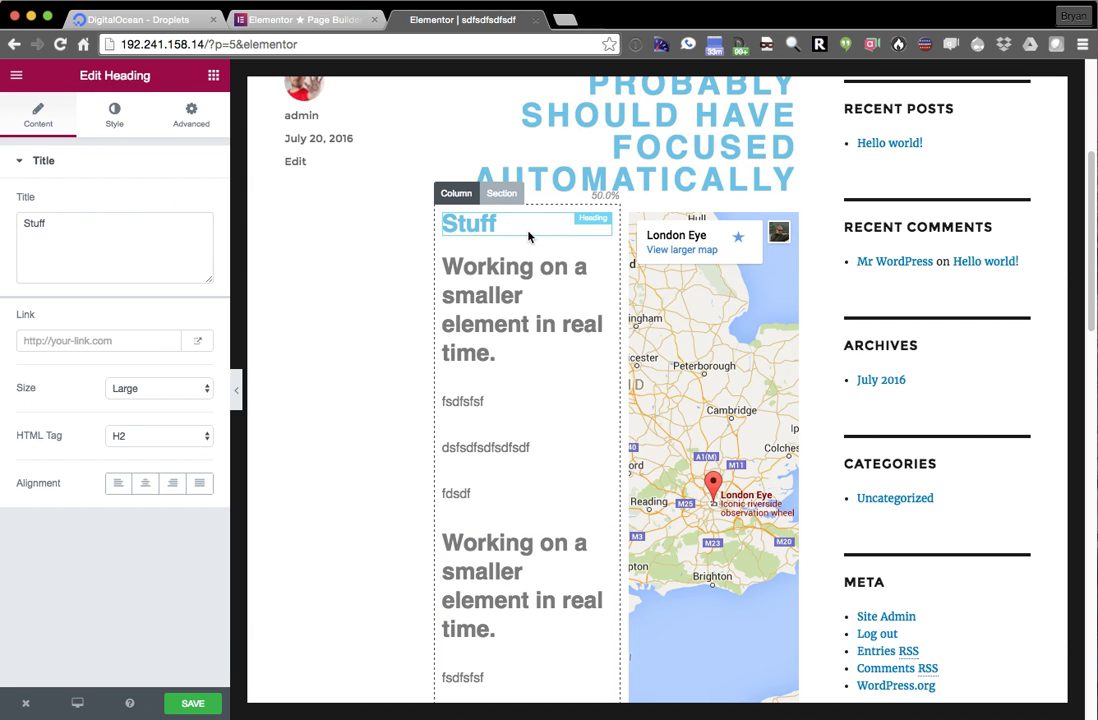
pyautogui.click(519, 223)
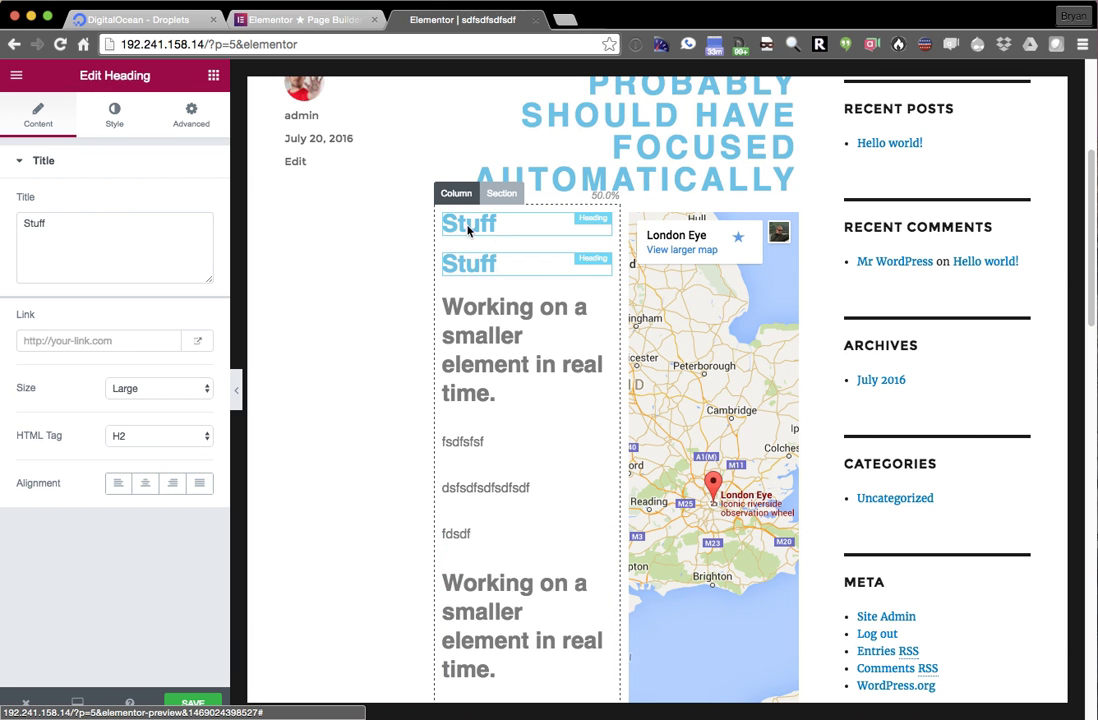
pyautogui.moveTo(464, 228)
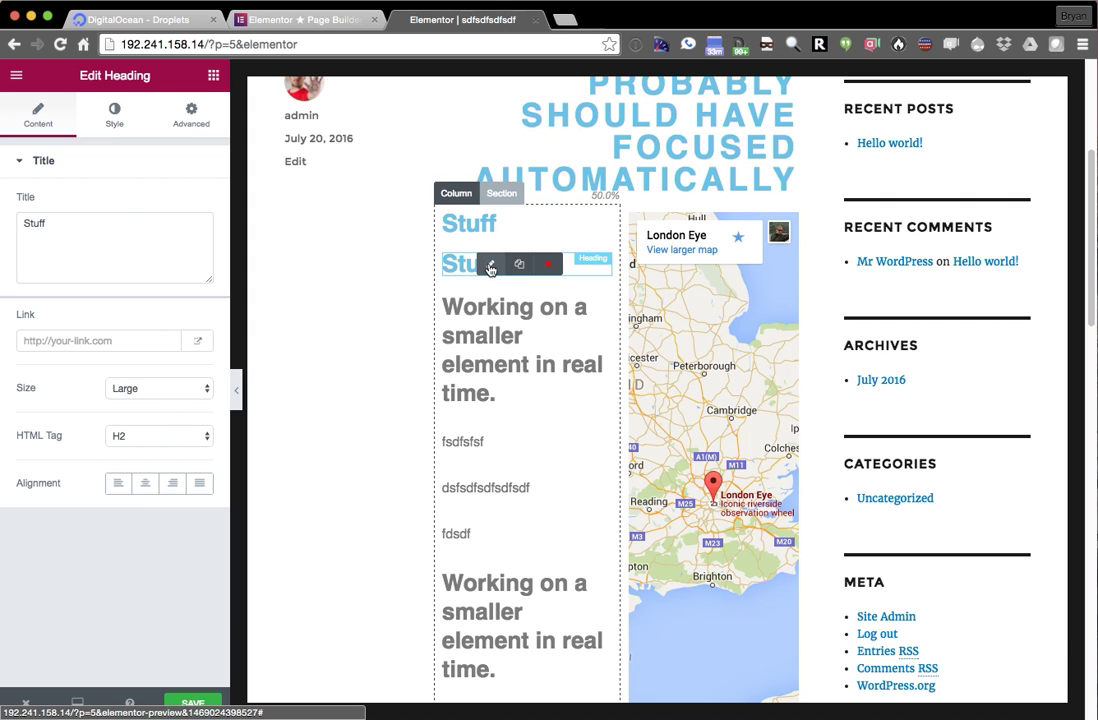
# - Select the heading line 'Working on a smaller element in real time.' in a text block
pyautogui.click(489, 319)
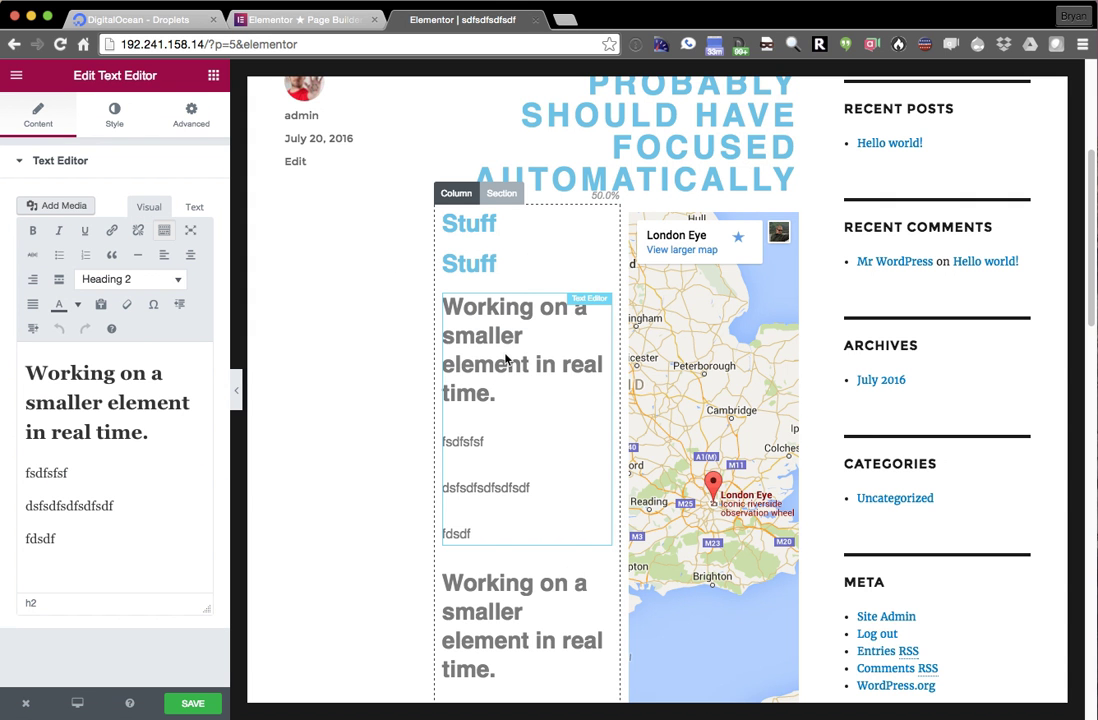
pyautogui.click(512, 235)
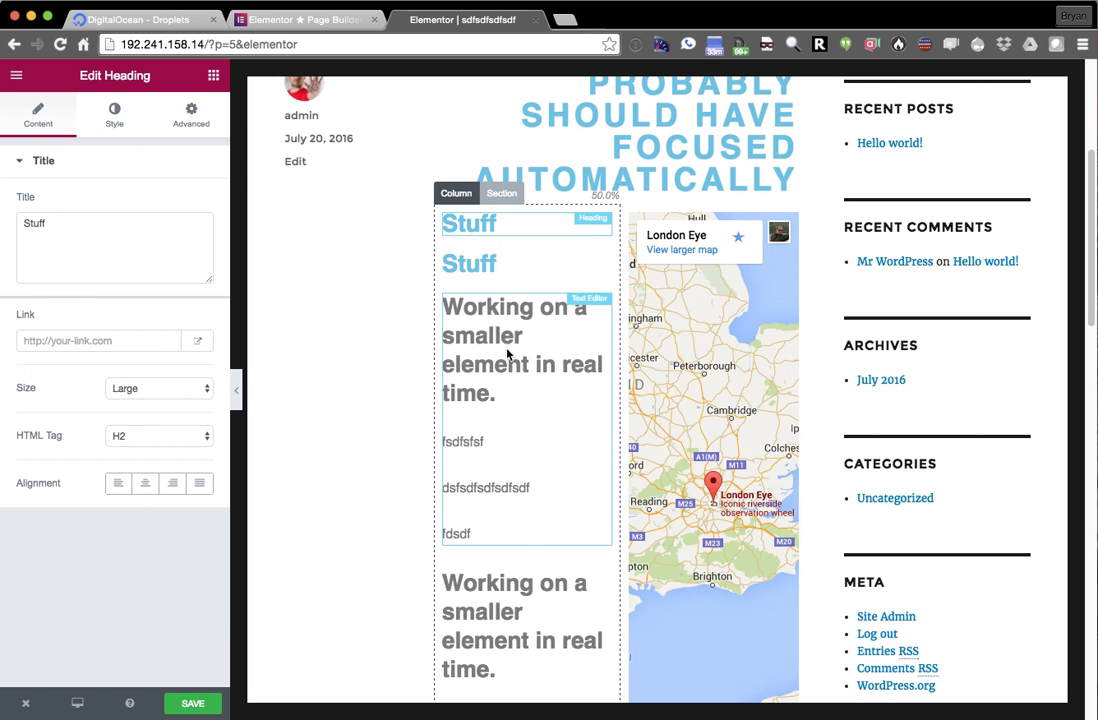
pyautogui.click(508, 357)
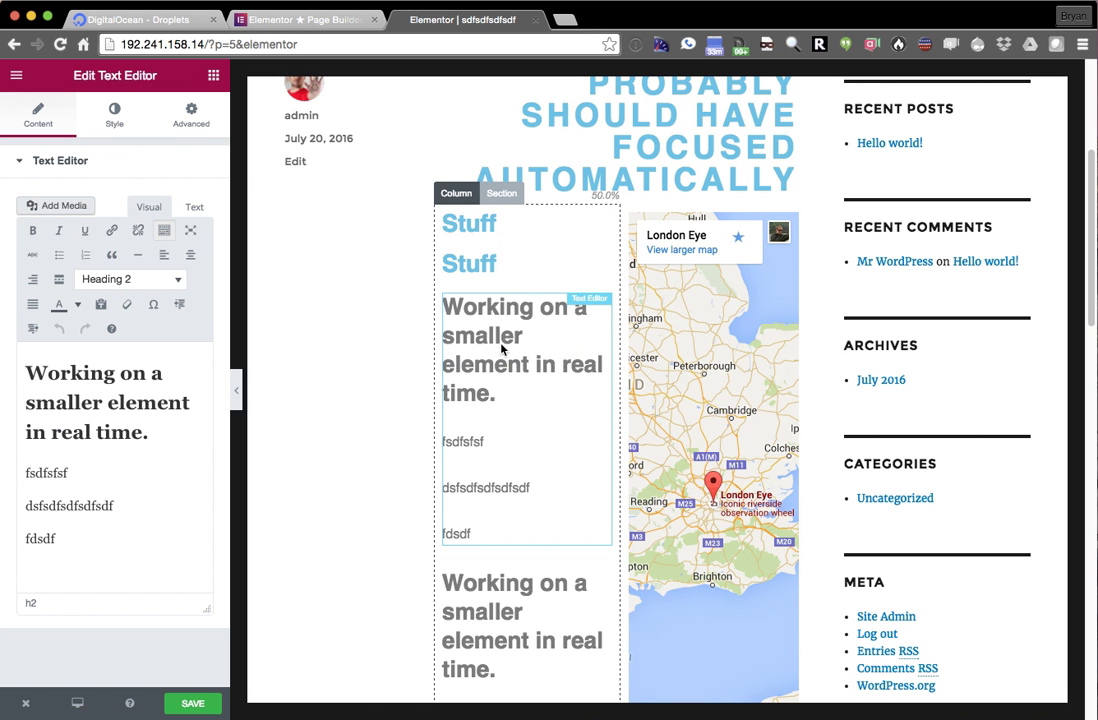
pyautogui.moveTo(492, 391)
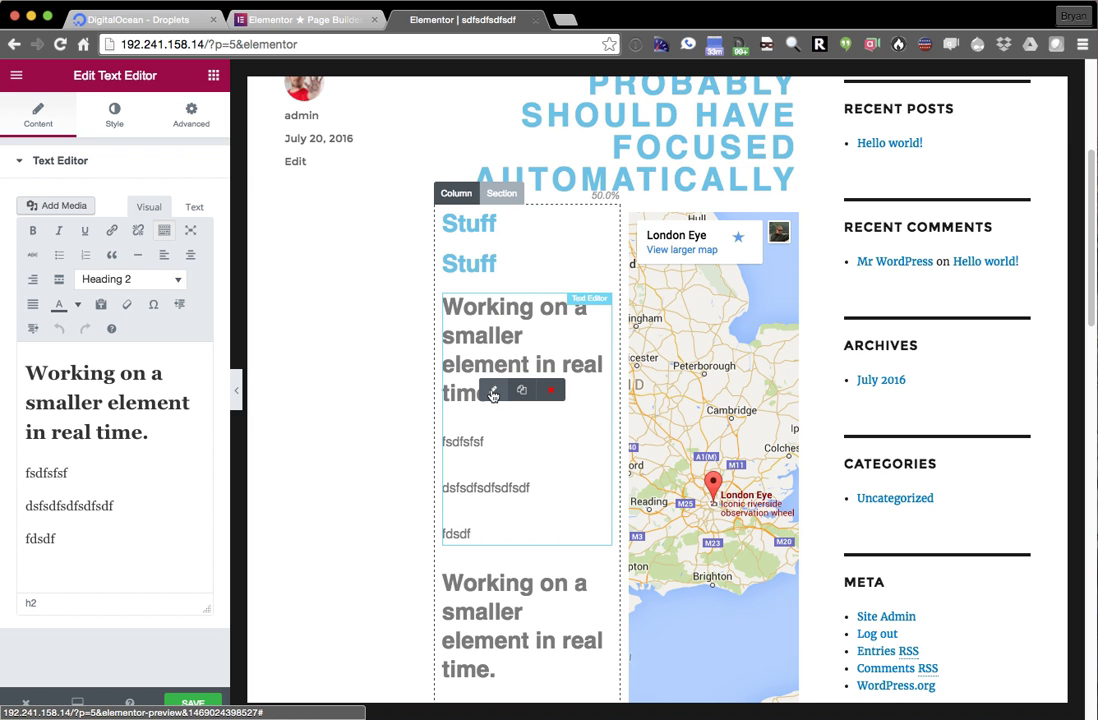
pyautogui.tripleClick(123, 368)
# - Change the text block's heading line to dsffsdfsfsf and select the Google Map
pyautogui.write('dsffsdfsfsf')
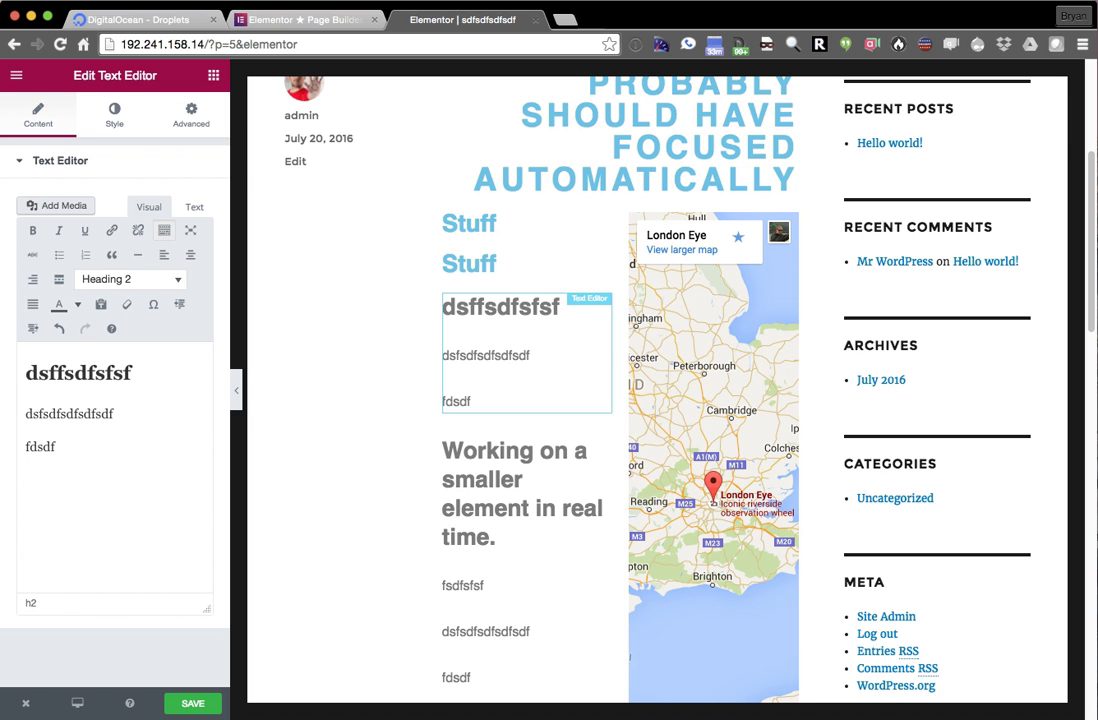
pyautogui.click(688, 325)
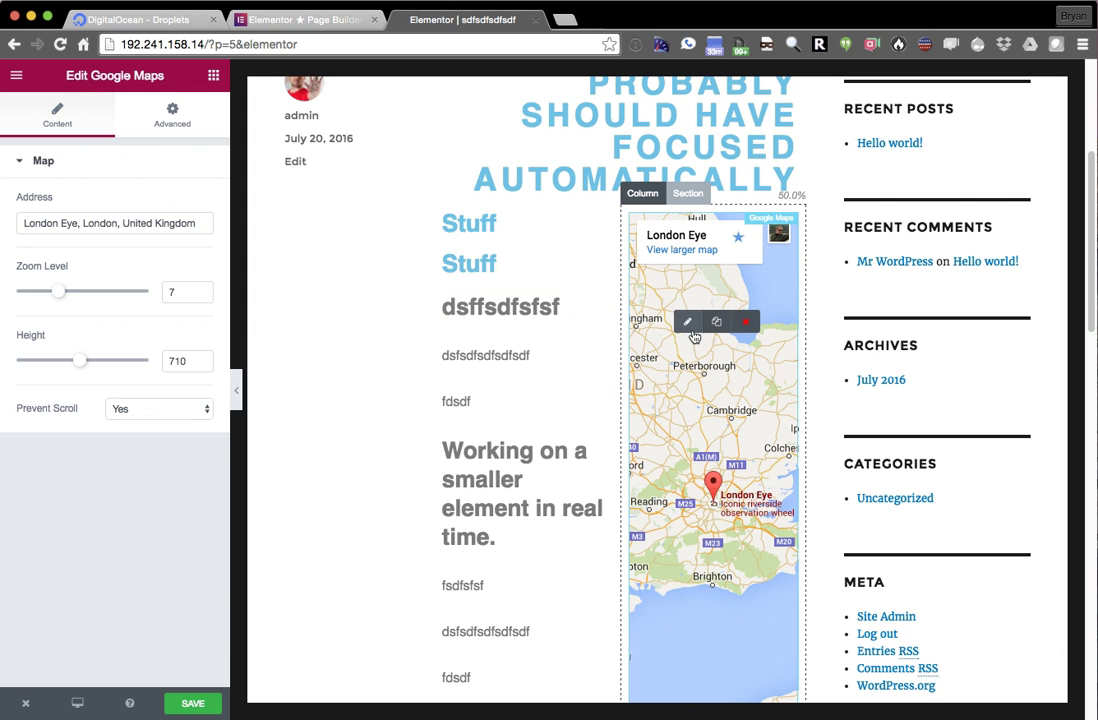
pyautogui.moveTo(698, 363); pyautogui.dragTo(693, 311)
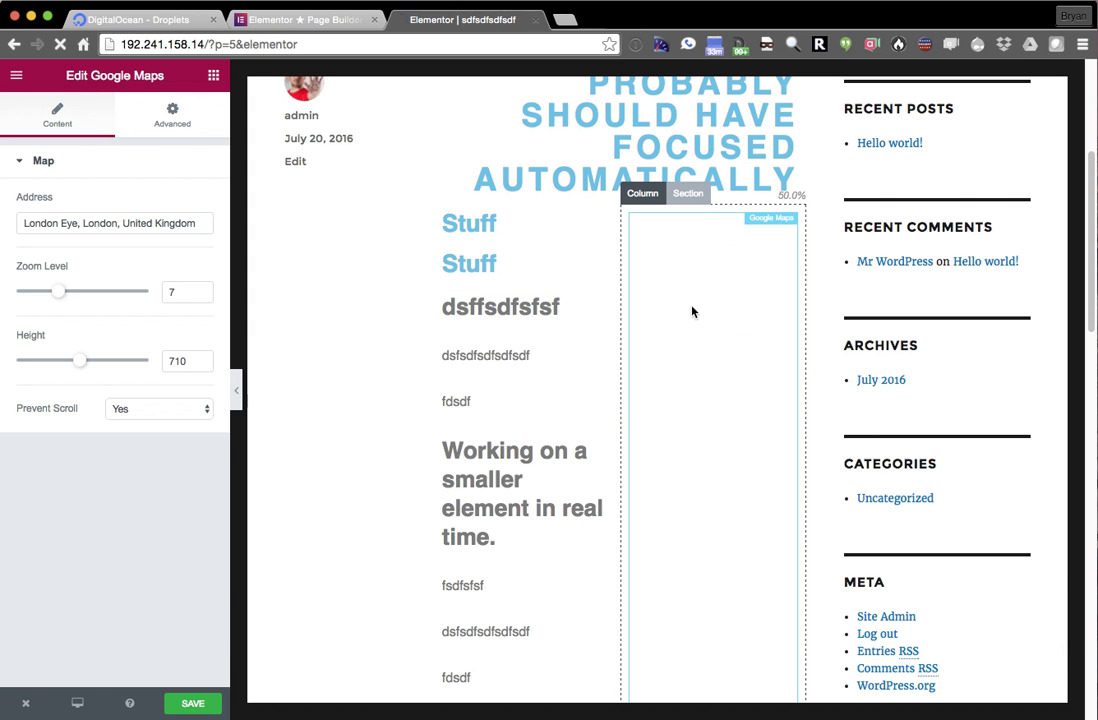
# - Set the map's Prevent Scroll to No and its address to USA
pyautogui.click(116, 220)
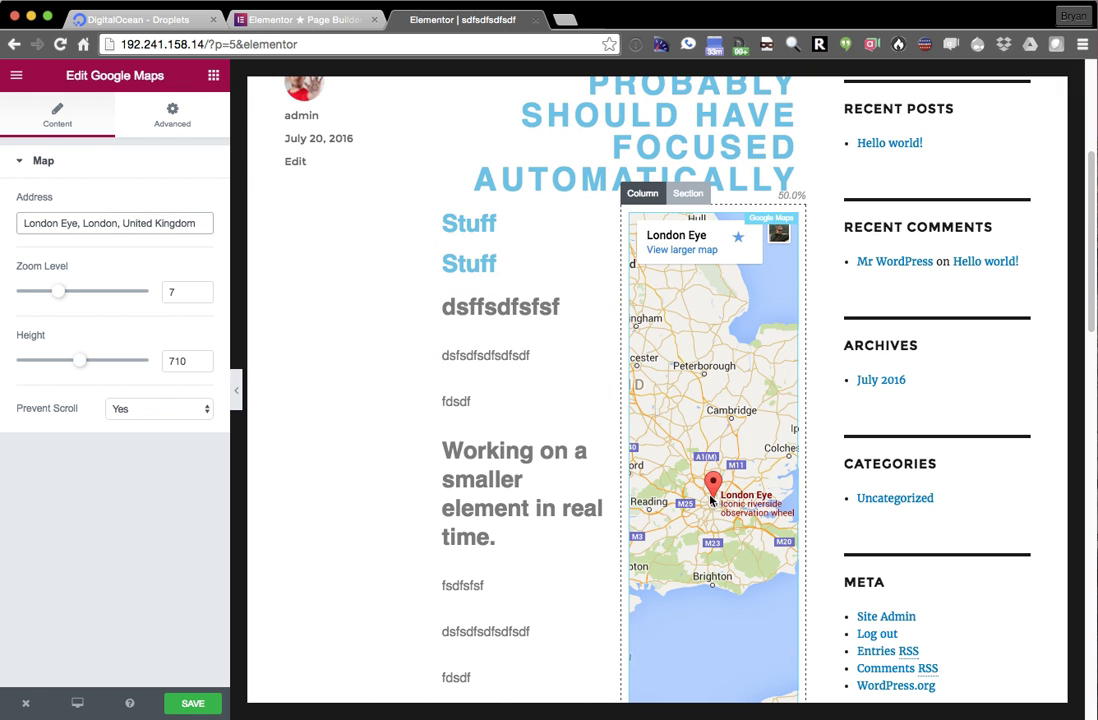
pyautogui.click(152, 410)
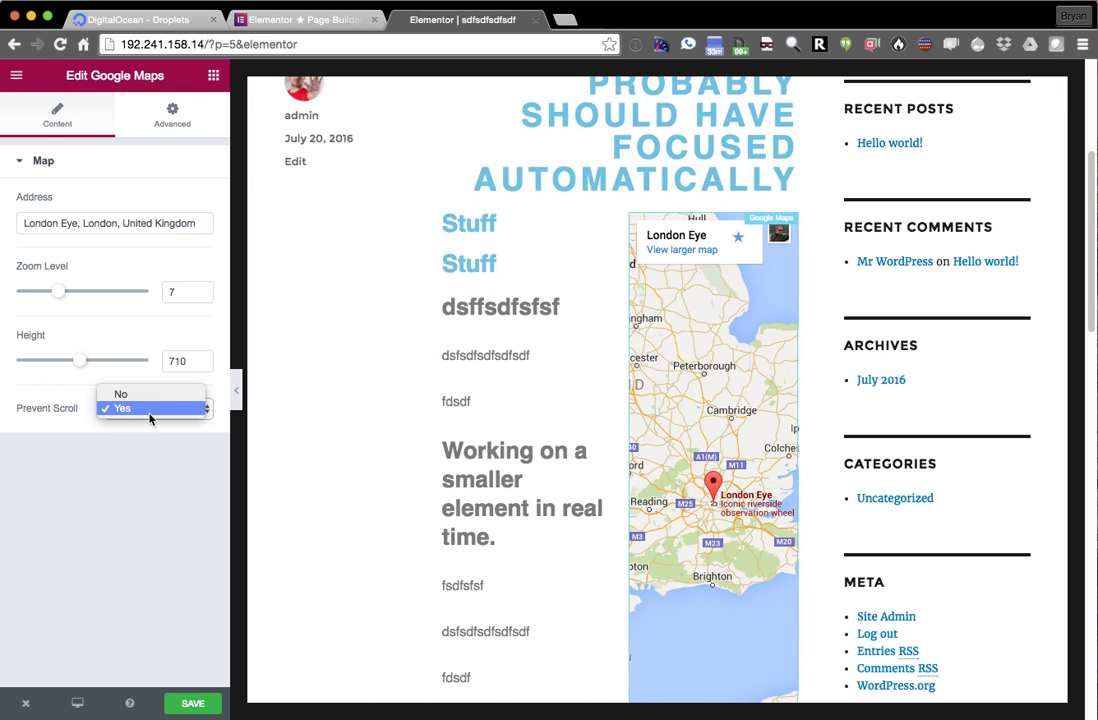
pyautogui.click(147, 395)
pyautogui.moveTo(711, 321)
pyautogui.mouseDown()
pyautogui.moveTo(740, 456)
pyautogui.moveTo(698, 323)
pyautogui.mouseUp()
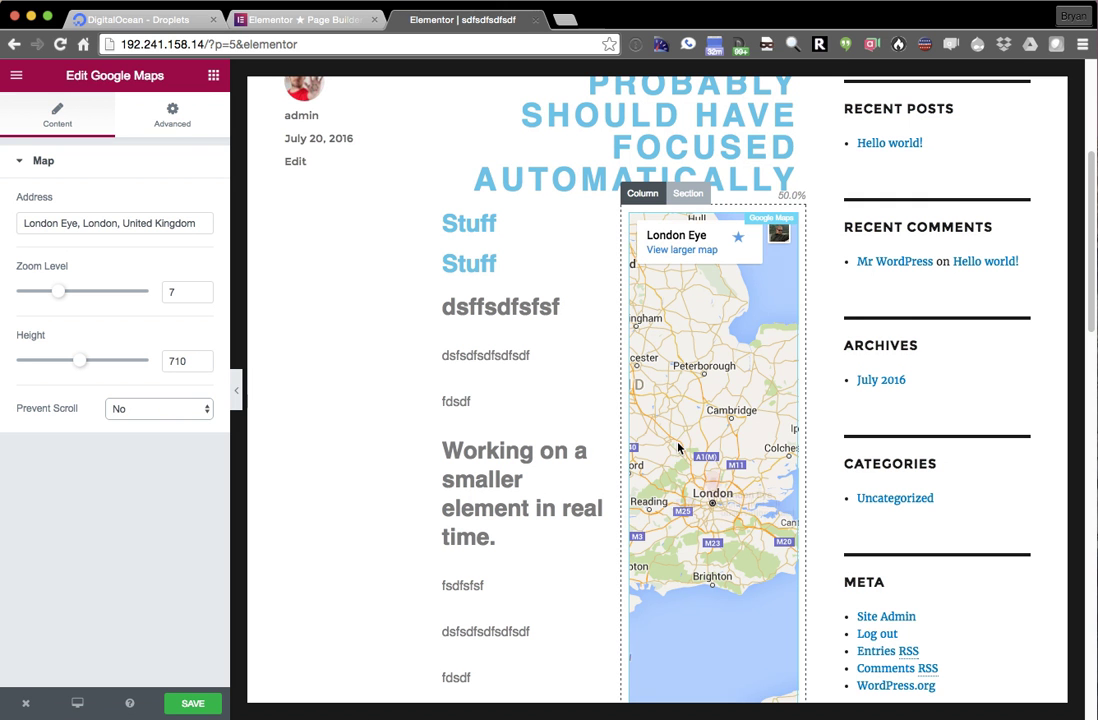
pyautogui.tripleClick(71, 224)
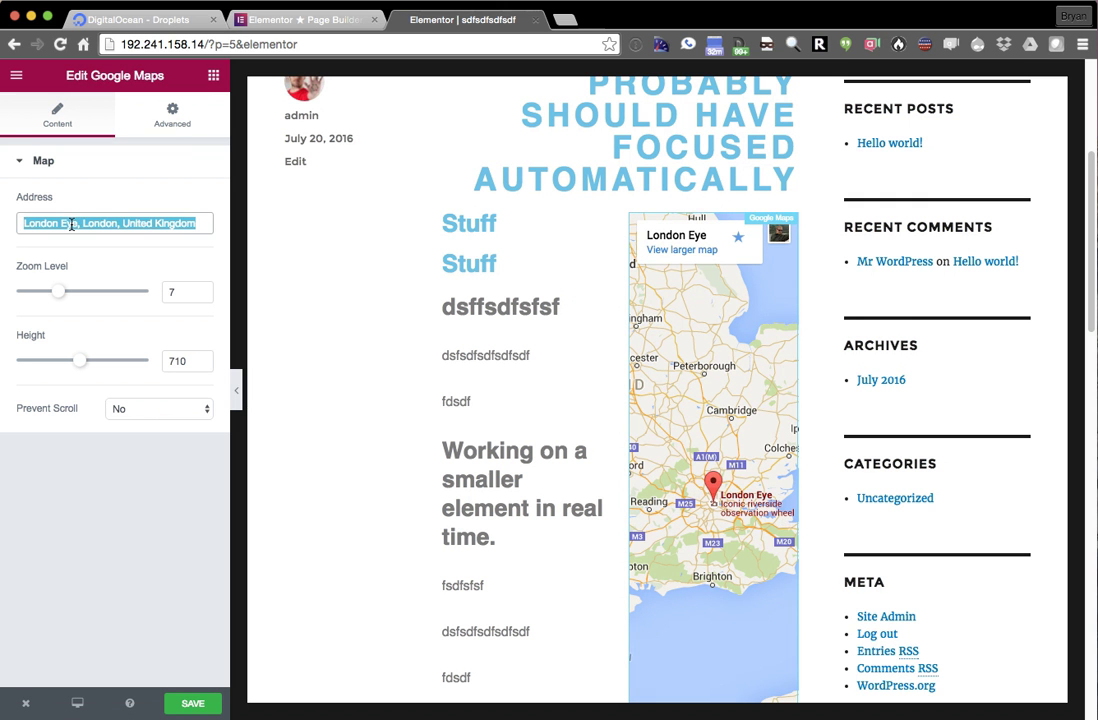
pyautogui.write('USA')
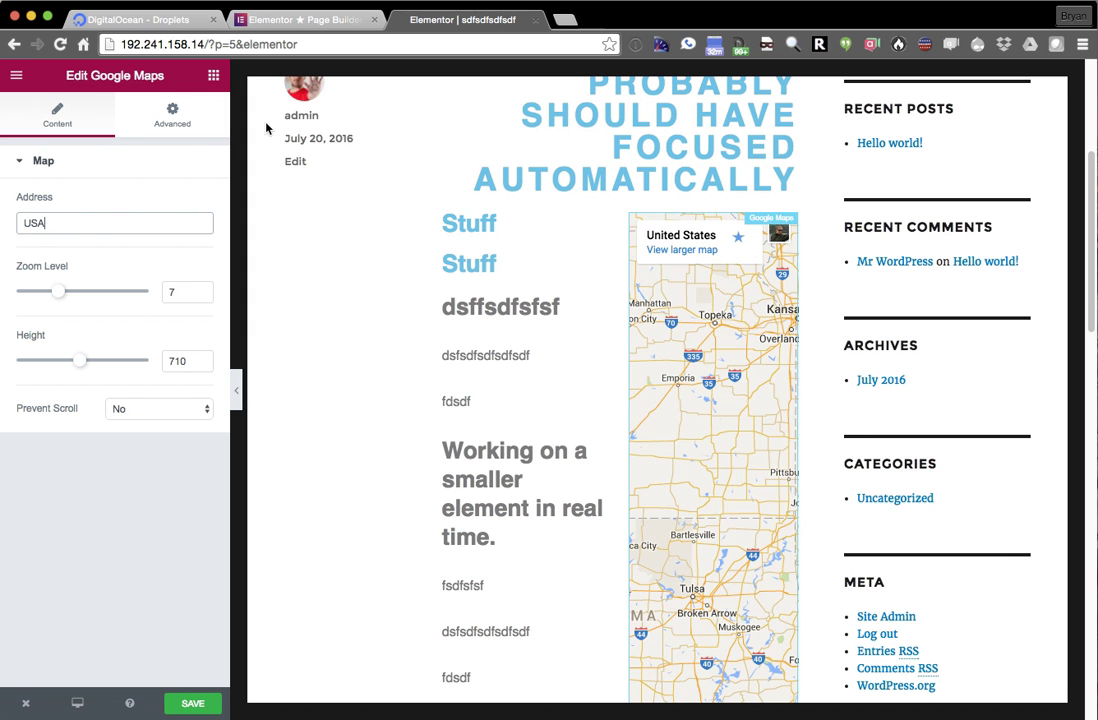
pyautogui.click(195, 125)
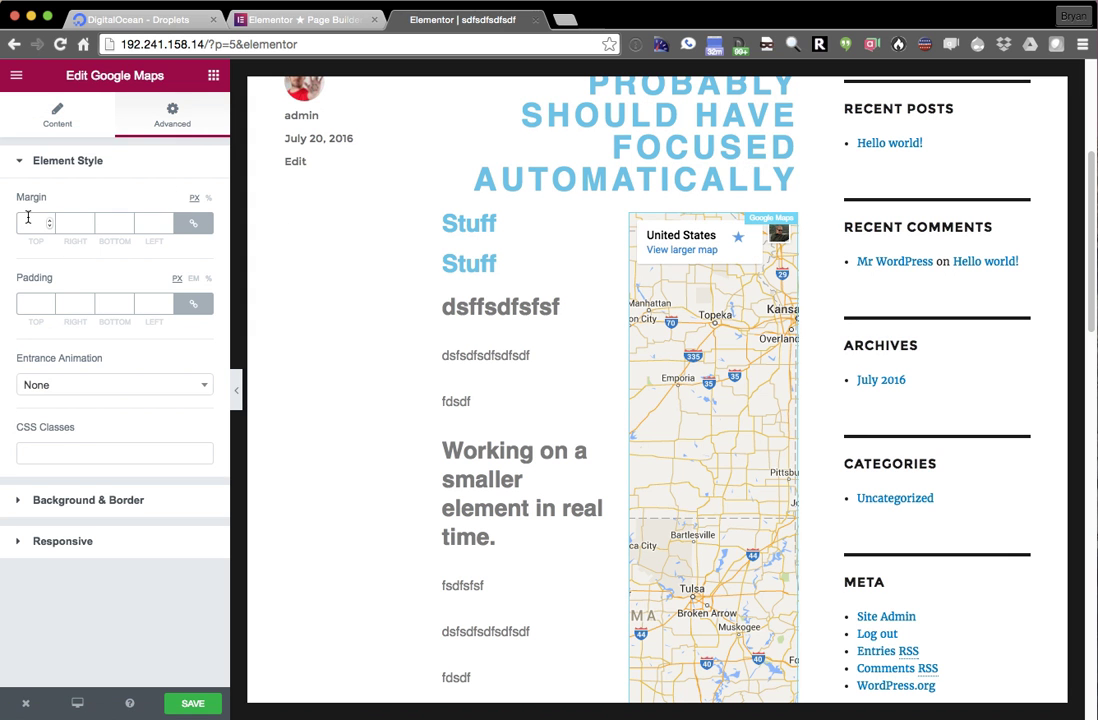
# - Unlink the map's margins and set them to 01, 01, 100 and 100 px
pyautogui.click(33, 225)
pyautogui.write('19')
pyautogui.press('Tab')
pyautogui.press('Tab')
pyautogui.press('Tab')
pyautogui.press('BackSpace')
pyautogui.write('01')
pyautogui.click(195, 229)
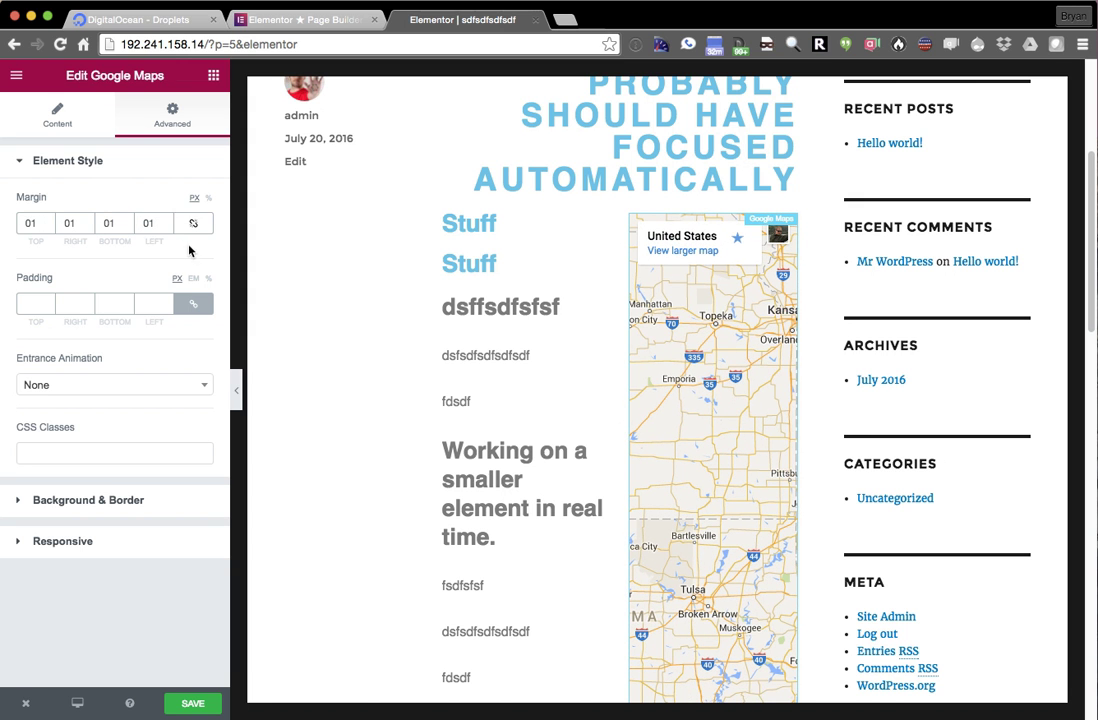
pyautogui.press('Tab')
pyautogui.write('100')
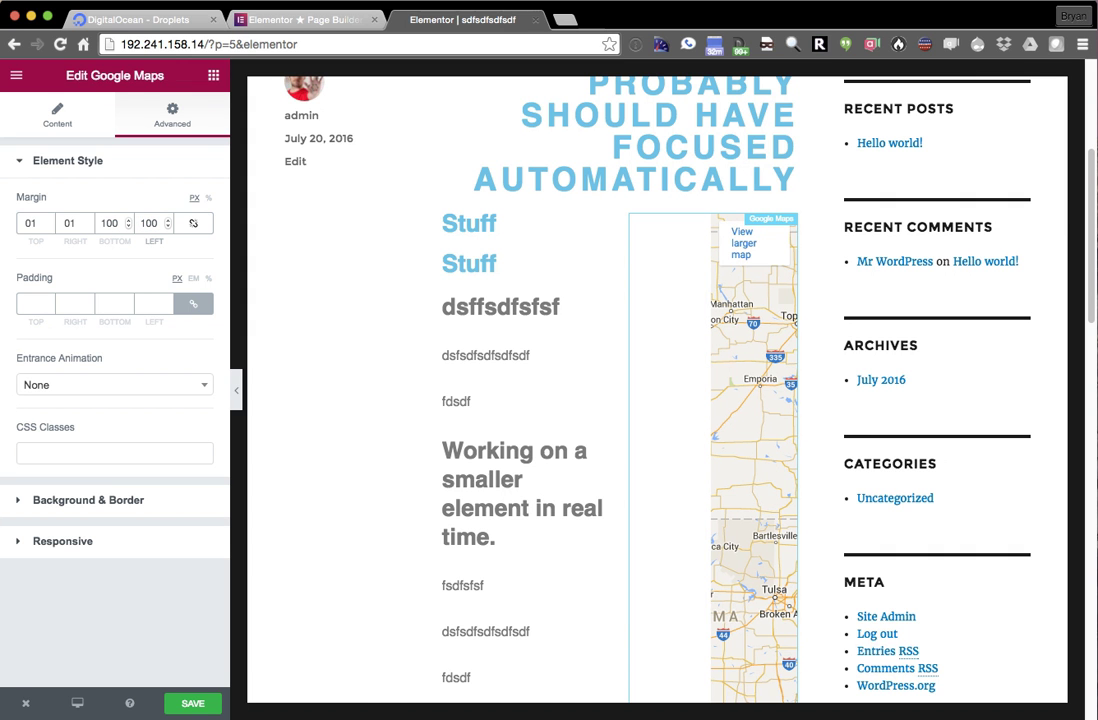
# - Move the 'Working on a smaller element' text block under the first Stuff heading
pyautogui.scroll(-2, 420, 305)
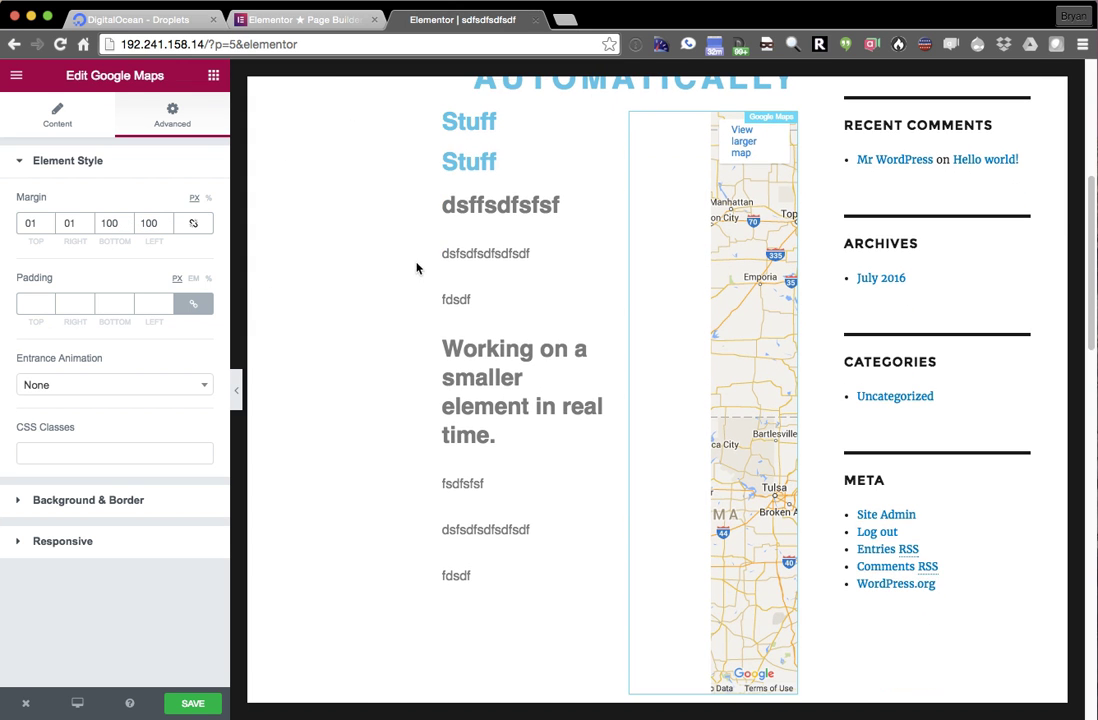
pyautogui.scroll(-2, 648, 362)
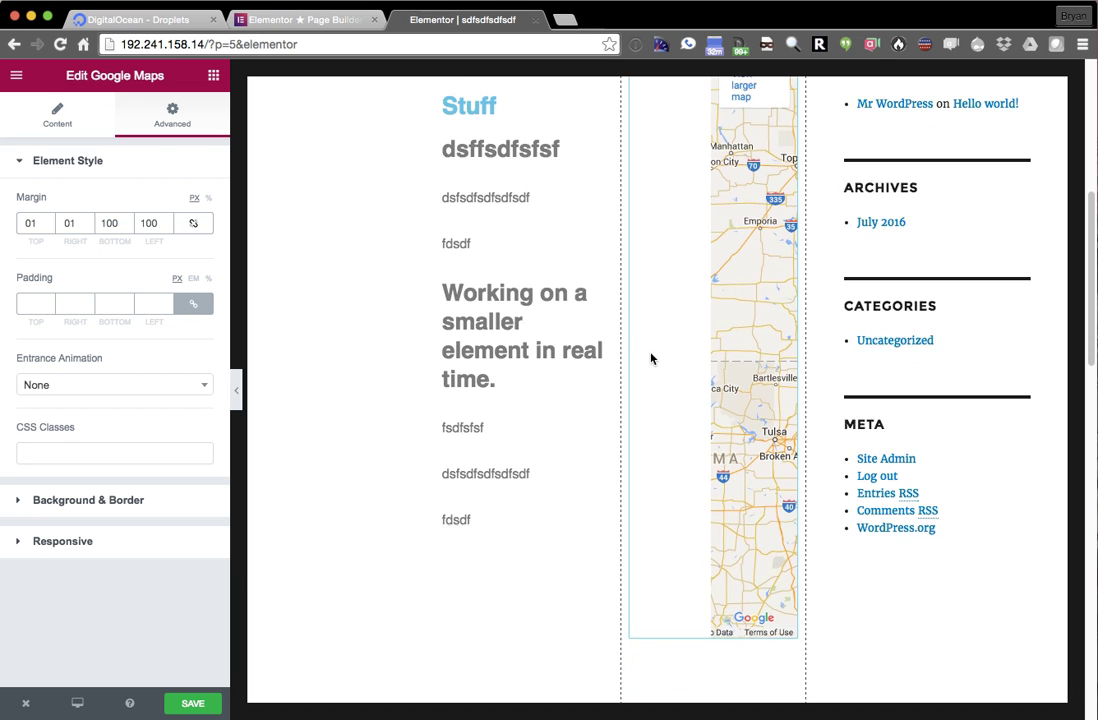
pyautogui.scroll(3, 527, 363)
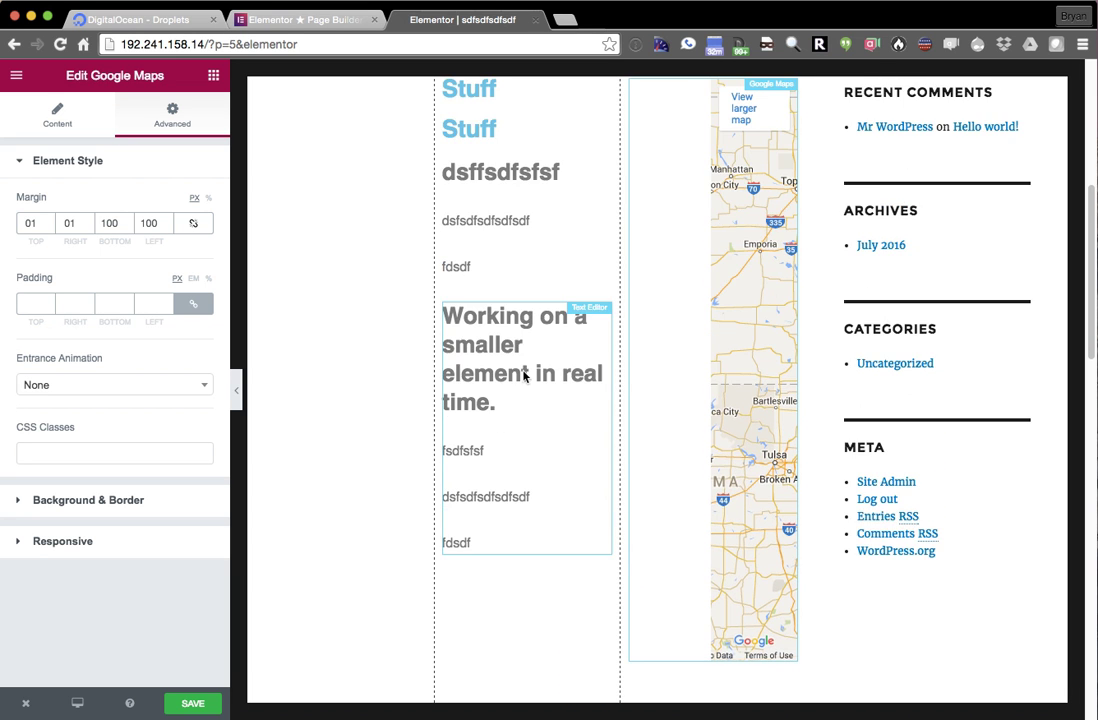
pyautogui.moveTo(505, 437); pyautogui.dragTo(470, 212)
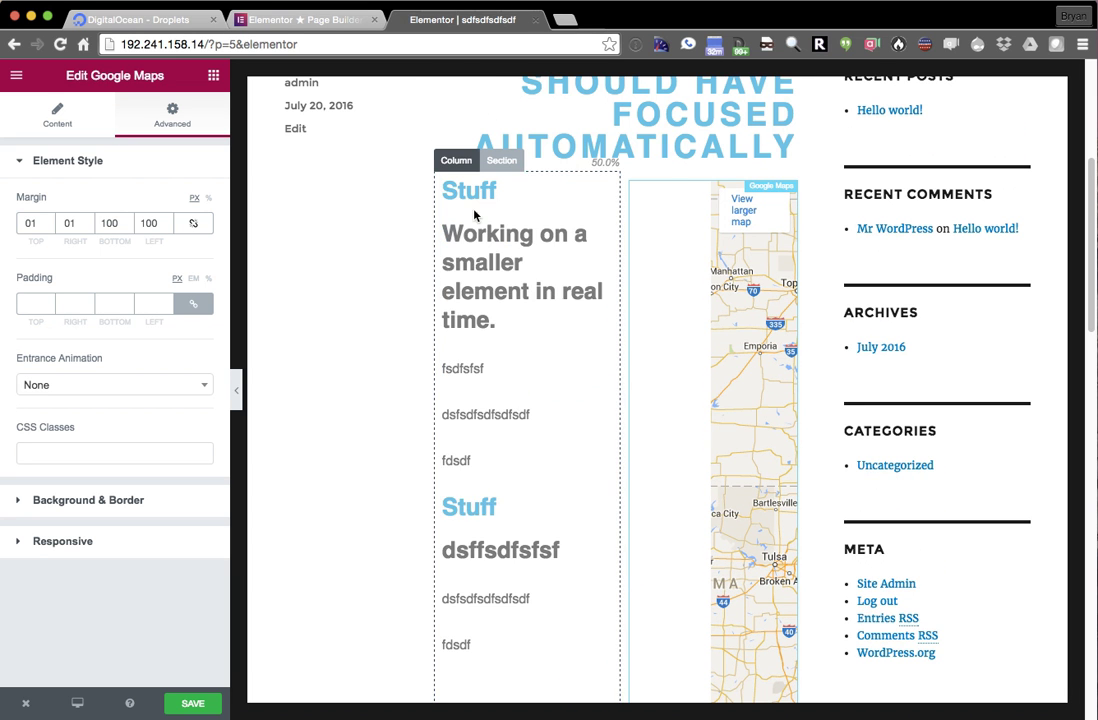
# - Set the map's entrance animation to Light Speed In
pyautogui.click(67, 392)
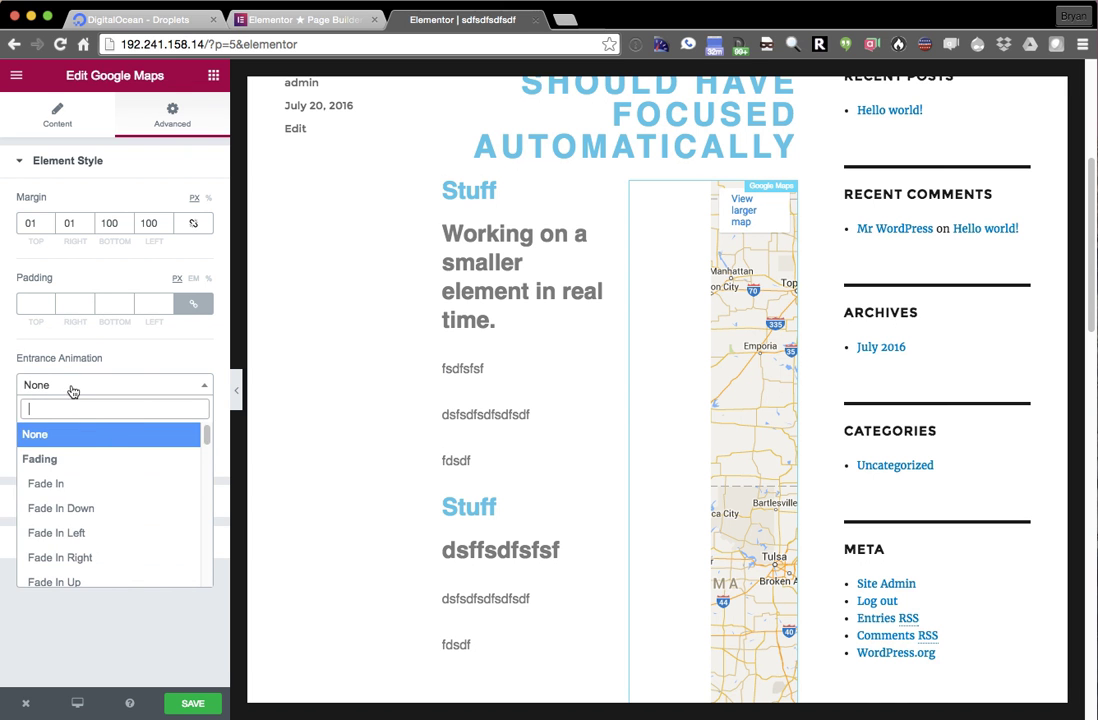
pyautogui.scroll(-5, 90, 505)
pyautogui.scroll(-5, 88, 495)
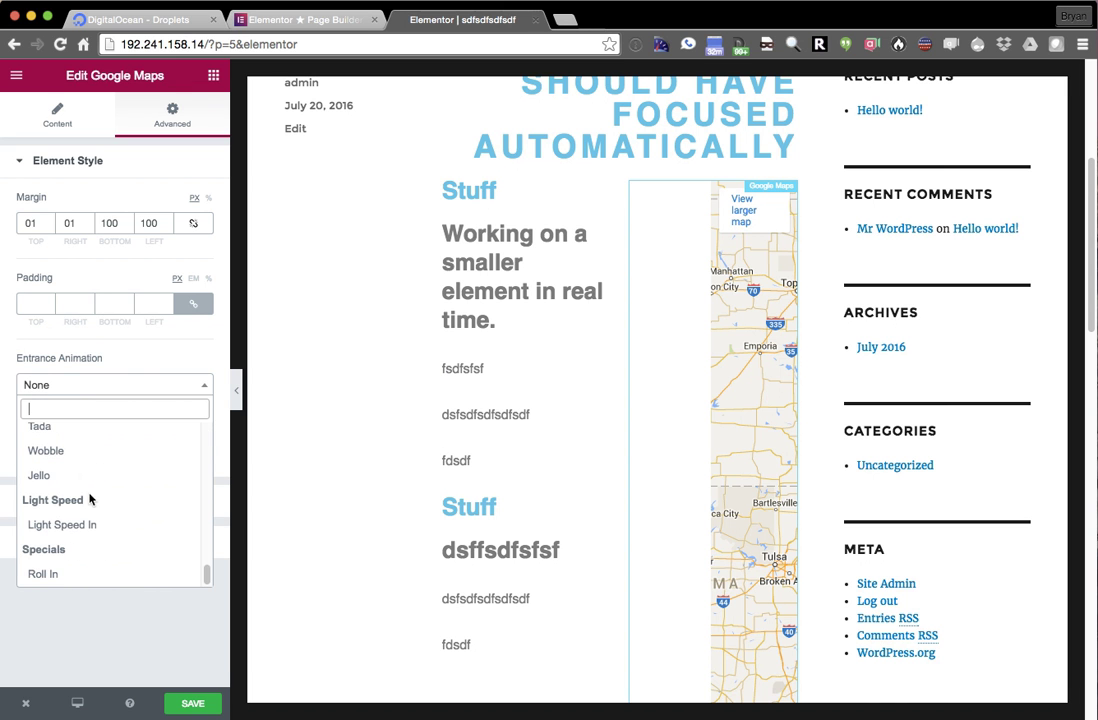
pyautogui.click(83, 524)
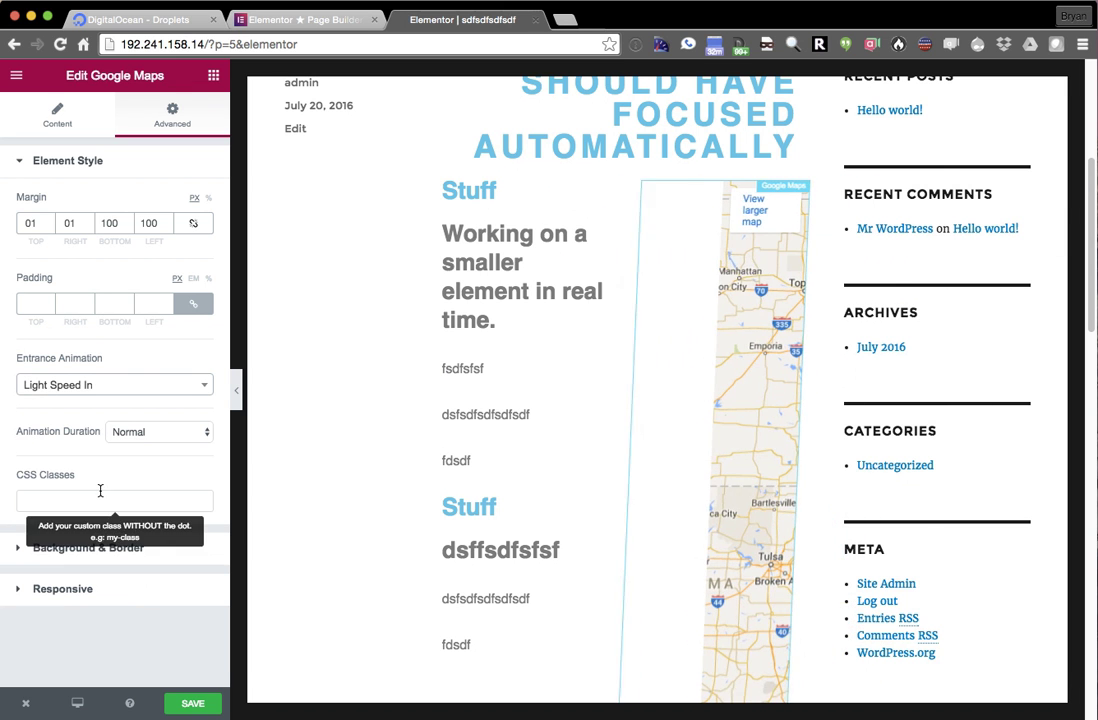
# - Give the 'Working on a smaller element' text block a Roll In entrance animation
pyautogui.click(478, 232)
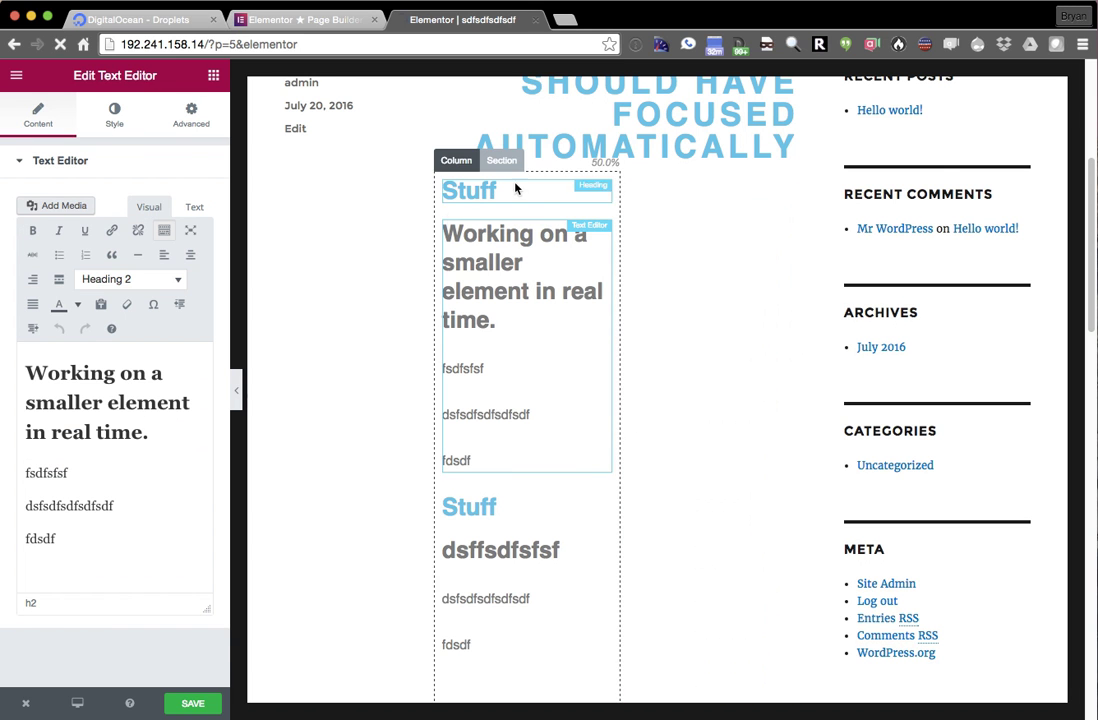
pyautogui.click(180, 128)
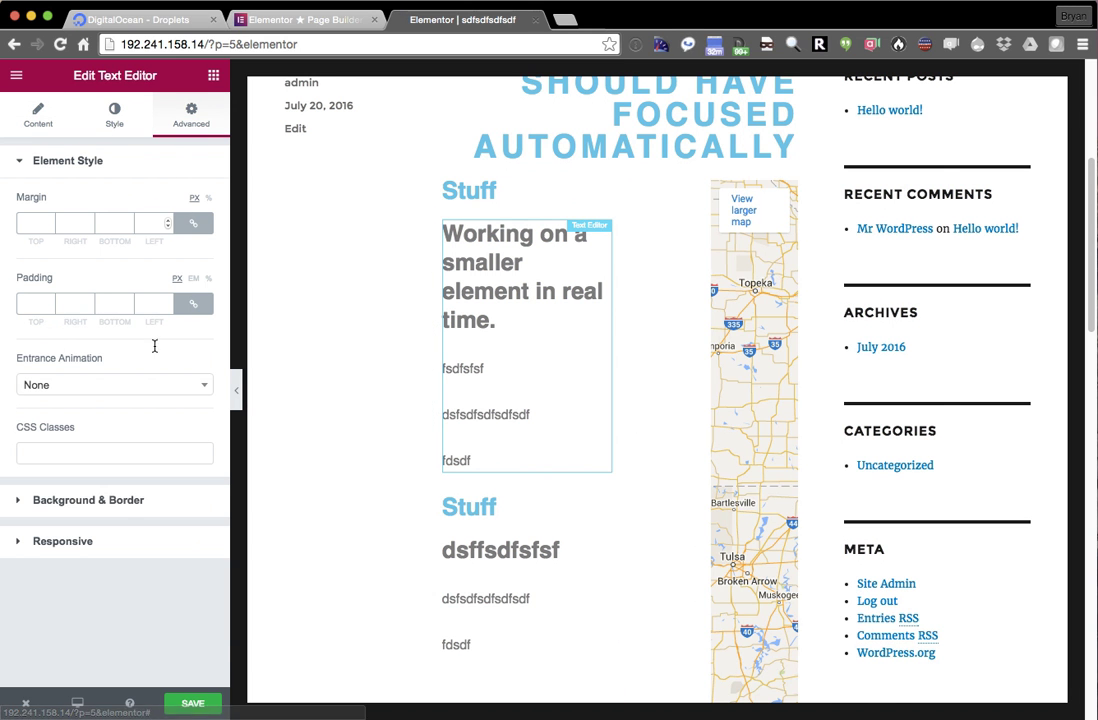
pyautogui.click(98, 390)
pyautogui.scroll(-10, 93, 540)
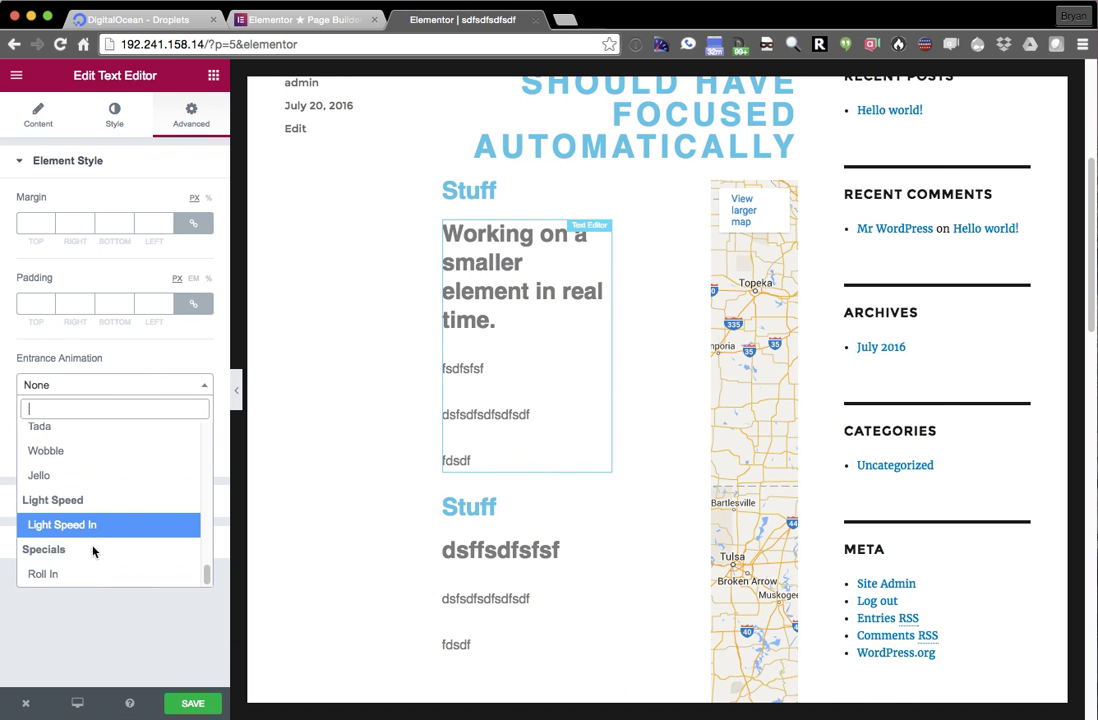
pyautogui.click(93, 580)
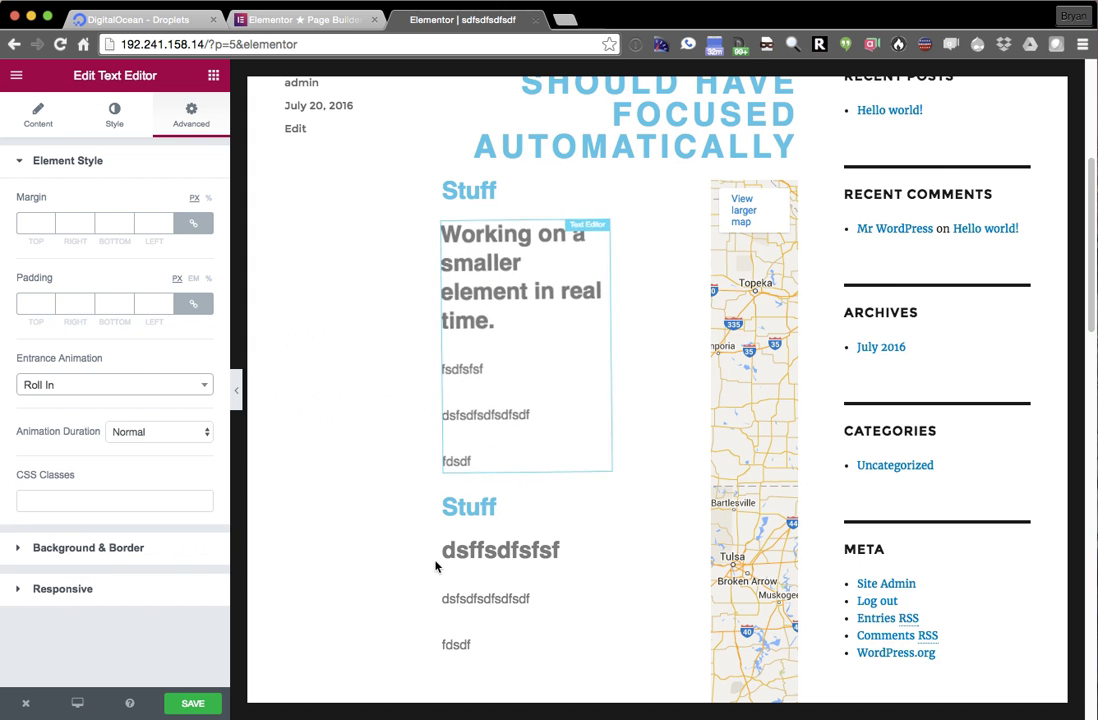
# - Give the dsffsdfsfsf text block a Bounce In entrance animation
pyautogui.click(502, 562)
pyautogui.click(185, 123)
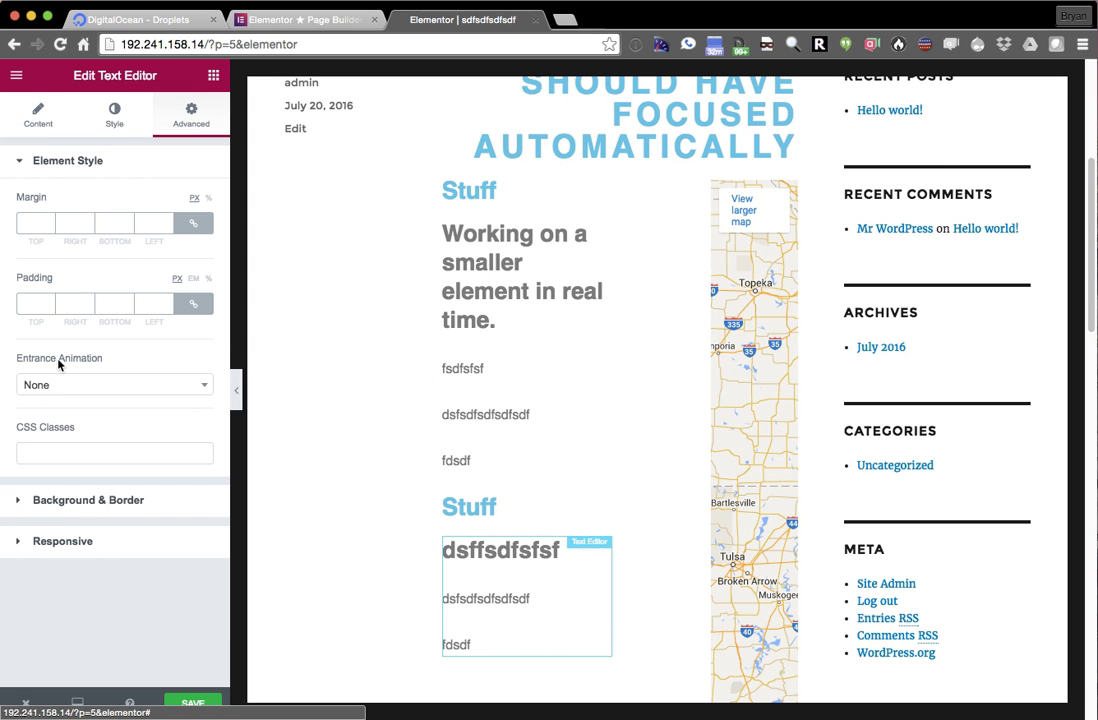
pyautogui.click(93, 385)
pyautogui.scroll(-5, 87, 540)
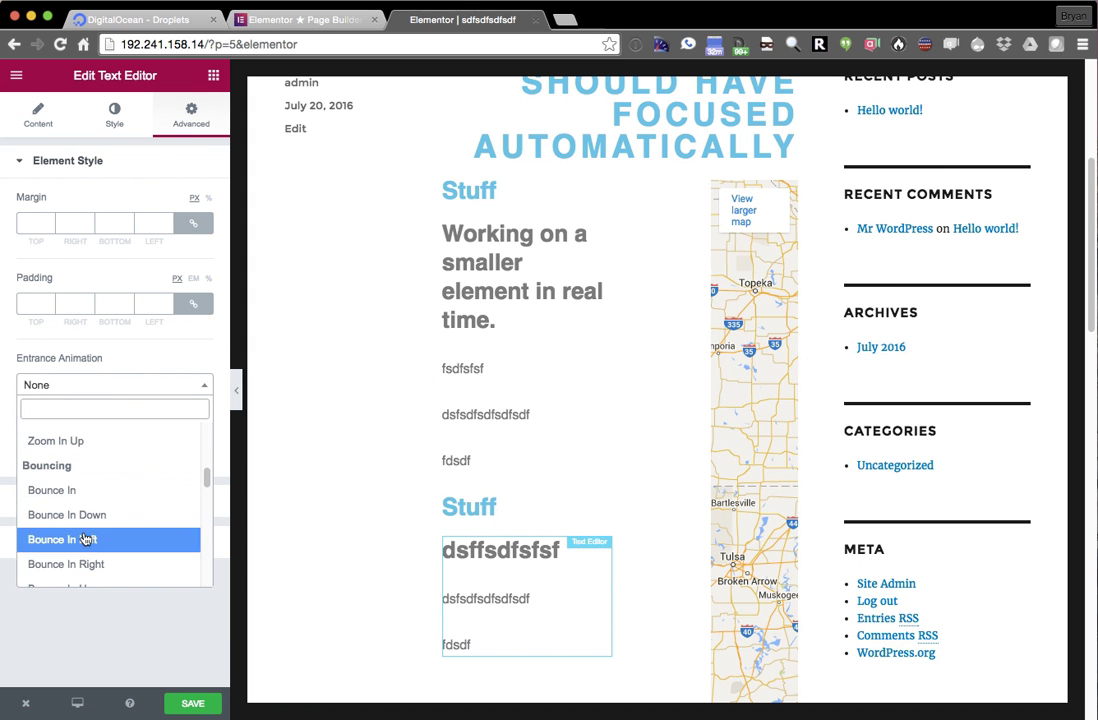
pyautogui.click(88, 491)
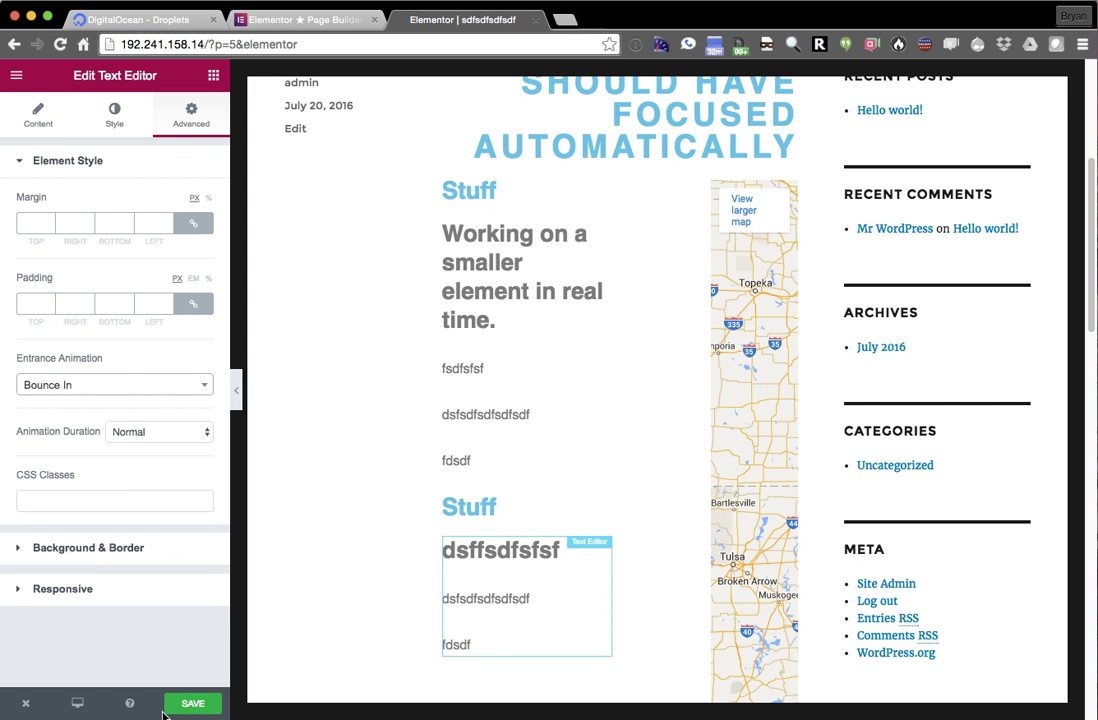
pyautogui.click(76, 704)
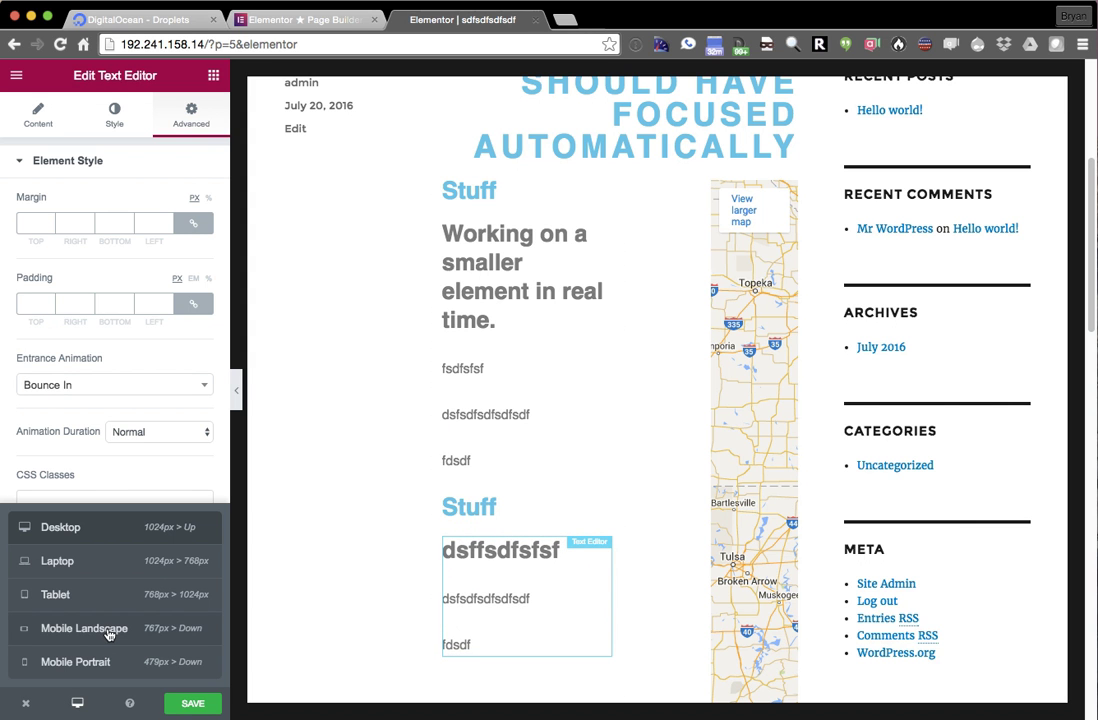
# - Preview at Mobile Landscape, save the post, and return to WordPress's Edit Post page
pyautogui.click(90, 628)
pyautogui.click(191, 700)
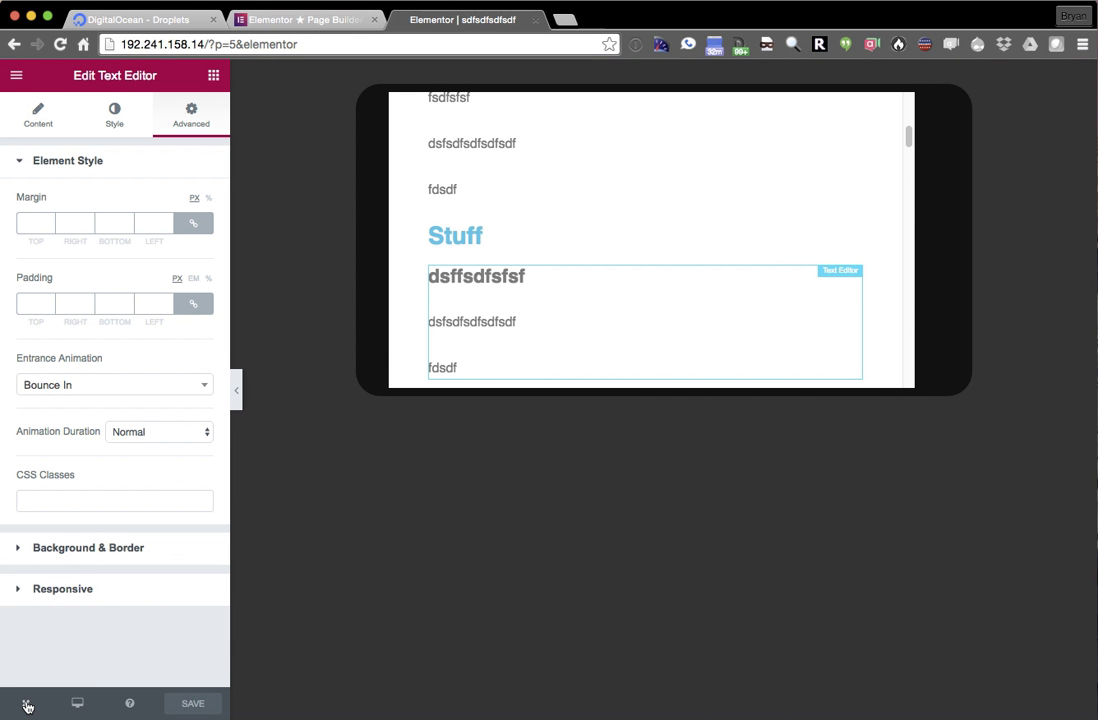
pyautogui.click(26, 705)
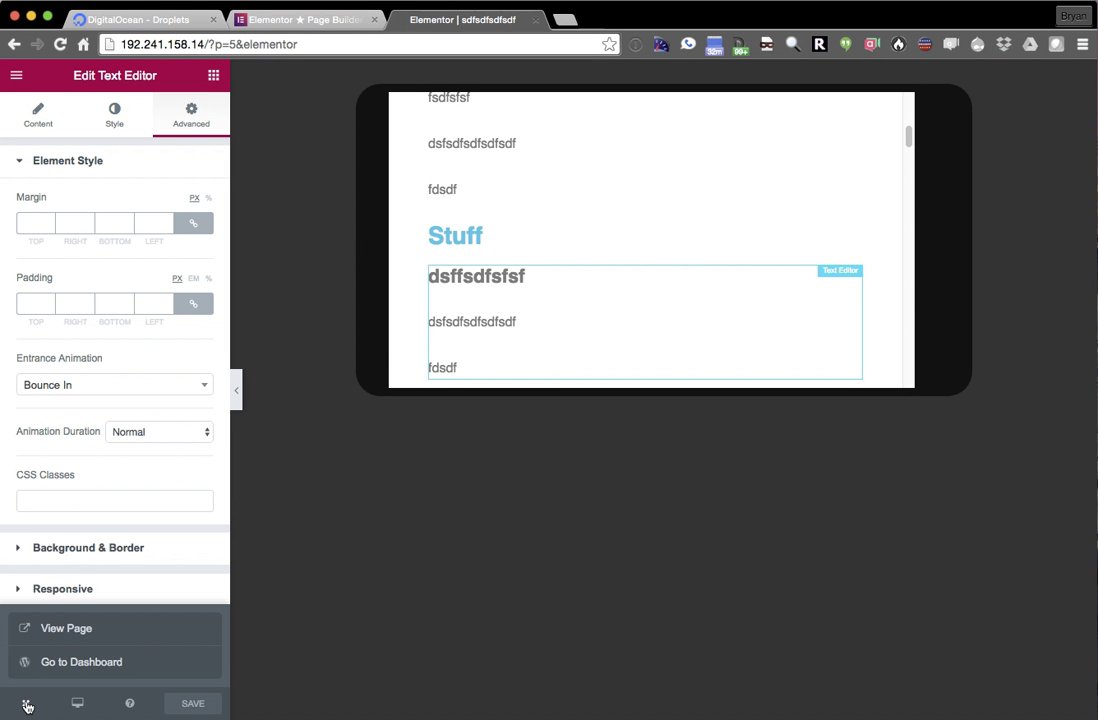
pyautogui.click(64, 664)
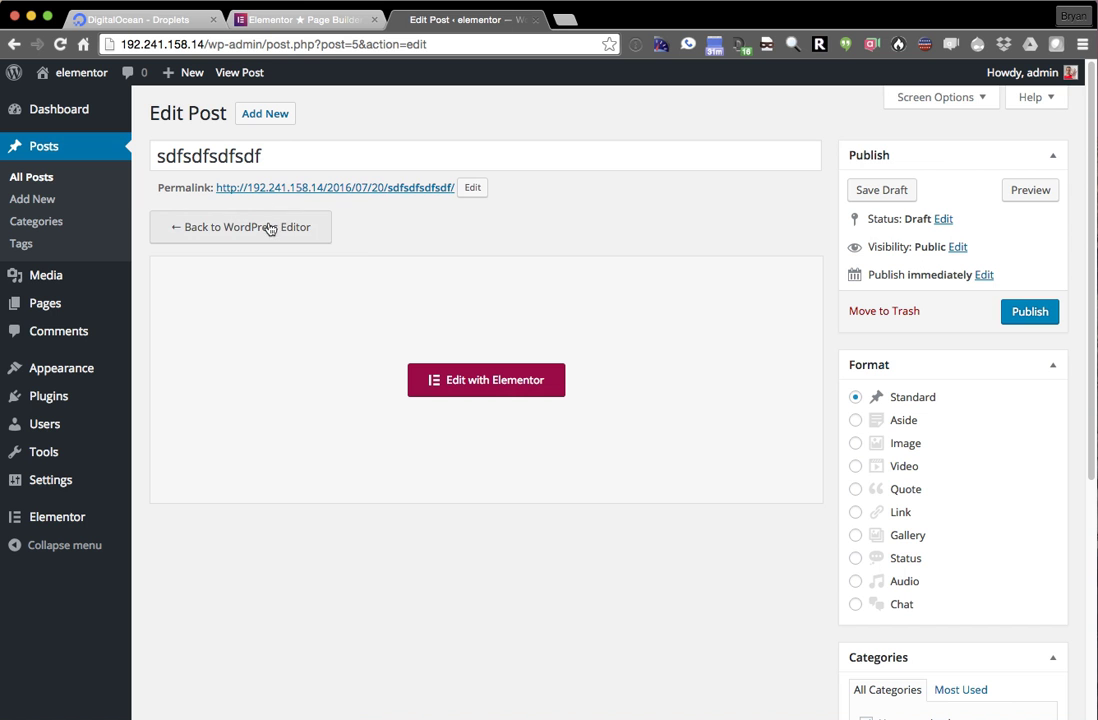
# - Open the post preview in a new tab and scroll through its heading, texts and map
pyautogui.click(419, 190)
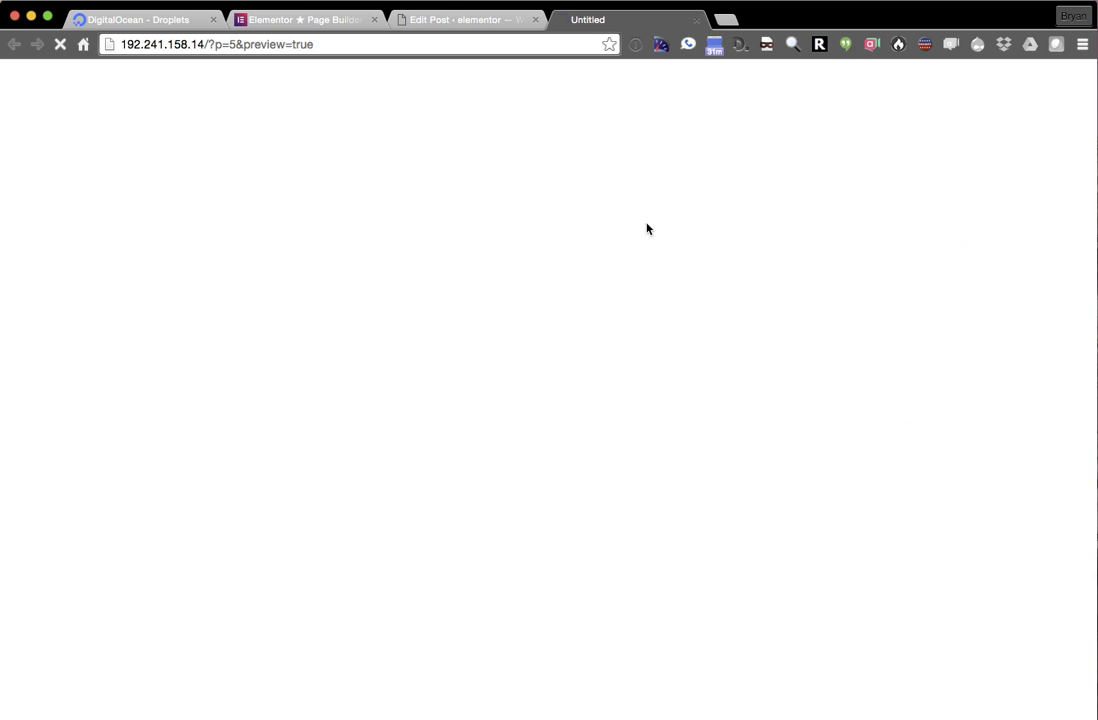
pyautogui.scroll(-5, 603, 238)
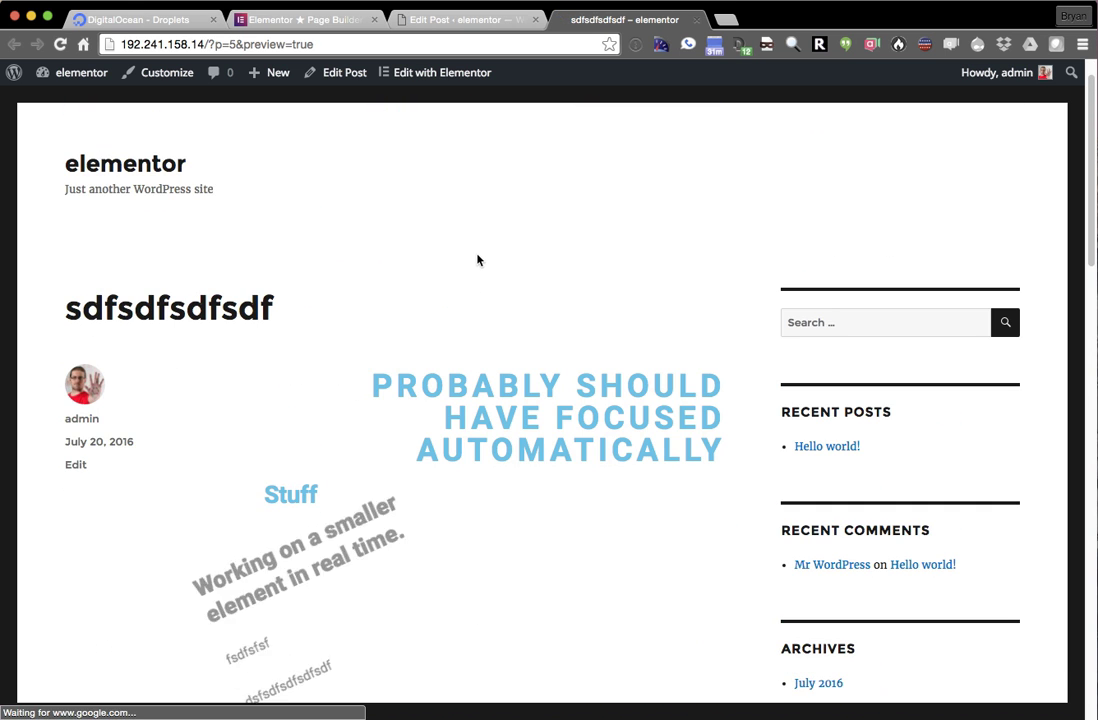
pyautogui.scroll(-4, 477, 265)
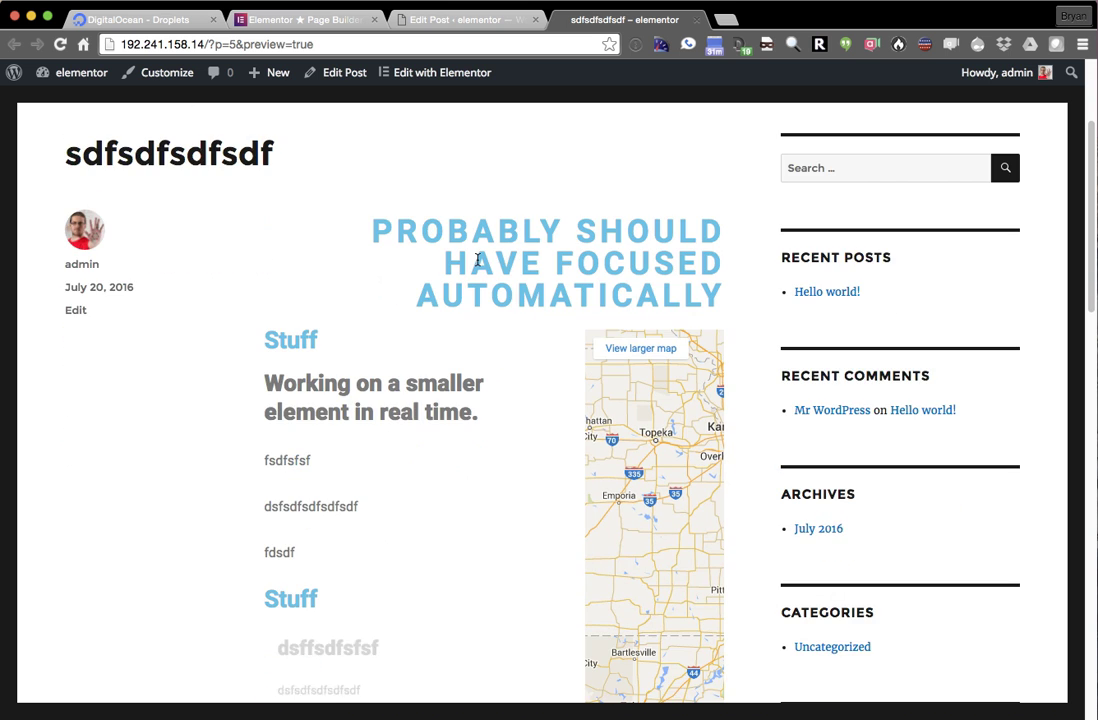
pyautogui.scroll(-4, 477, 265)
pyautogui.scroll(-10, 477, 265)
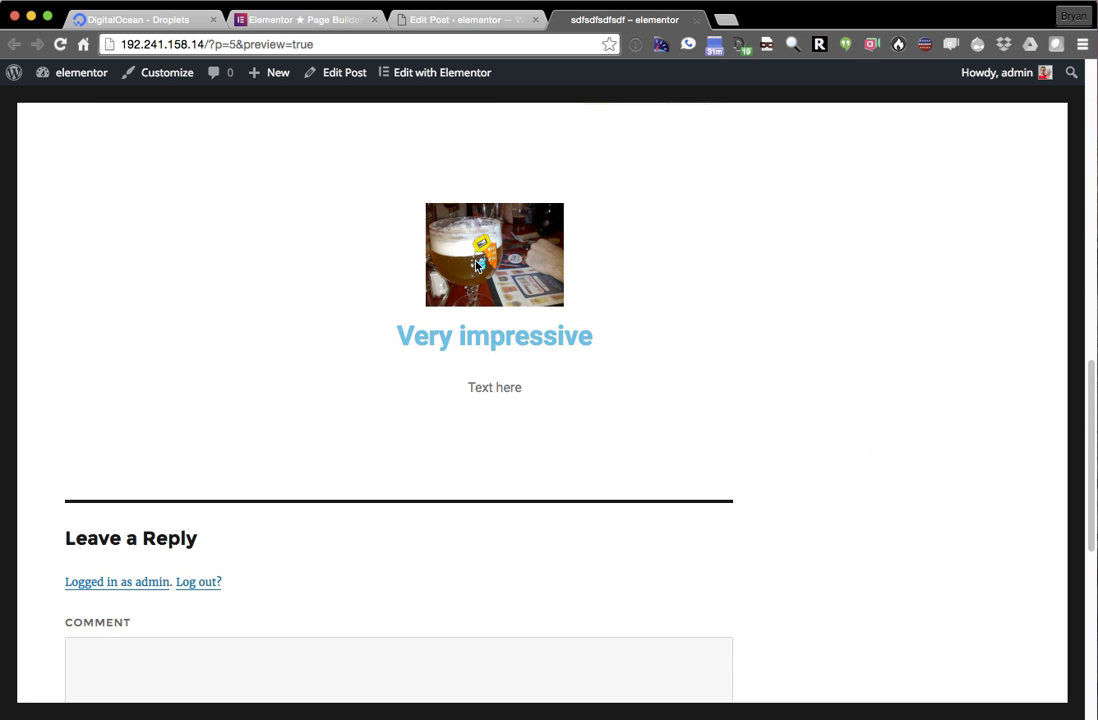
pyautogui.scroll(4, 730, 404)
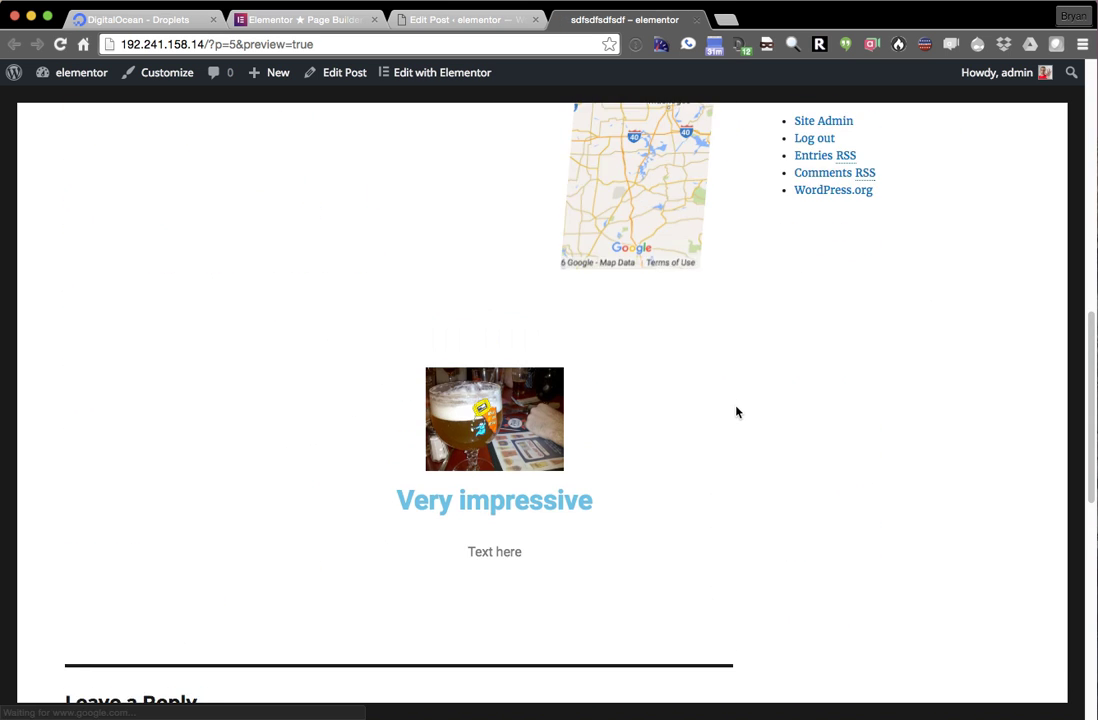
pyautogui.scroll(10, 740, 422)
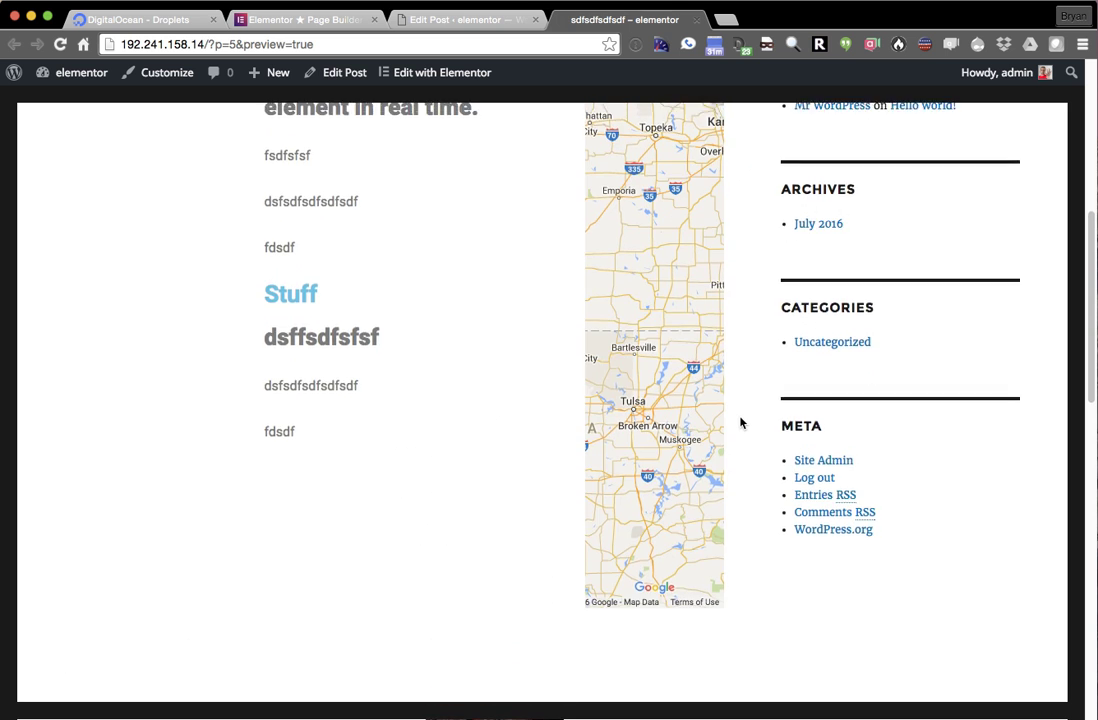
pyautogui.scroll(2, 651, 415)
pyautogui.scroll(-3, 651, 415)
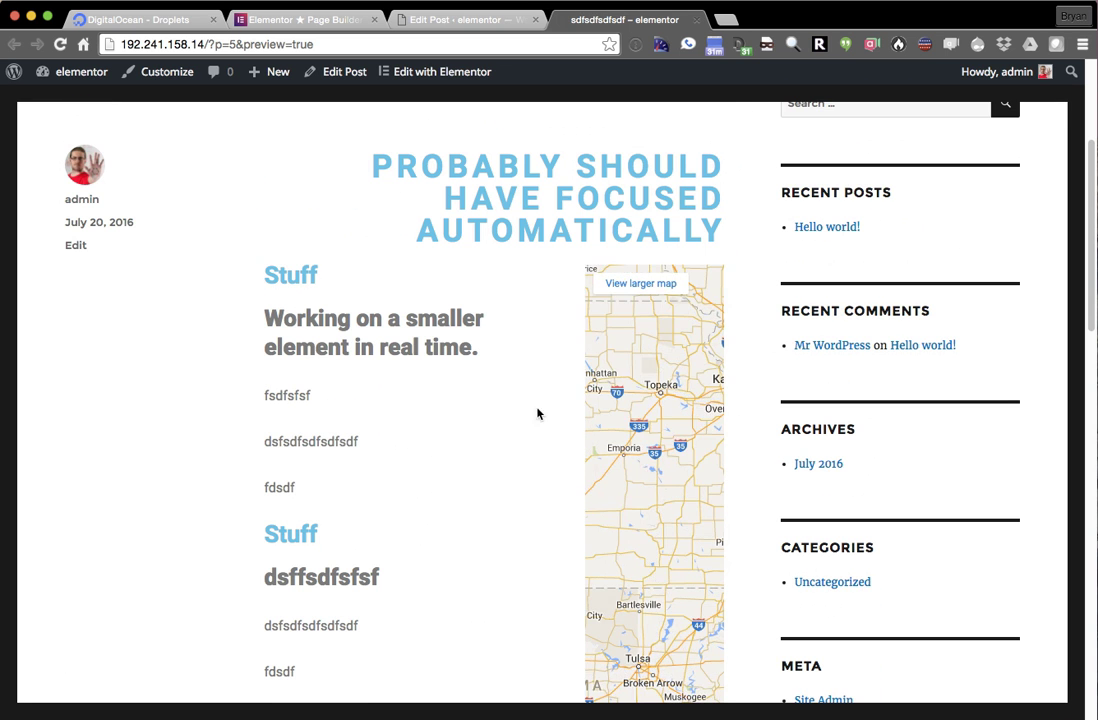
pyautogui.scroll(5, 463, 405)
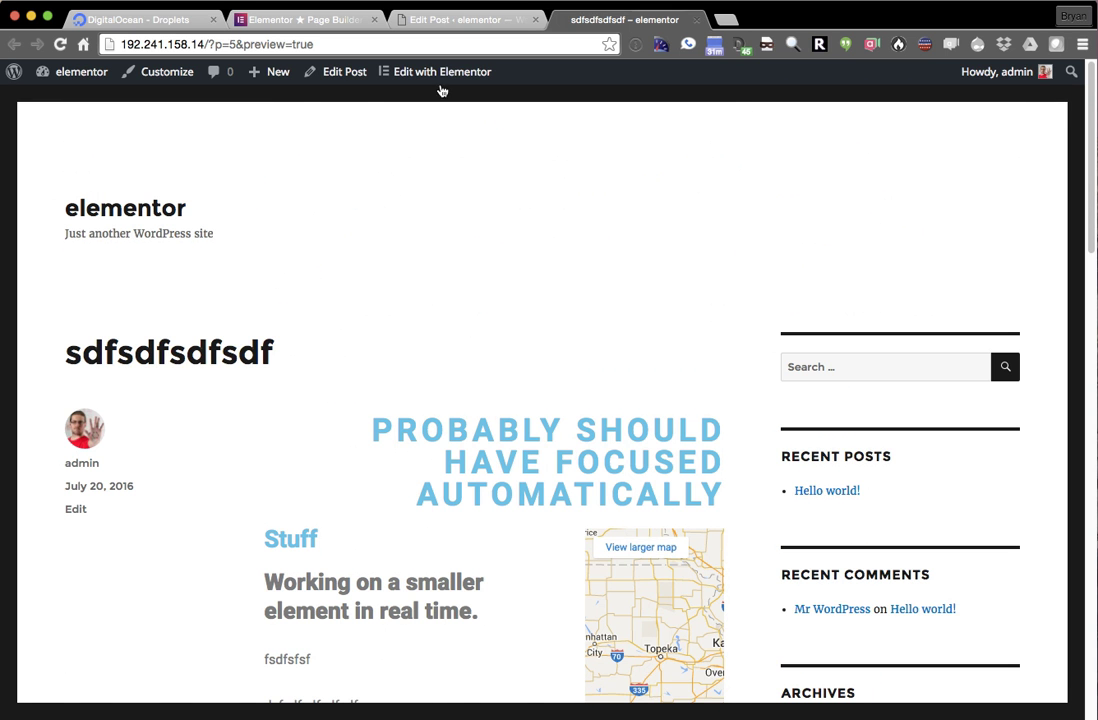
# - Open the sdfsdfsdfsdf post from the Posts list and edit it with Elementor
pyautogui.click(335, 72)
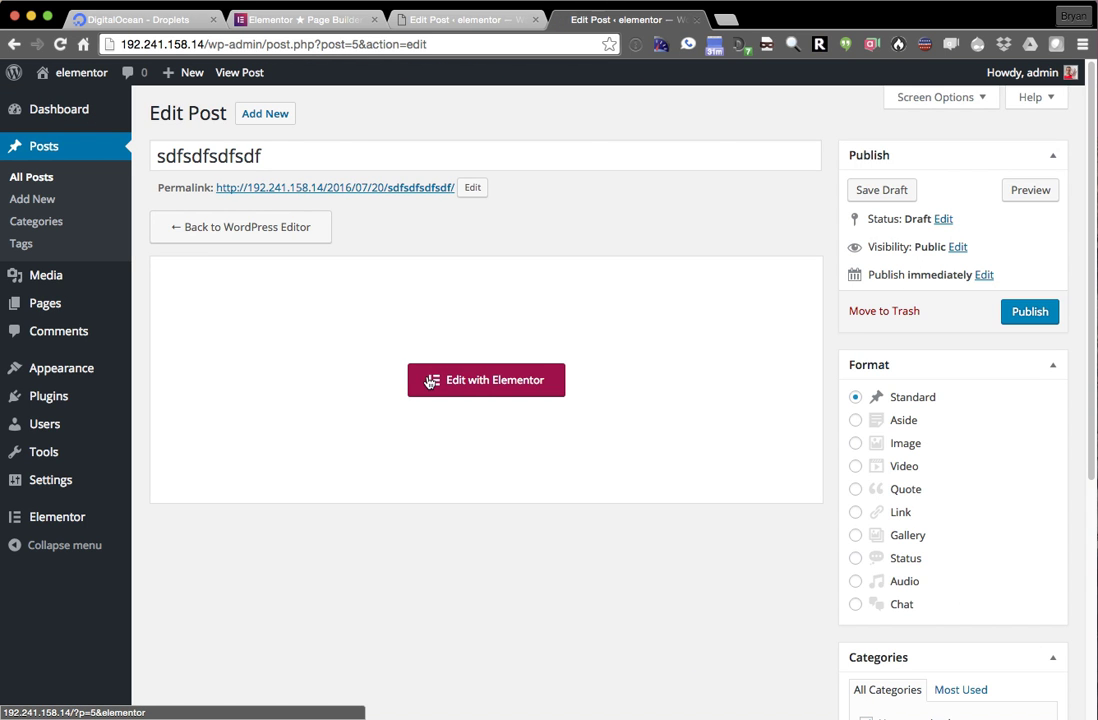
pyautogui.scroll(-5, 466, 443)
pyautogui.scroll(5, 544, 463)
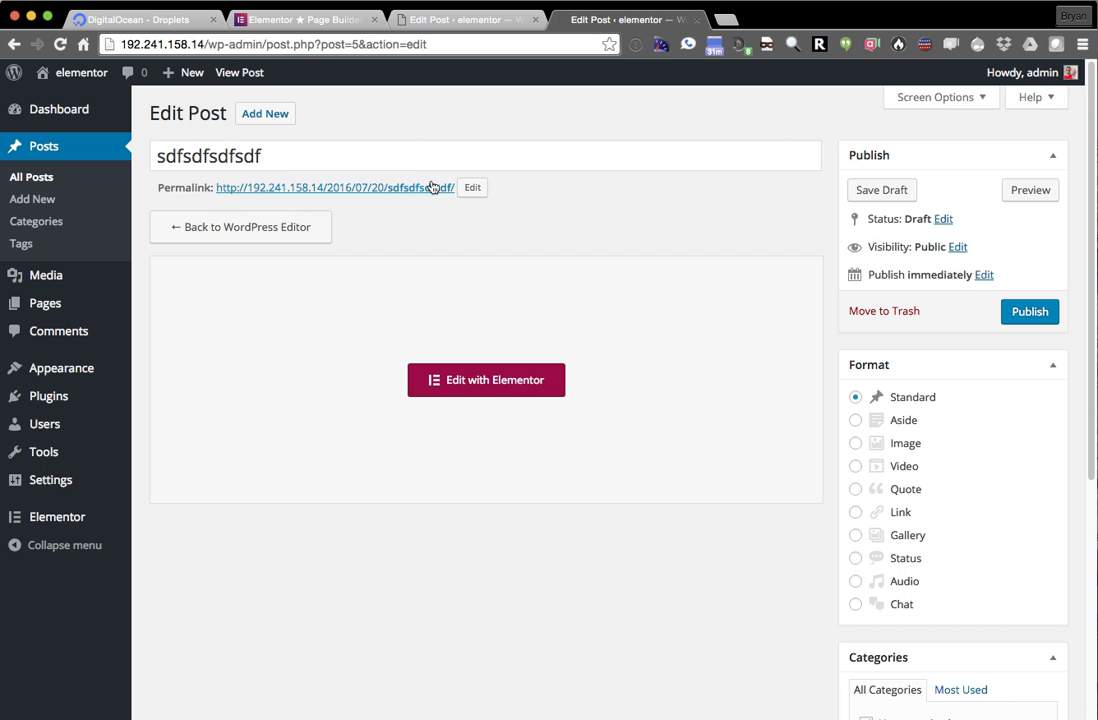
pyautogui.click(82, 146)
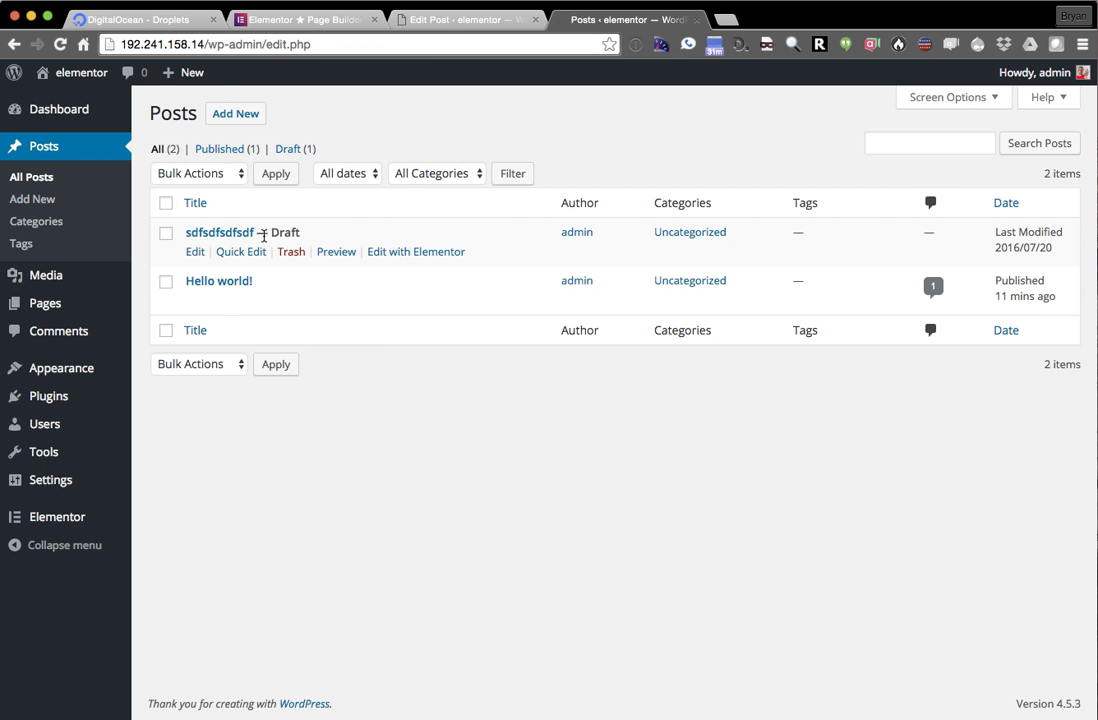
pyautogui.click(195, 251)
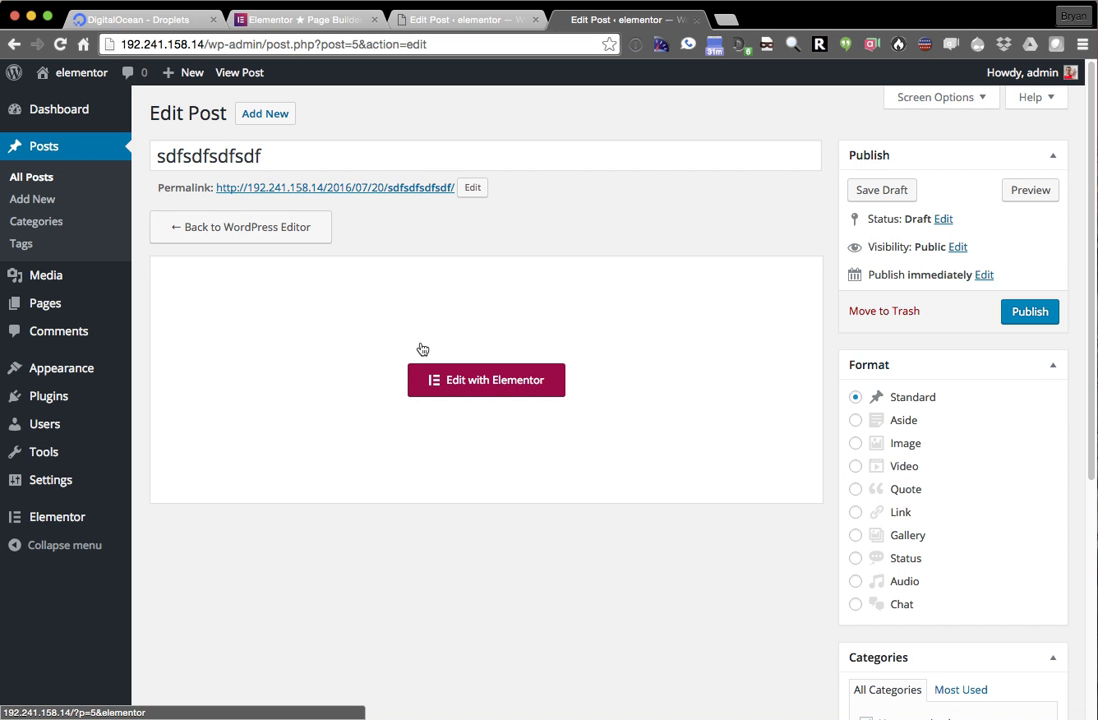
pyautogui.scroll(-1, 390, 228)
pyautogui.scroll(-5, 430, 265)
pyautogui.scroll(5, 470, 335)
pyautogui.click(488, 395)
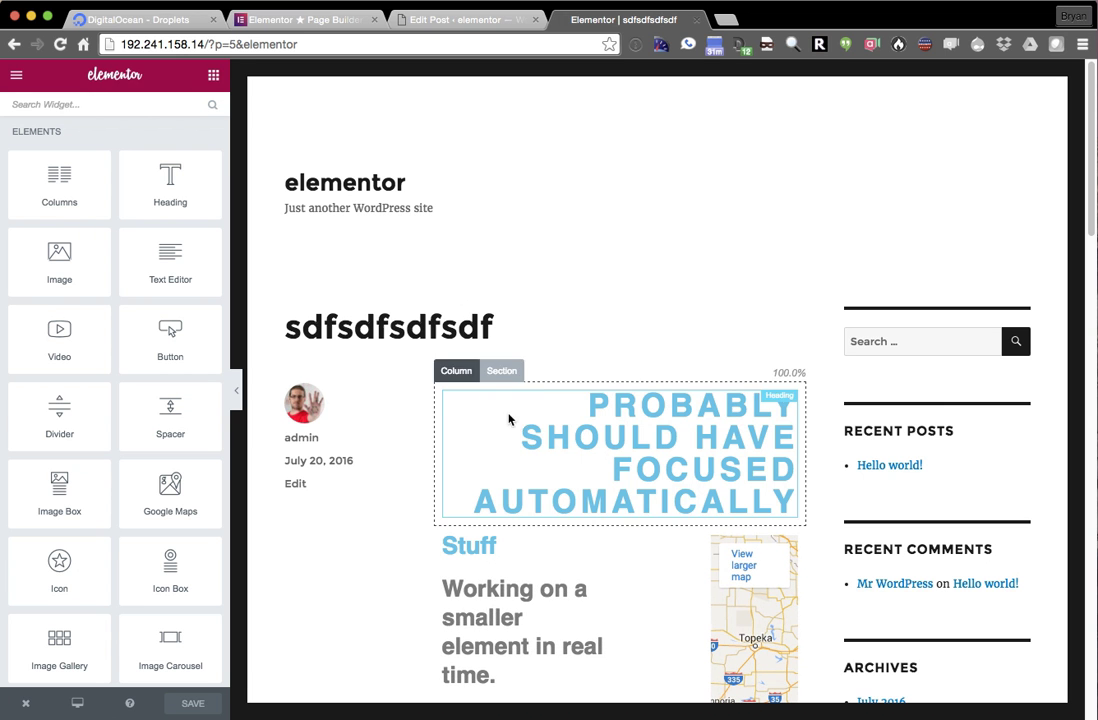
pyautogui.scroll(-2, 620, 385)
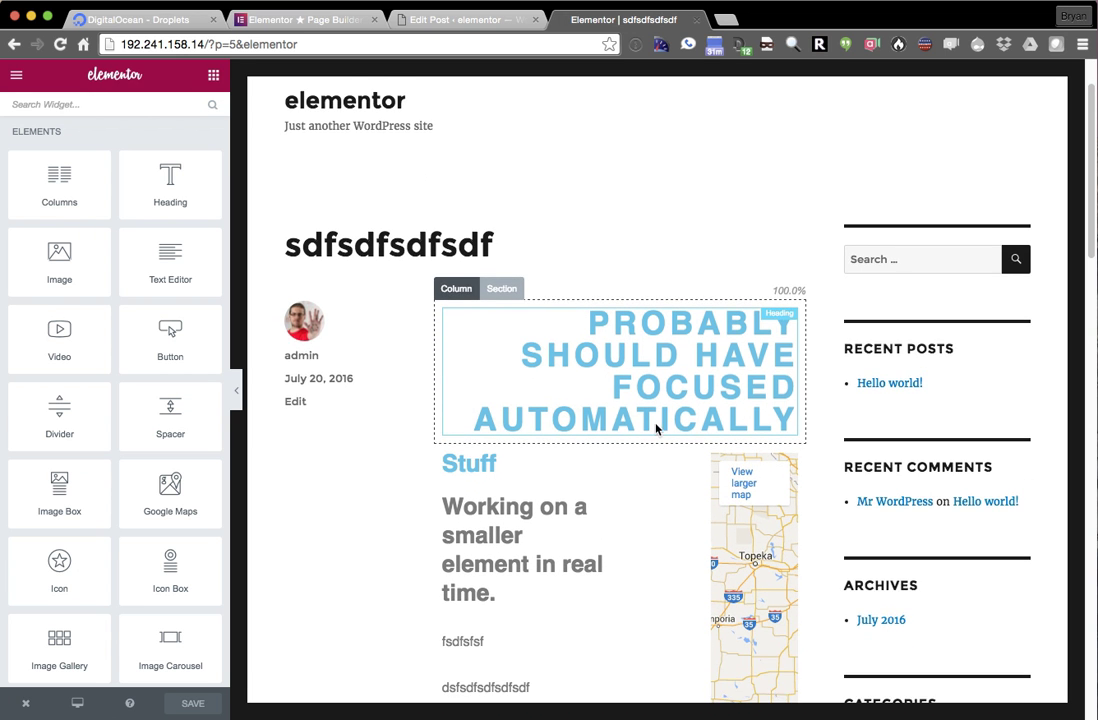
pyautogui.scroll(-1, 651, 426)
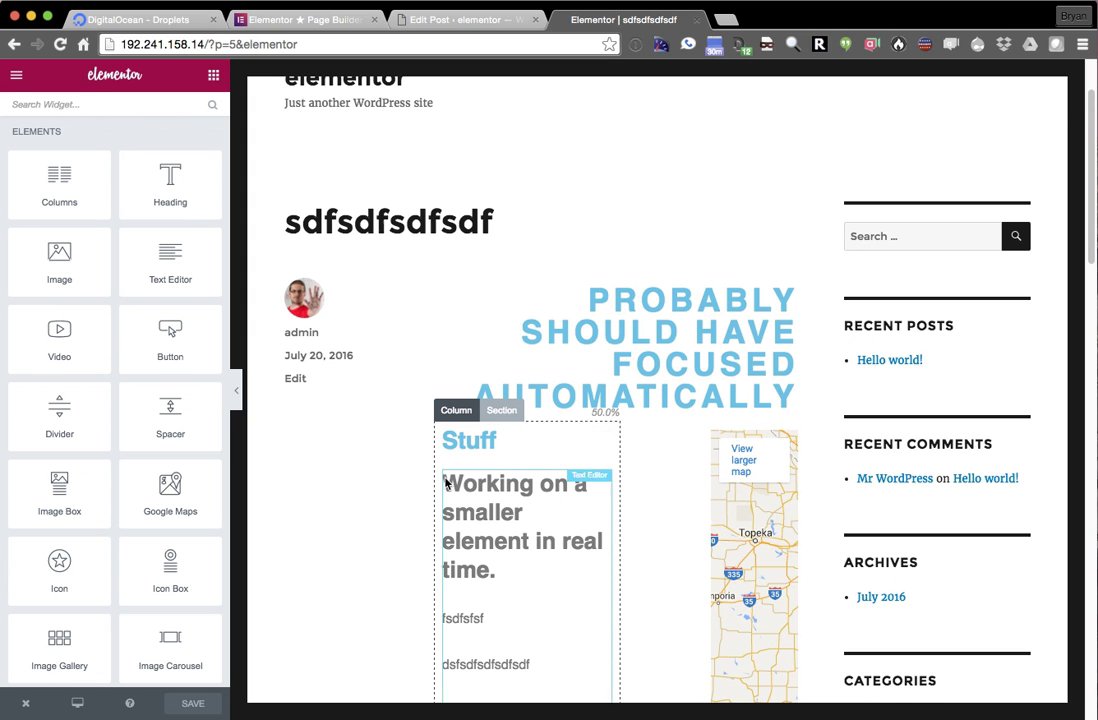
pyautogui.scroll(-3, 390, 500)
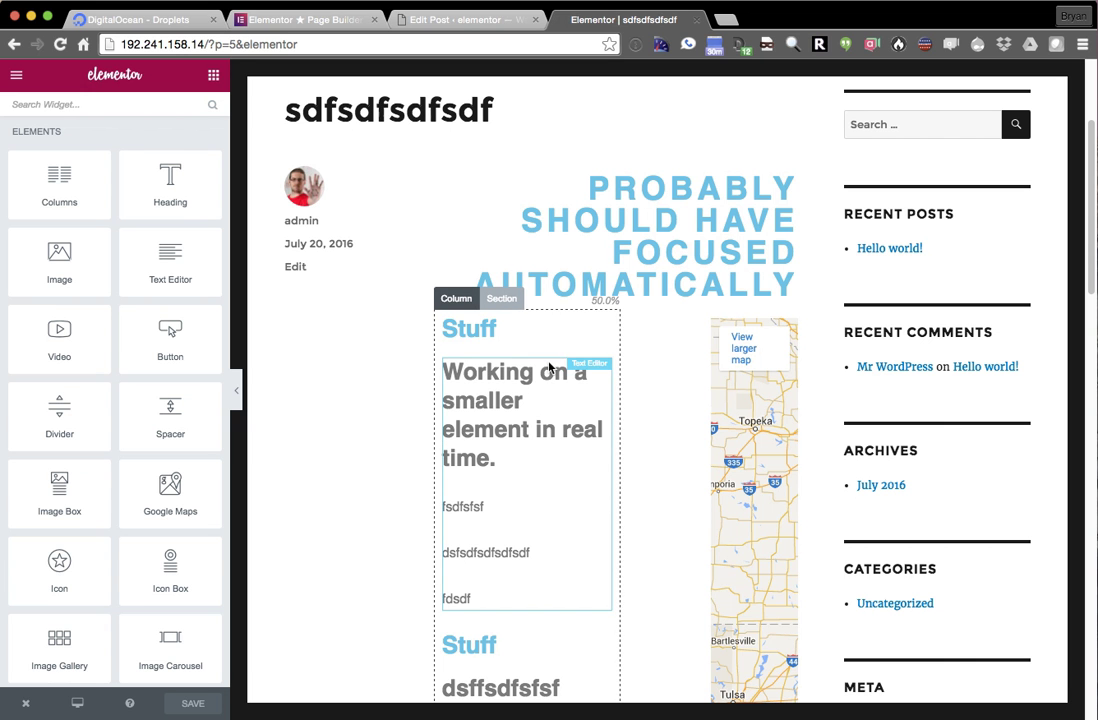
pyautogui.scroll(3, 592, 376)
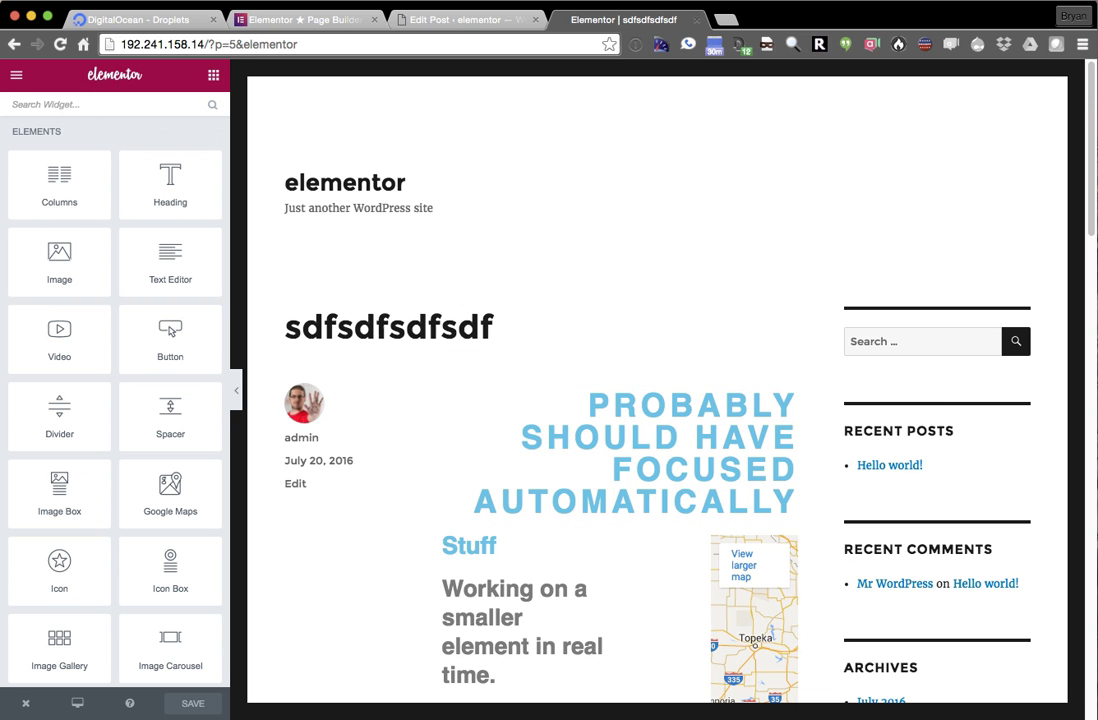
pyautogui.click(18, 704)
# - View the post's live page with its USA map, then switch to the elementor.com tab
pyautogui.click(54, 632)
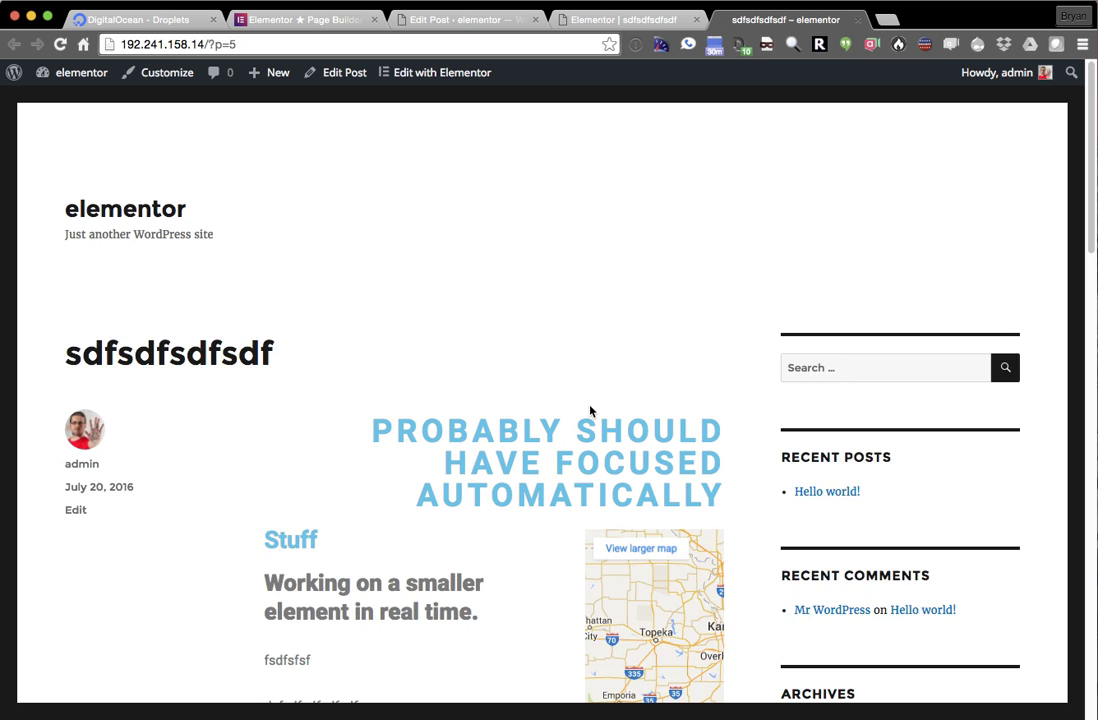
pyautogui.scroll(-2, 580, 420)
pyautogui.scroll(-12, 575, 425)
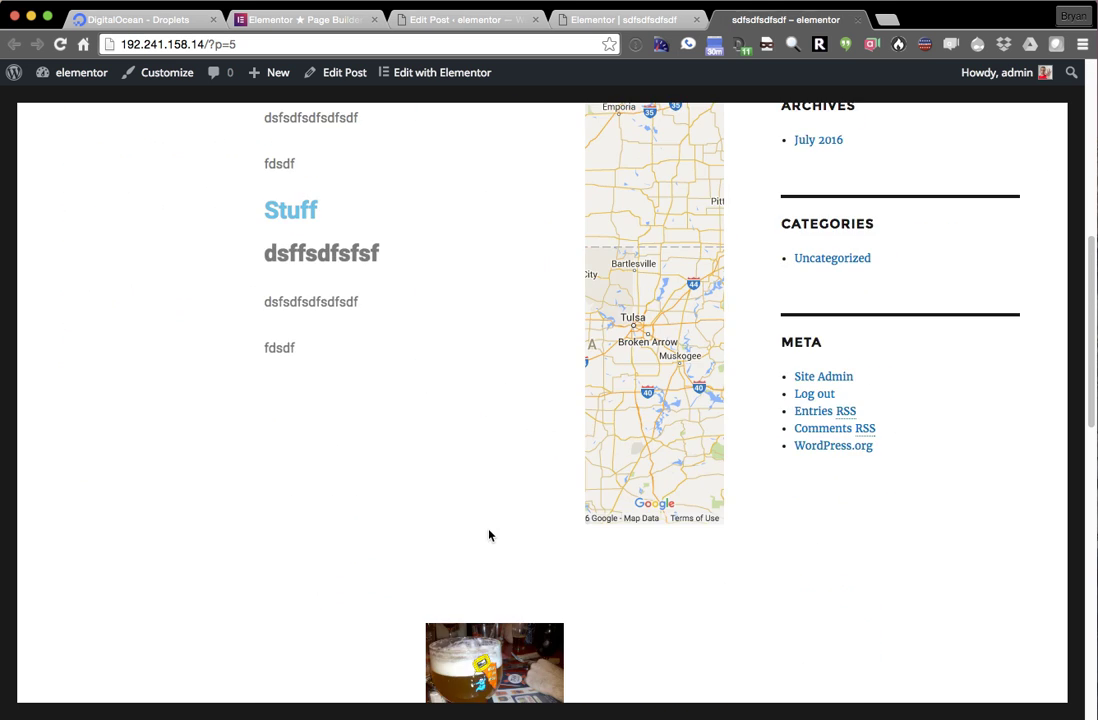
pyautogui.scroll(12, 530, 570)
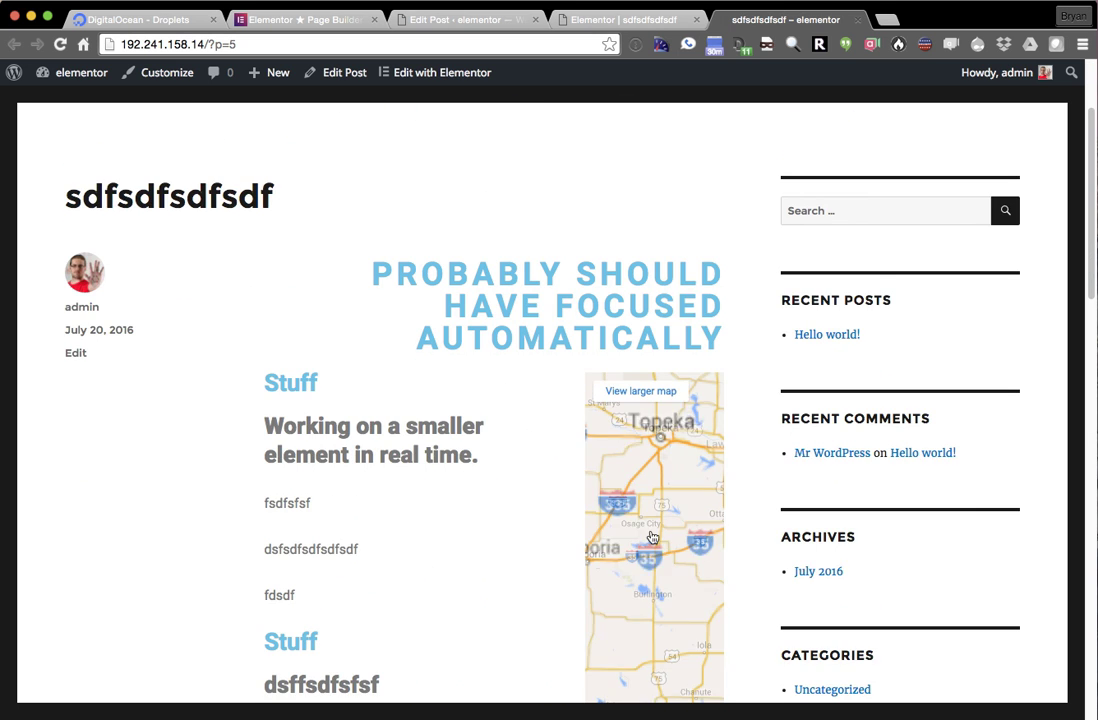
pyautogui.scroll(-3, 516, 521)
pyautogui.scroll(-4, 639, 477)
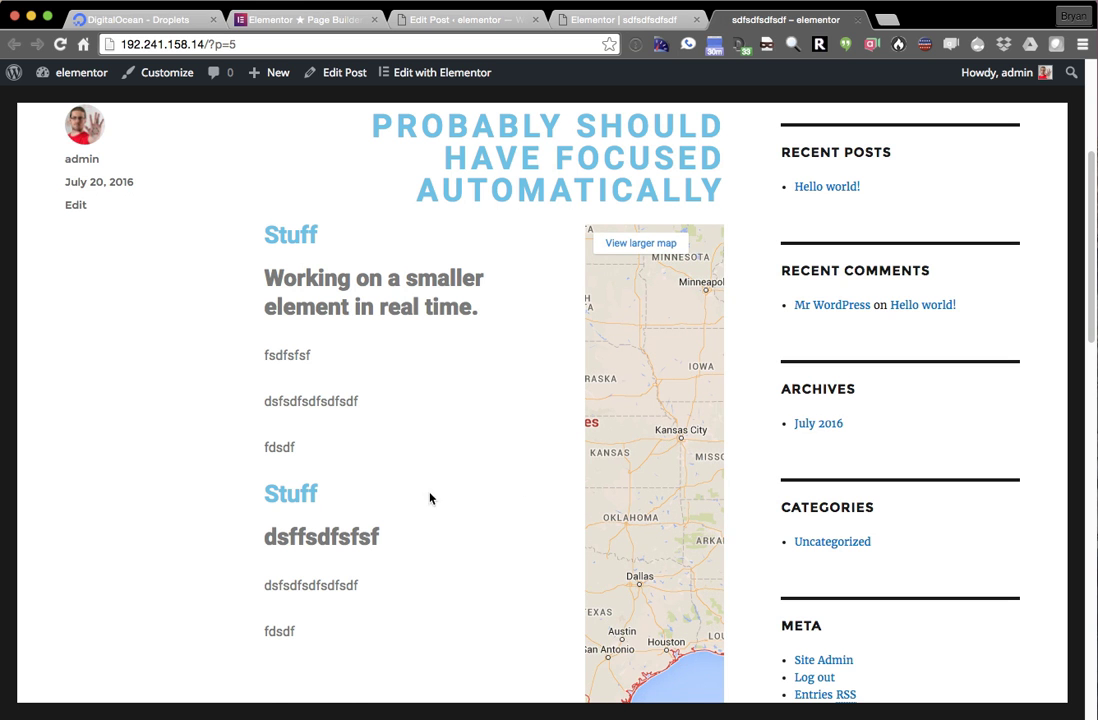
pyautogui.scroll(6, 430, 498)
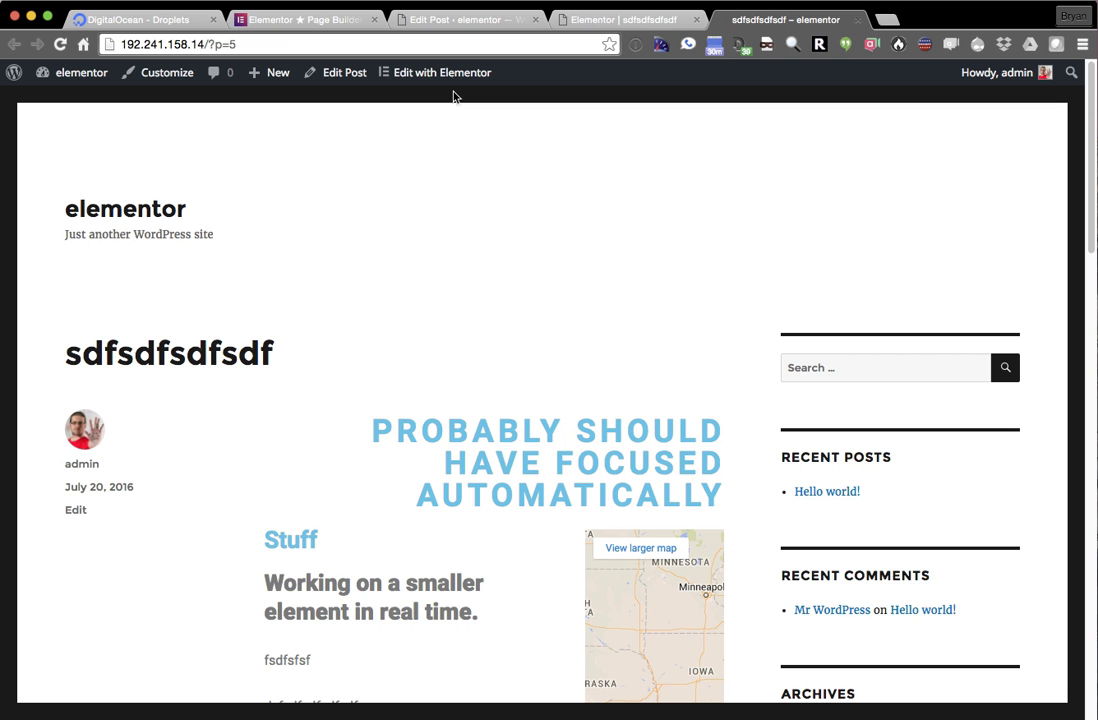
pyautogui.click(300, 19)
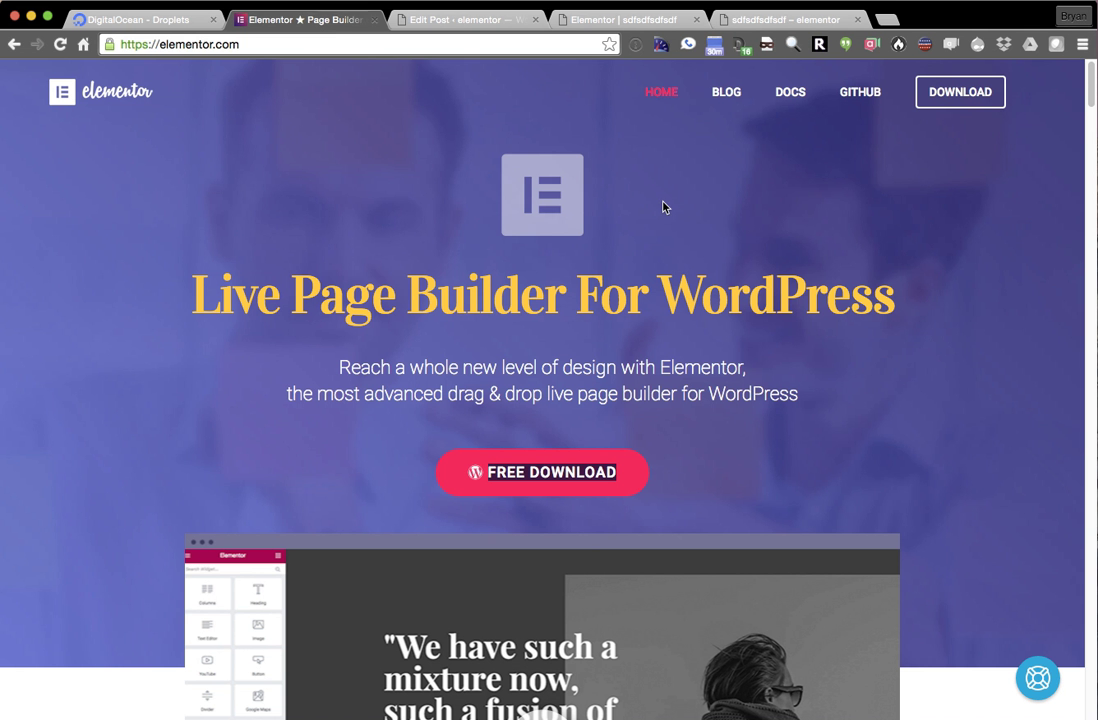